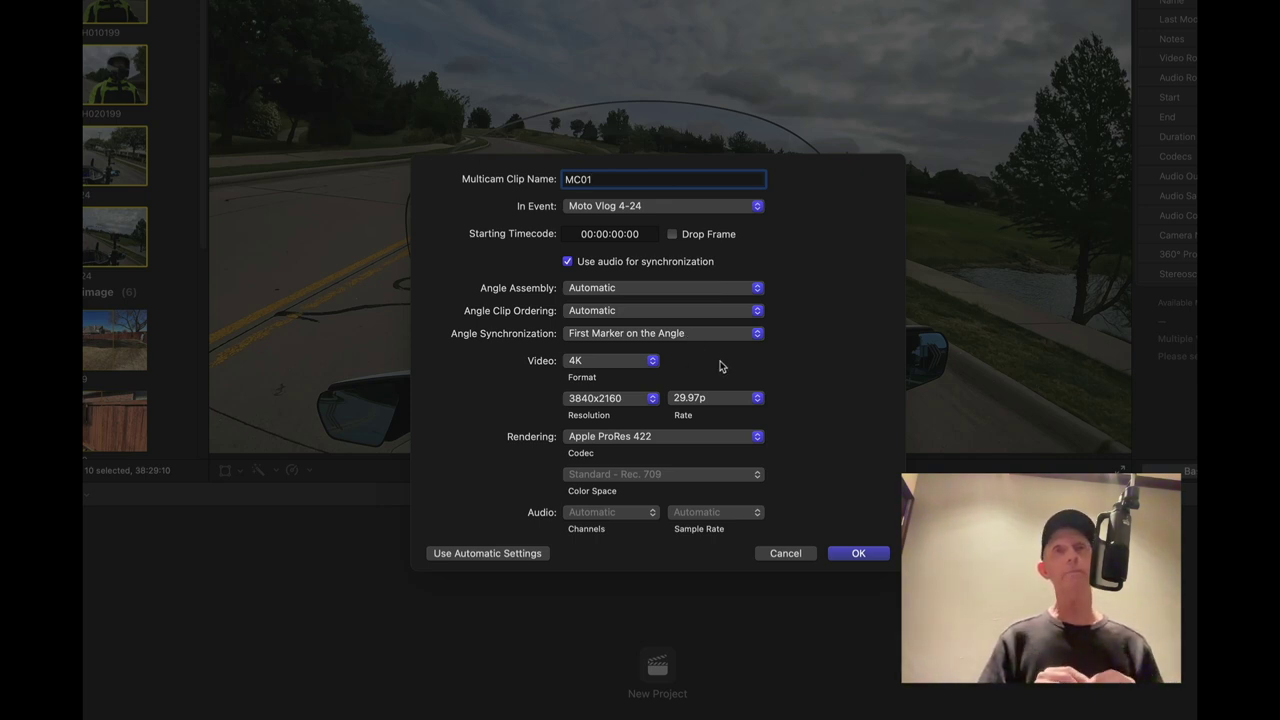
Step: Create the multicam clip MC01 with the 4K video format and a 29.97p frame rate
{"action": "left_click", "coordinate": [637, 366]}
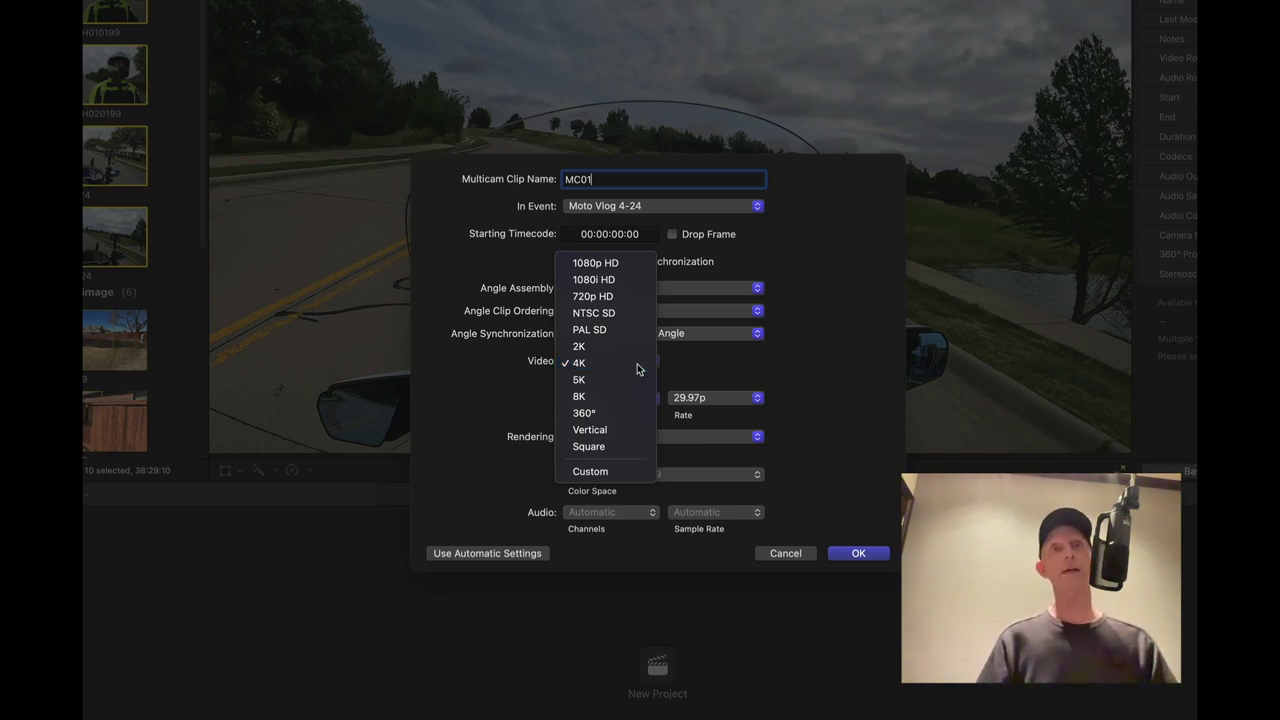
{"action": "left_click", "coordinate": [638, 369]}
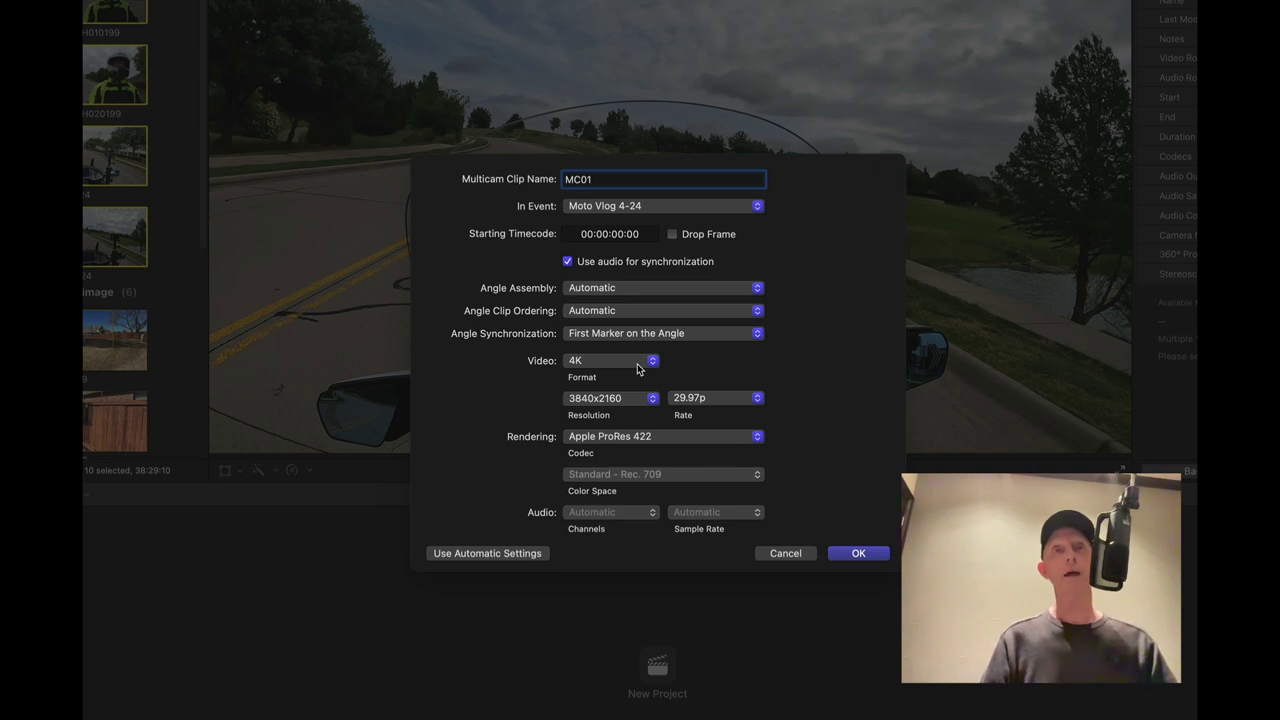
{"action": "left_click", "coordinate": [722, 400]}
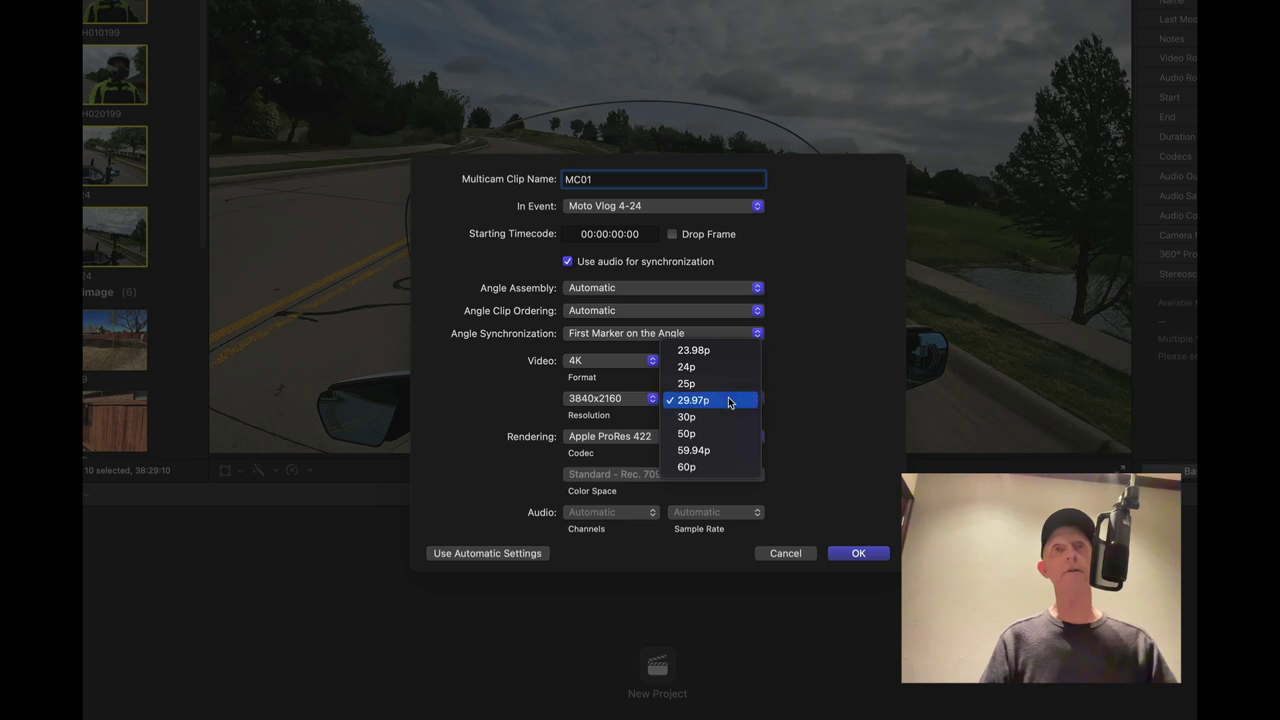
{"action": "left_click", "coordinate": [729, 401]}
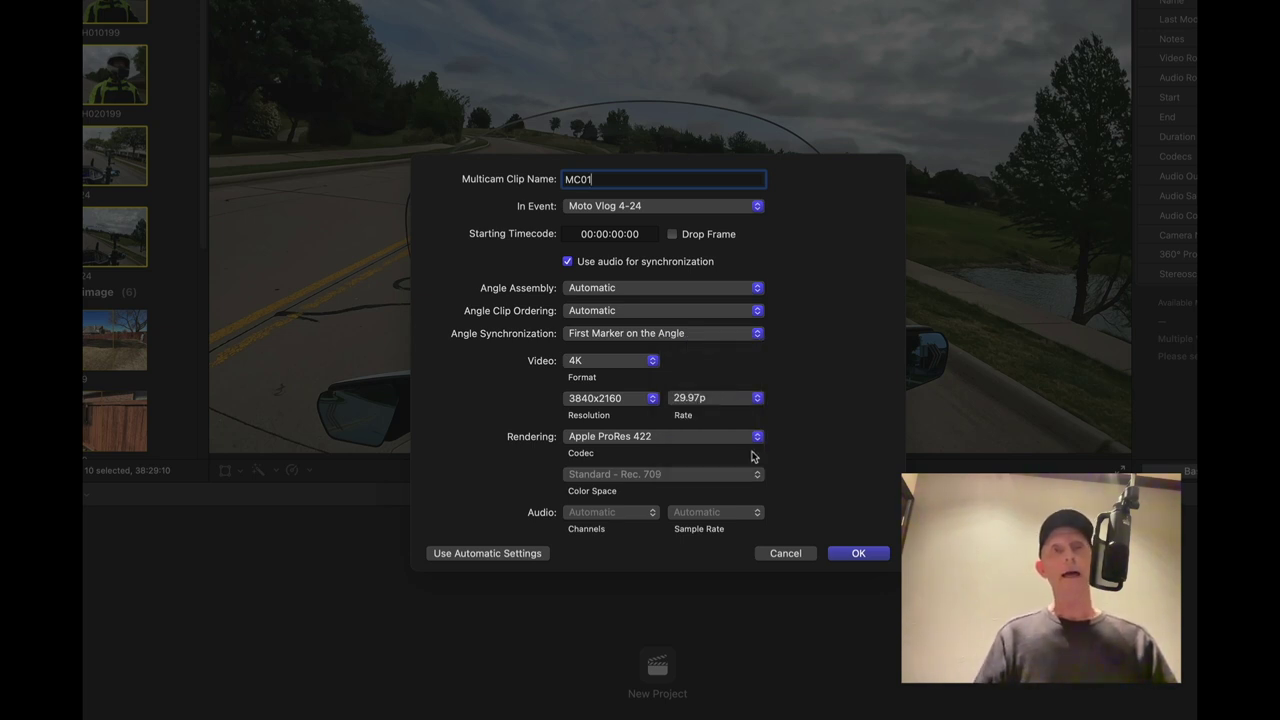
{"action": "left_click", "coordinate": [855, 533]}
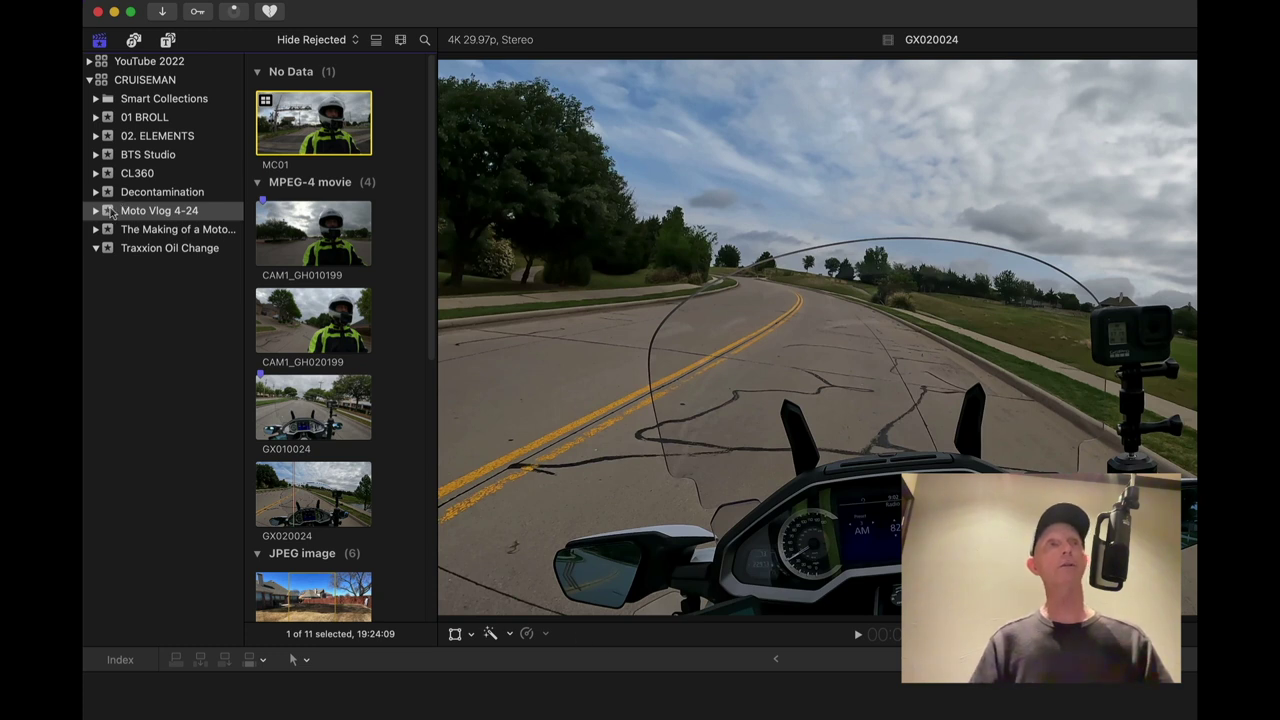
Step: Create a project named "MotoVlog 4 24" in the Moto Vlog 4-24 event with the 1080p HD video format
{"action": "left_click", "coordinate": [110, 218]}
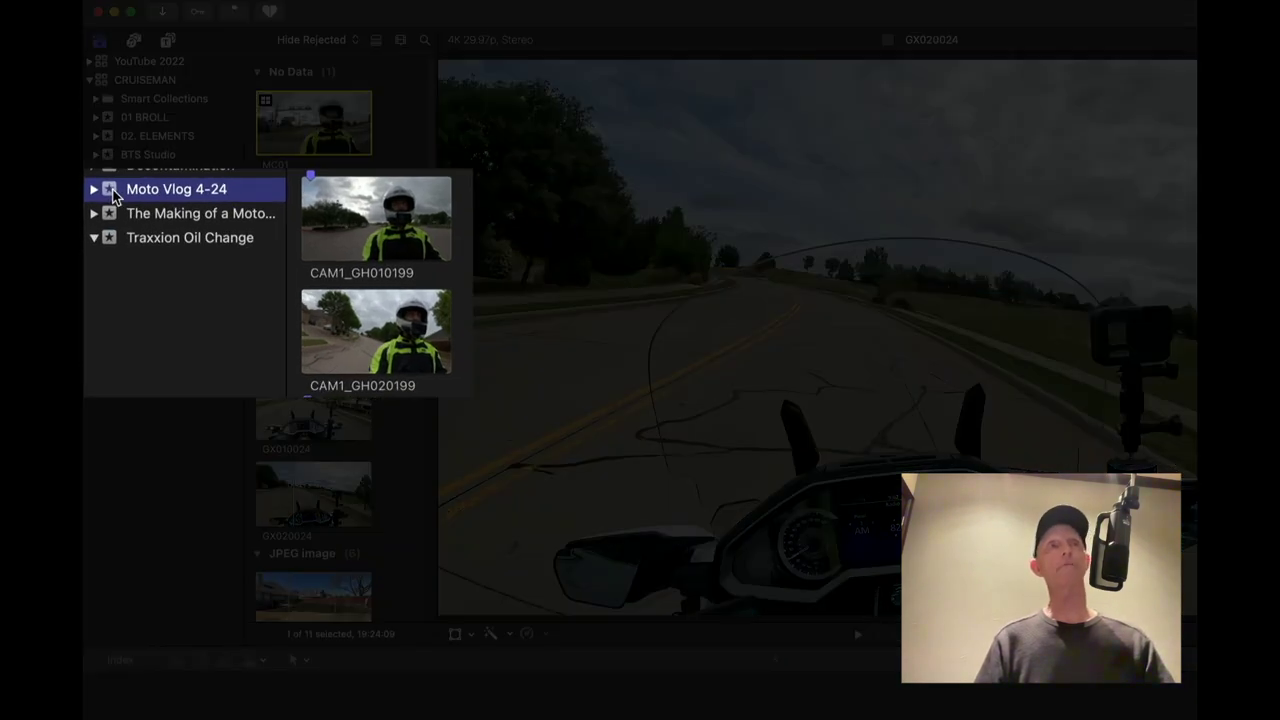
{"action": "right_click", "coordinate": [113, 195]}
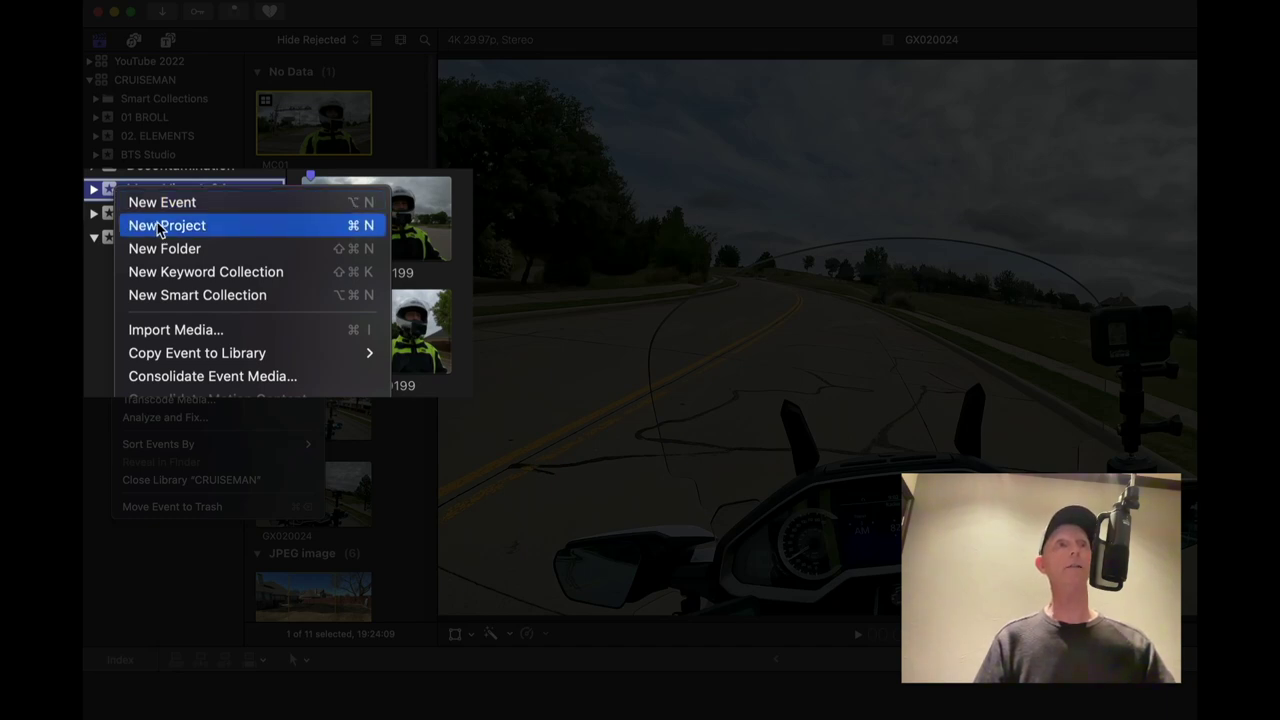
{"action": "left_click", "coordinate": [160, 228]}
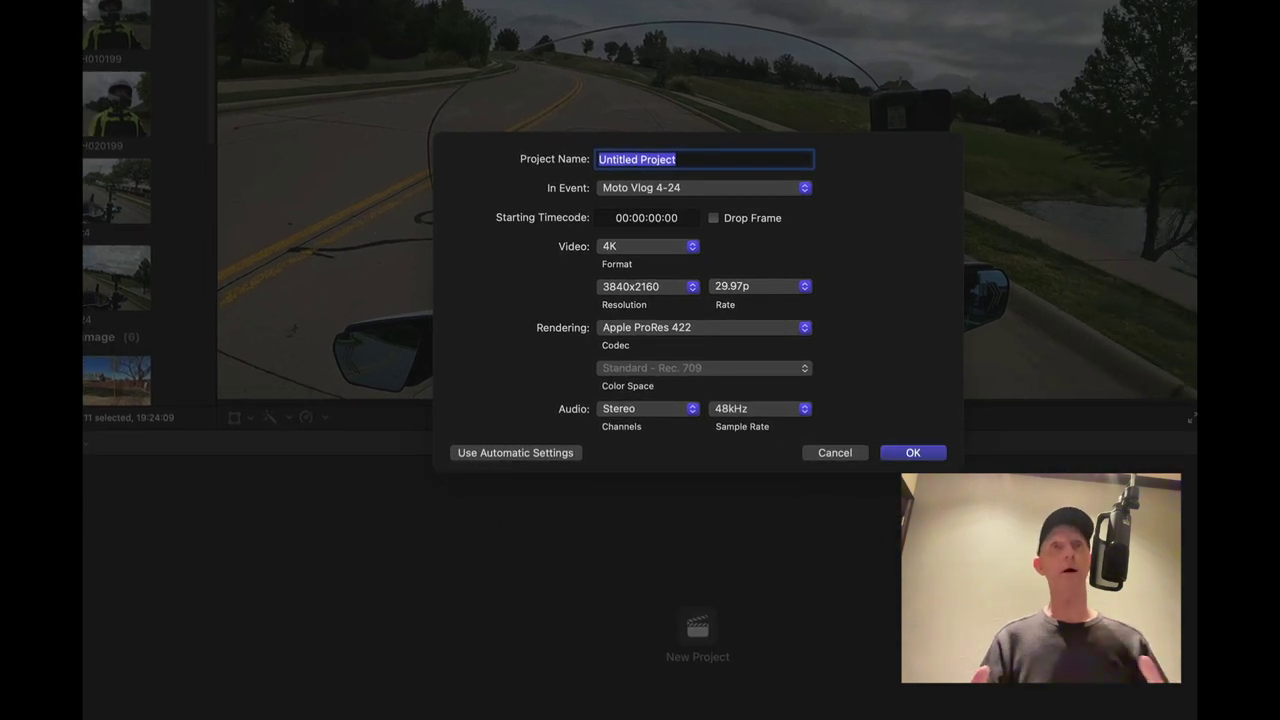
{"action": "type", "text": "MotoVlog 4"}
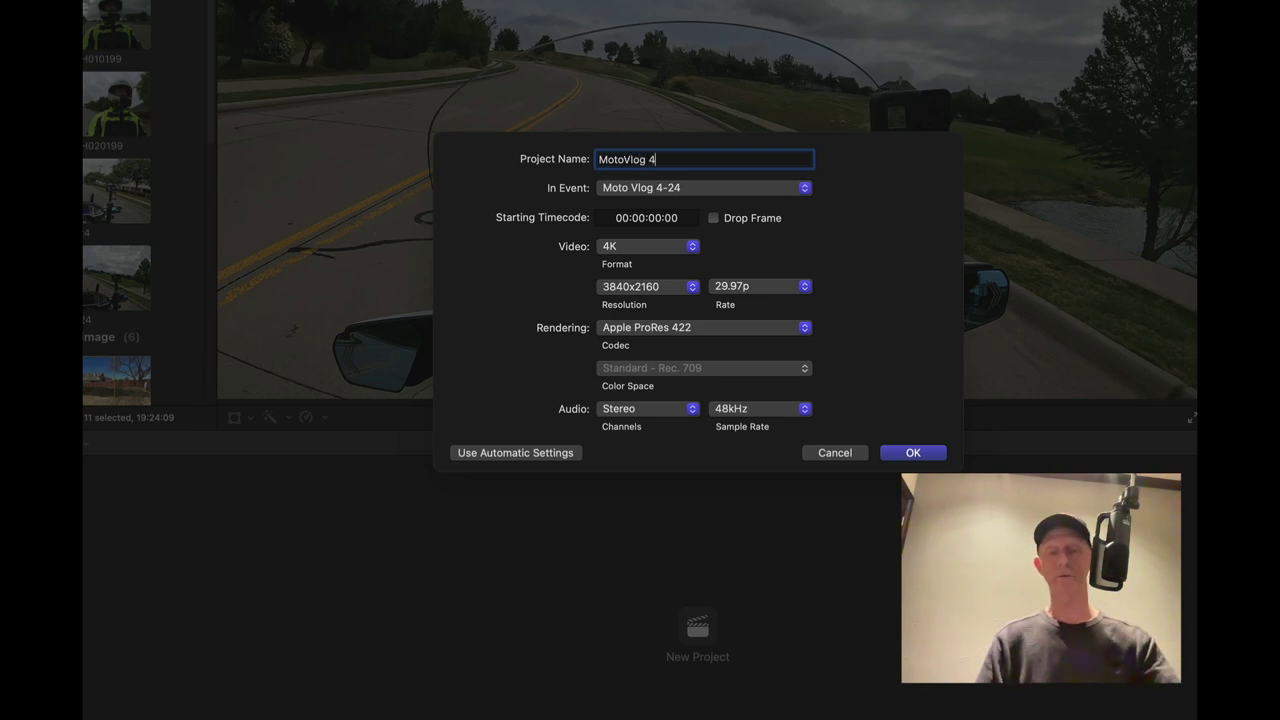
{"action": "type", "text": " 24"}
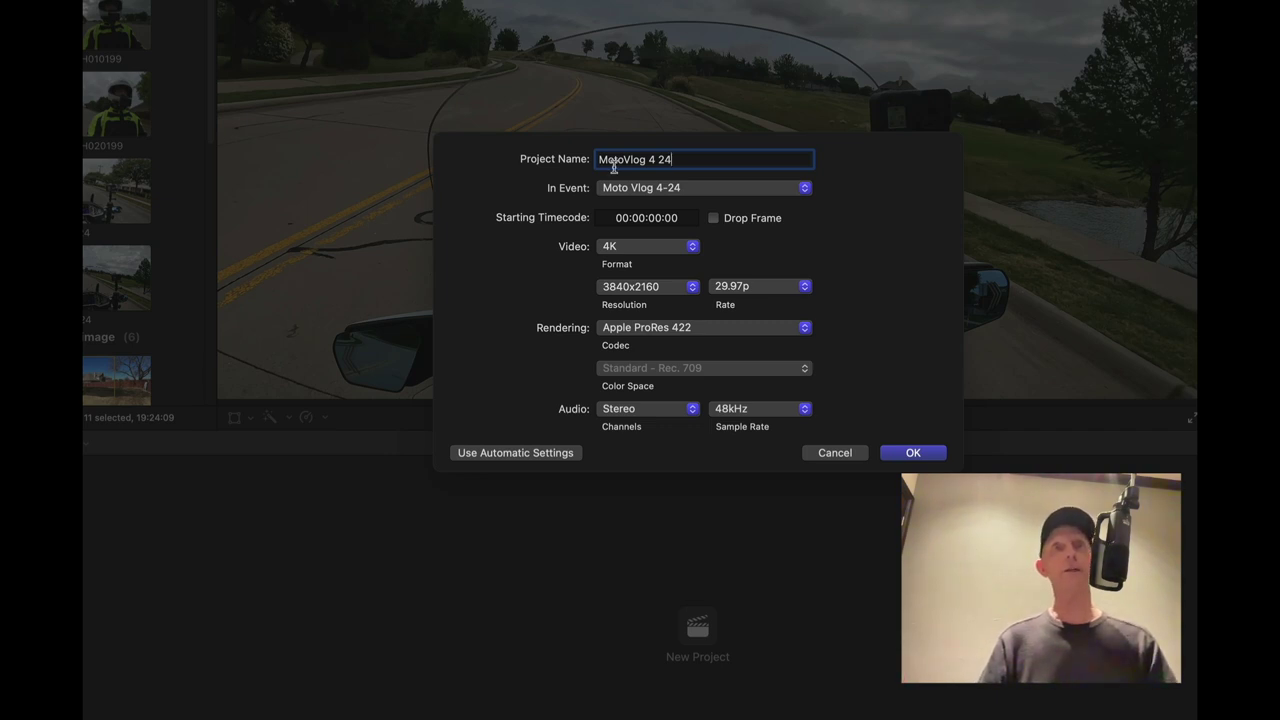
{"action": "left_click", "coordinate": [669, 247]}
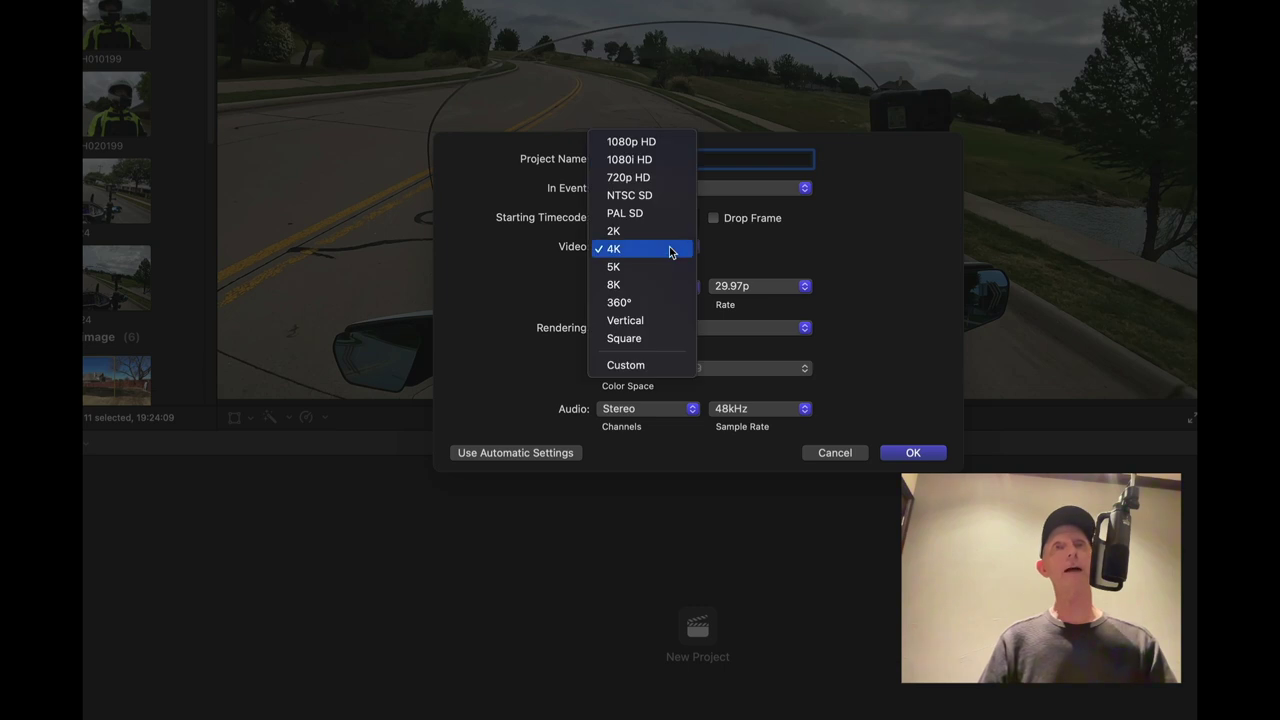
{"action": "left_click", "coordinate": [654, 143]}
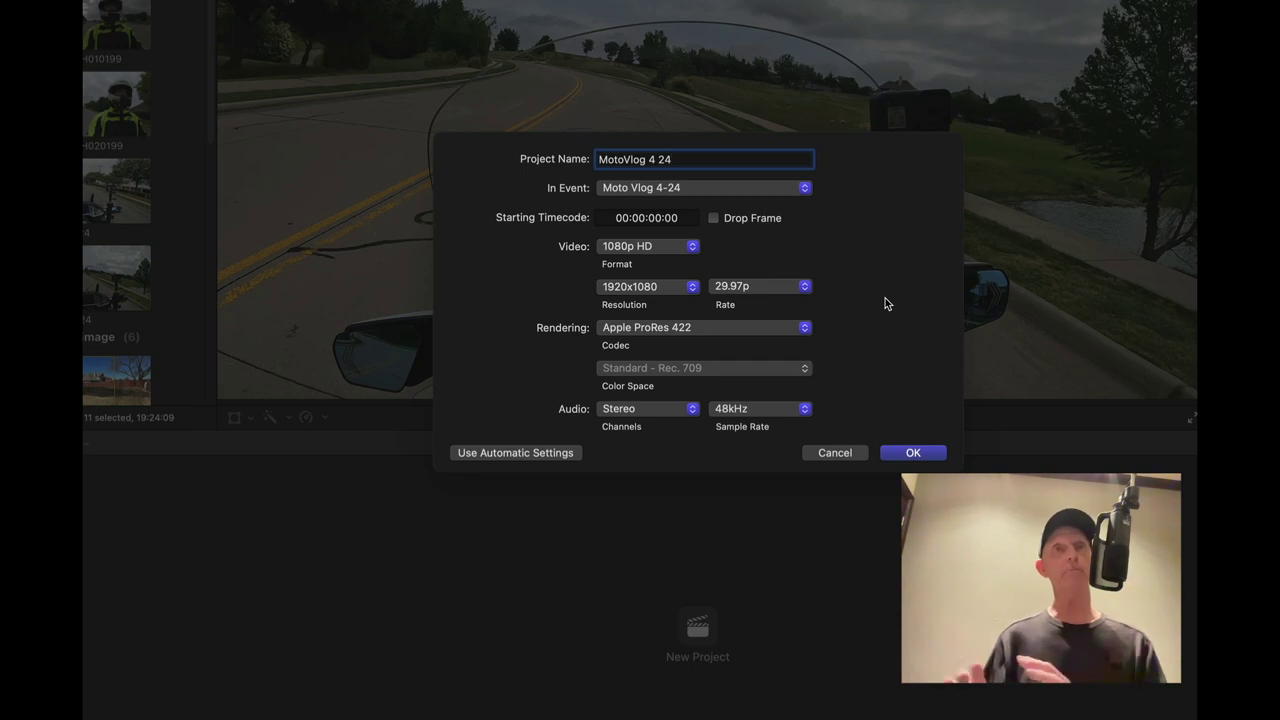
{"action": "left_click", "coordinate": [913, 453]}
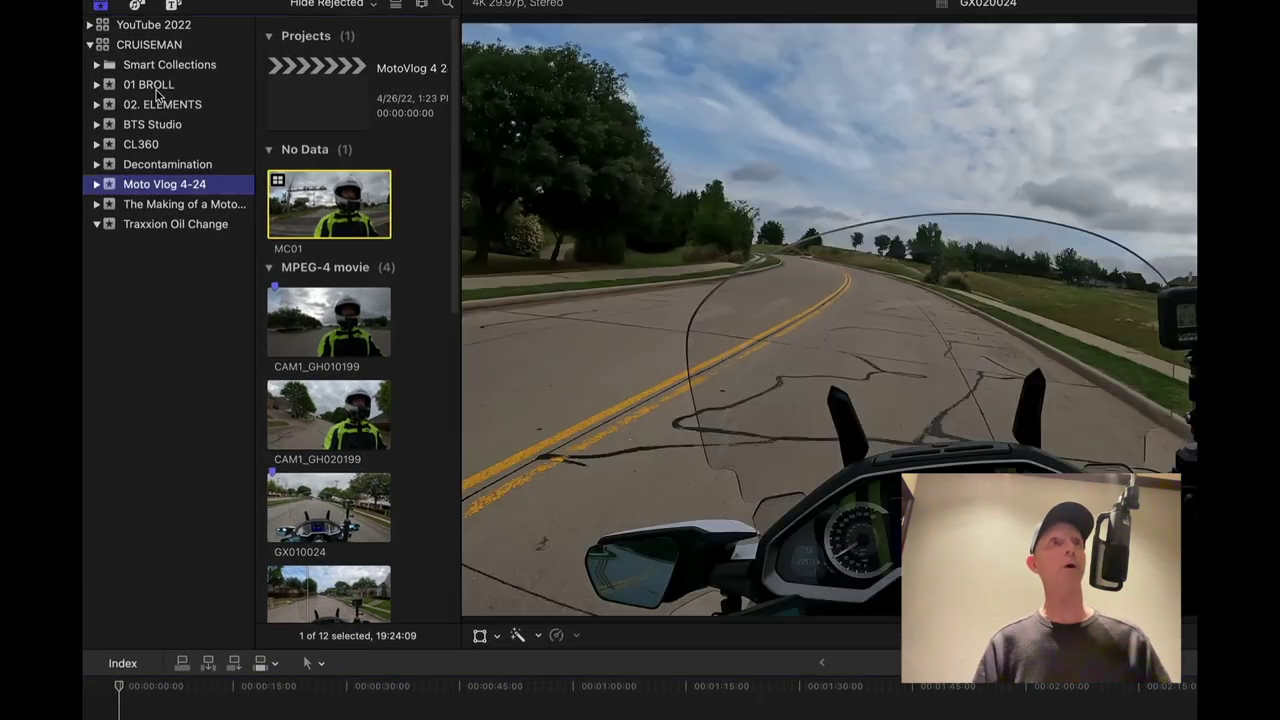
Step: Open the MV Template project from the 01 BROLL event in the timeline
{"action": "left_click", "coordinate": [150, 85]}
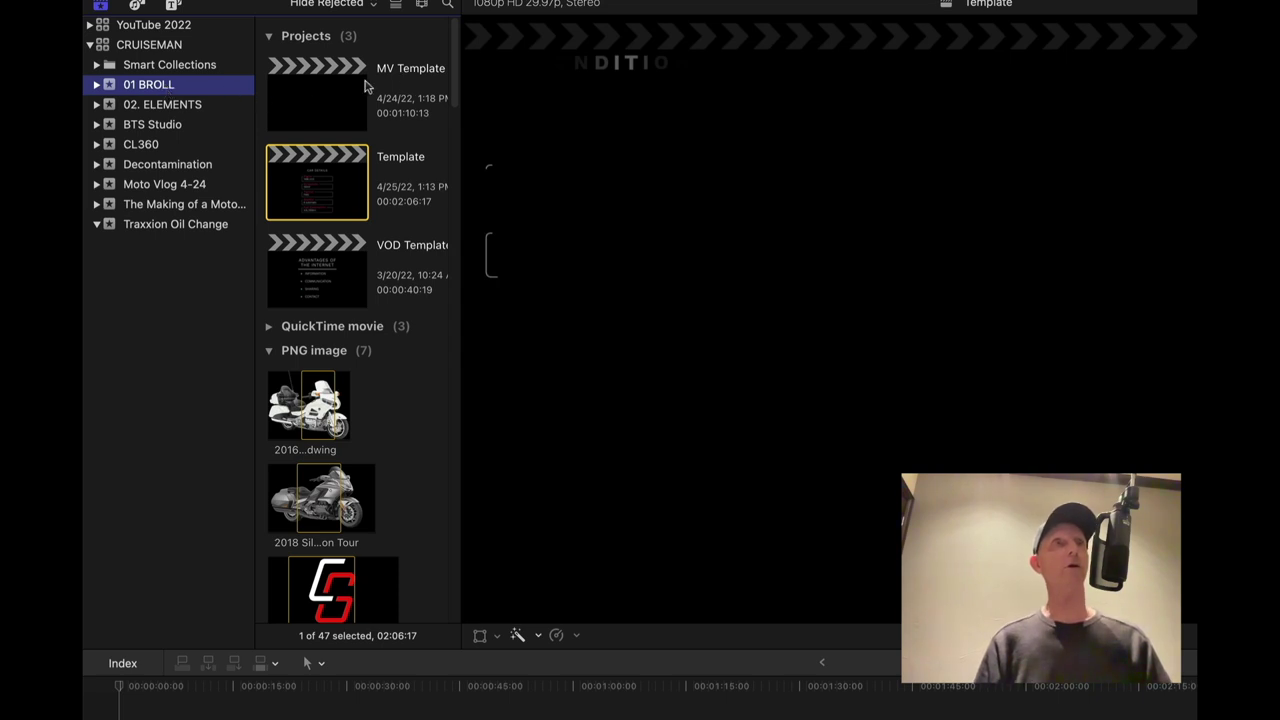
{"action": "left_click", "coordinate": [320, 109]}
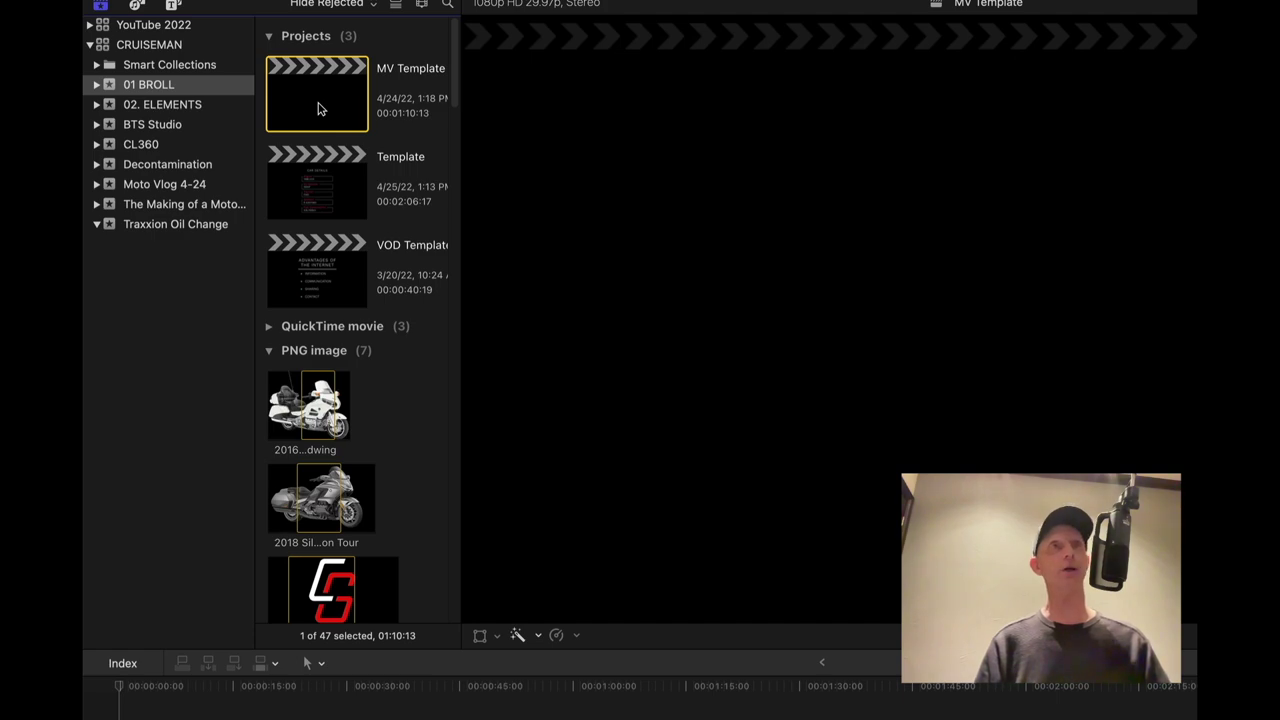
{"action": "double_click", "coordinate": [320, 109]}
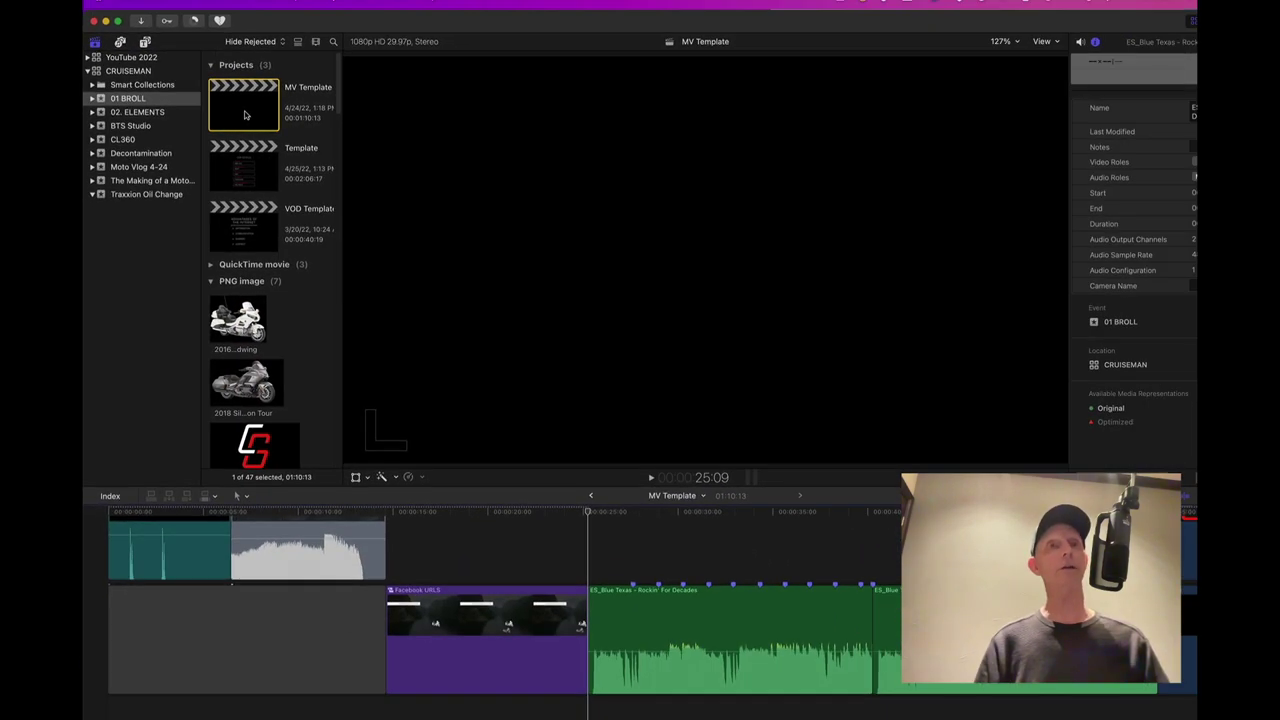
Step: Select all the clips in the MV Template timeline, including the connected titles, and copy them
{"action": "left_click", "coordinate": [767, 543]}
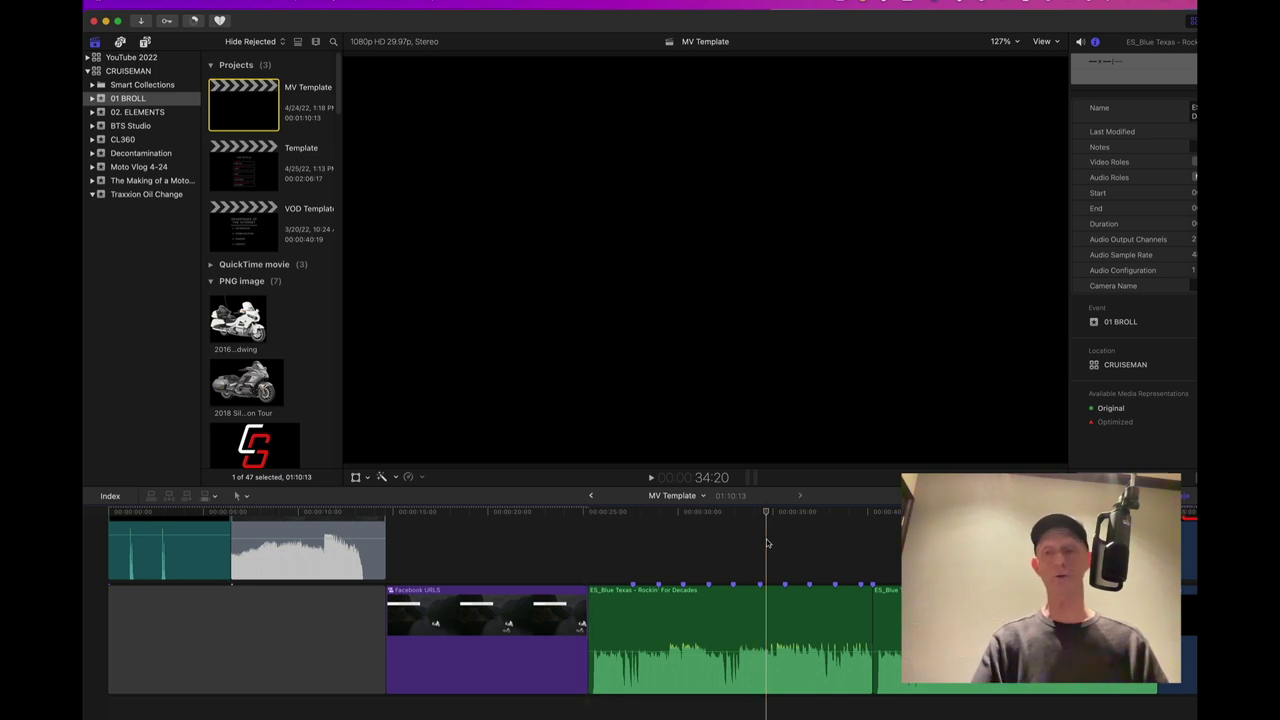
{"action": "key", "text": "super+minus"}
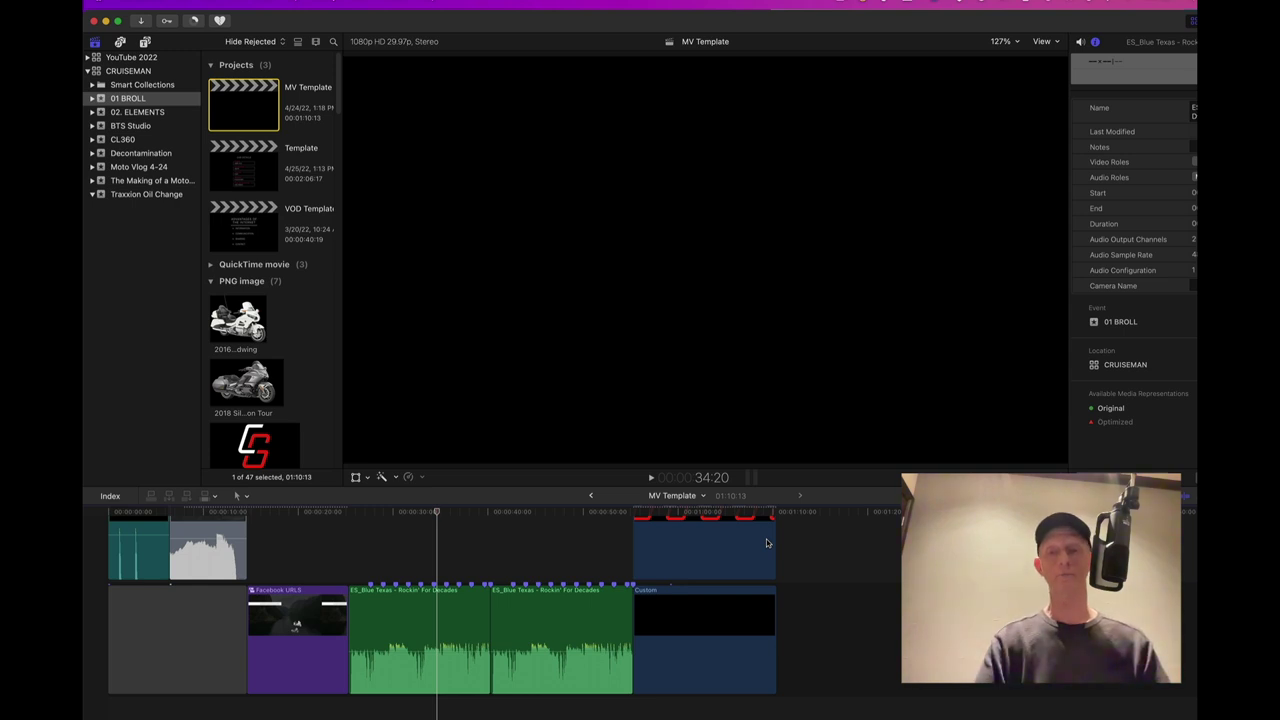
{"action": "key", "text": "super+minus"}
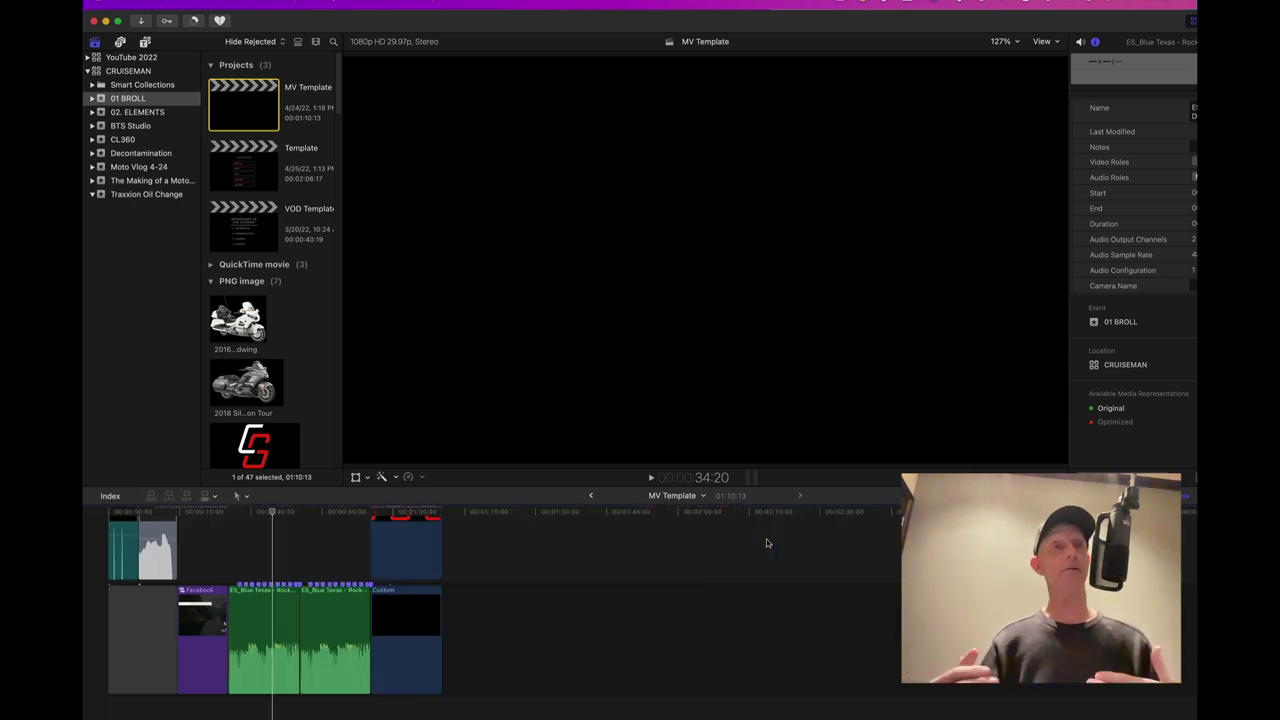
{"action": "key", "text": "super+equal"}
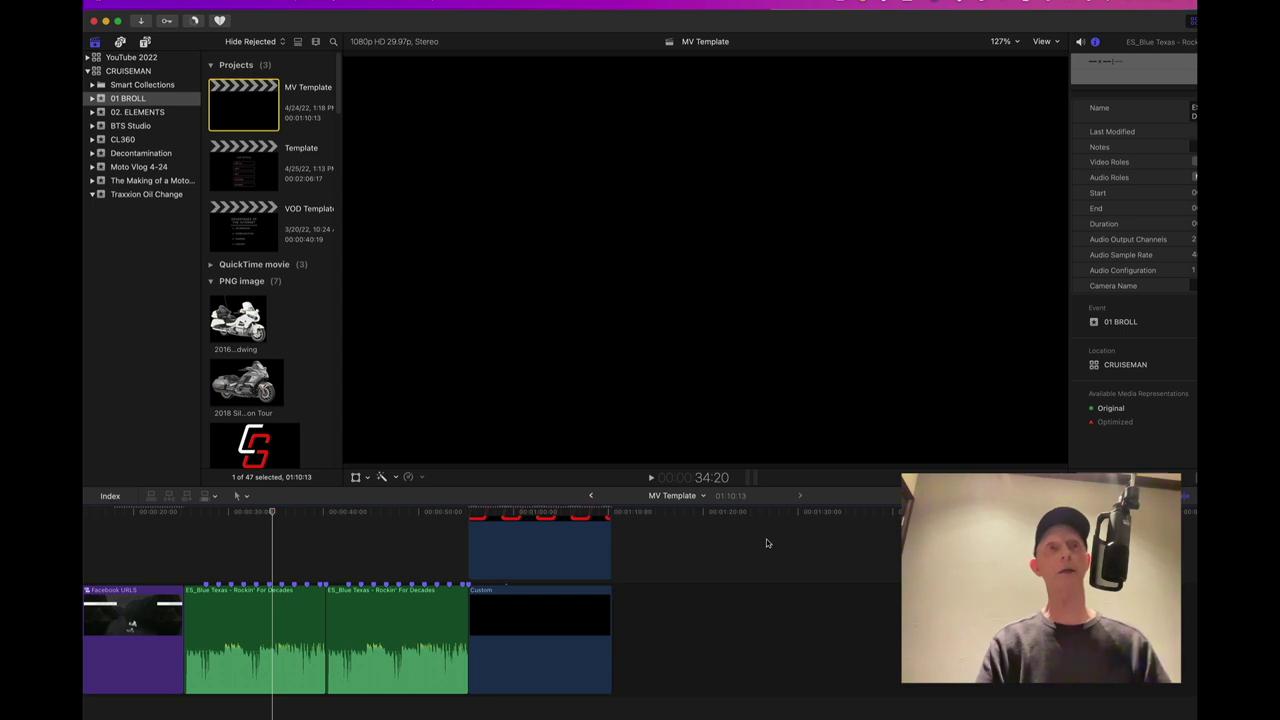
{"action": "key", "text": "super+minus"}
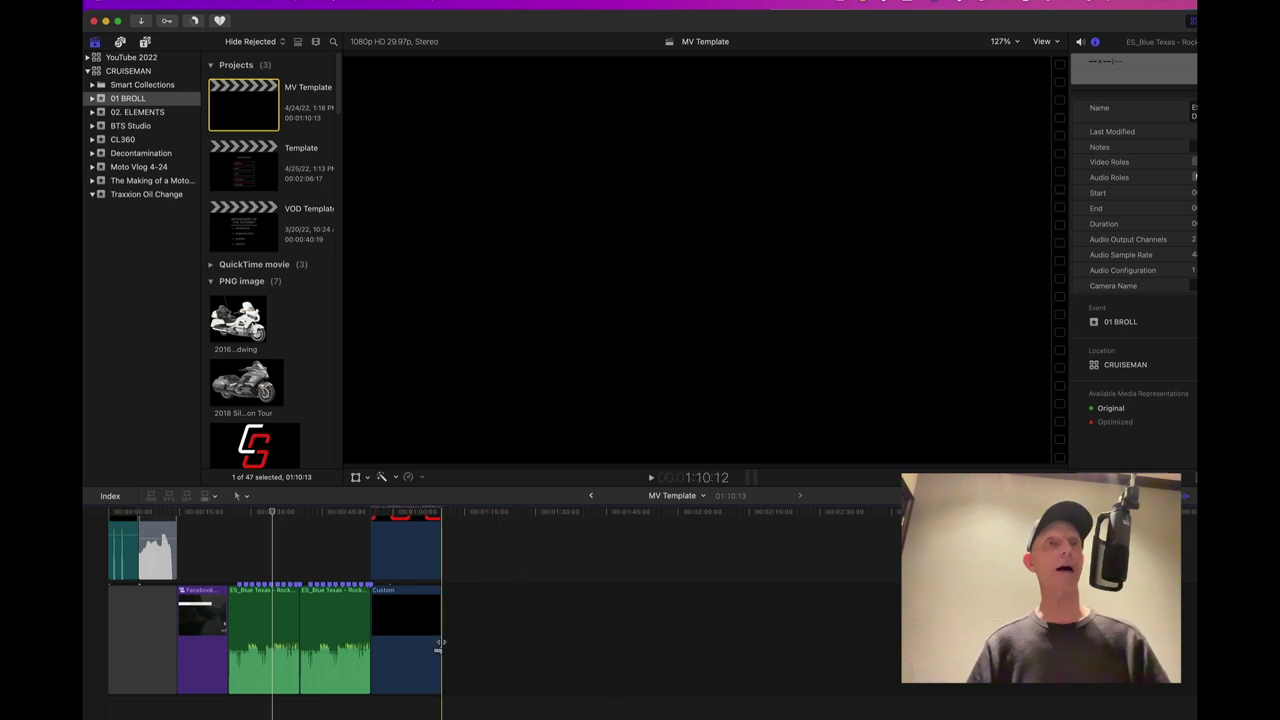
{"action": "mouse_move", "coordinate": [467, 649]}
{"action": "left_mouse_down"}
{"action": "mouse_move", "coordinate": [371, 591]}
{"action": "mouse_move", "coordinate": [110, 516]}
{"action": "mouse_move", "coordinate": [115, 537]}
{"action": "left_mouse_up"}
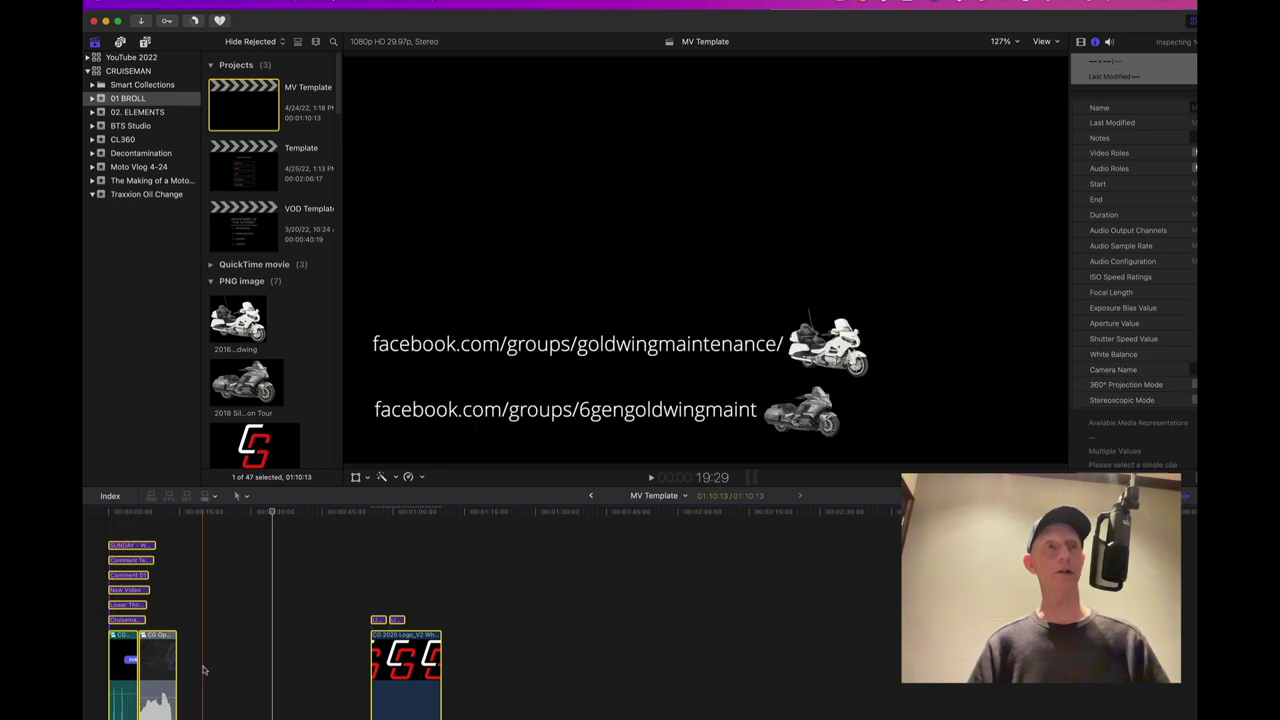
{"action": "right_click", "coordinate": [407, 651]}
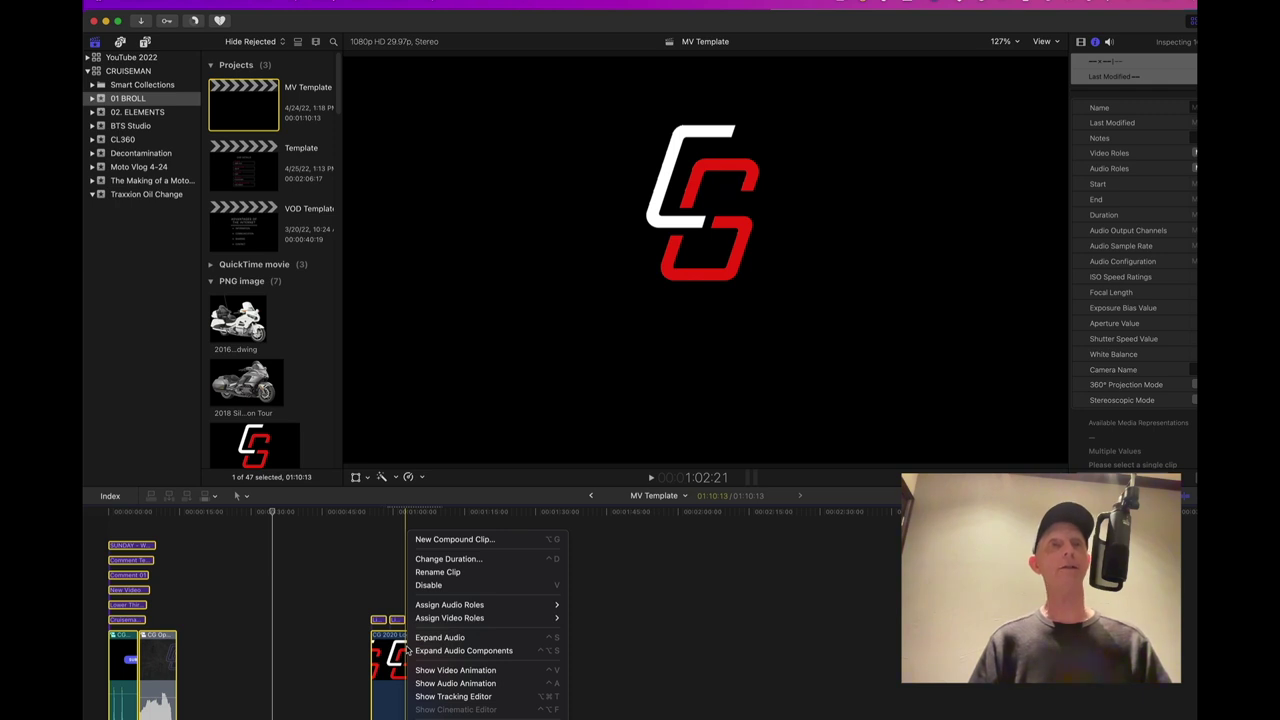
{"action": "key", "text": "Escape"}
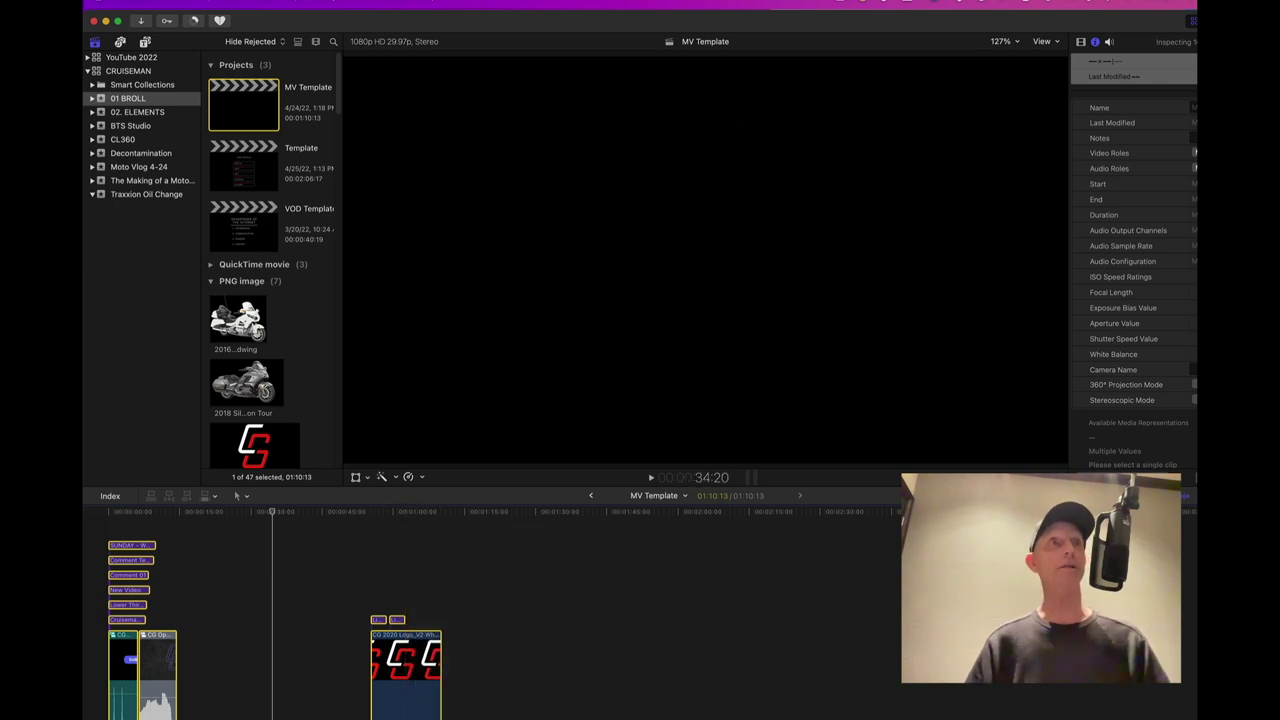
{"action": "left_click", "coordinate": [212, 4]}
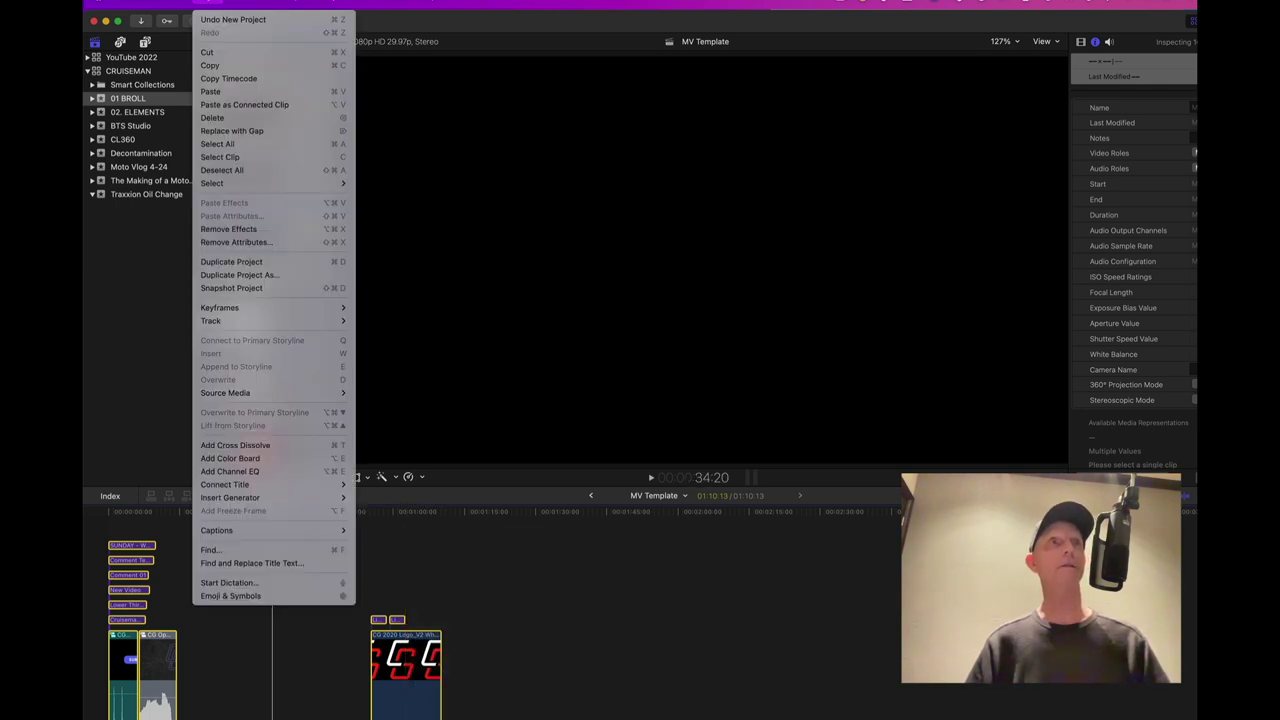
{"action": "left_click", "coordinate": [214, 65]}
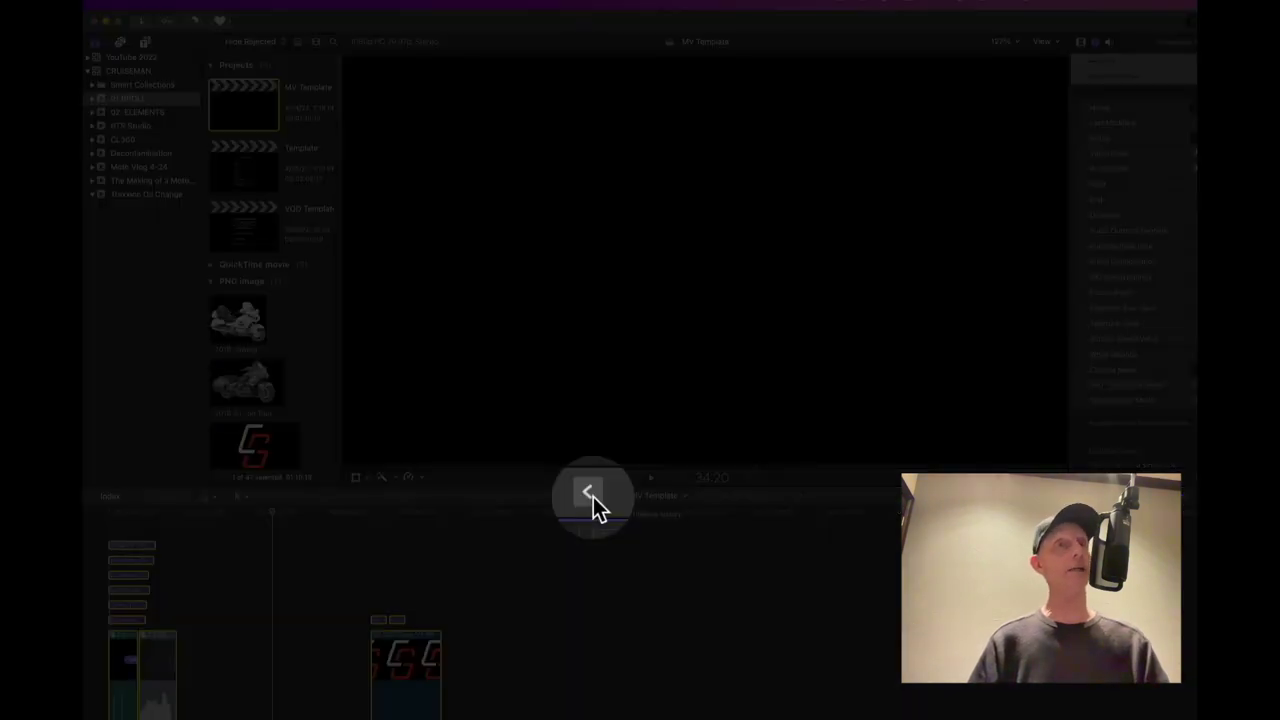
Step: Return to the MotoVlog 4 24 project and paste the copied template clips at the start of its empty timeline
{"action": "left_click", "coordinate": [592, 496]}
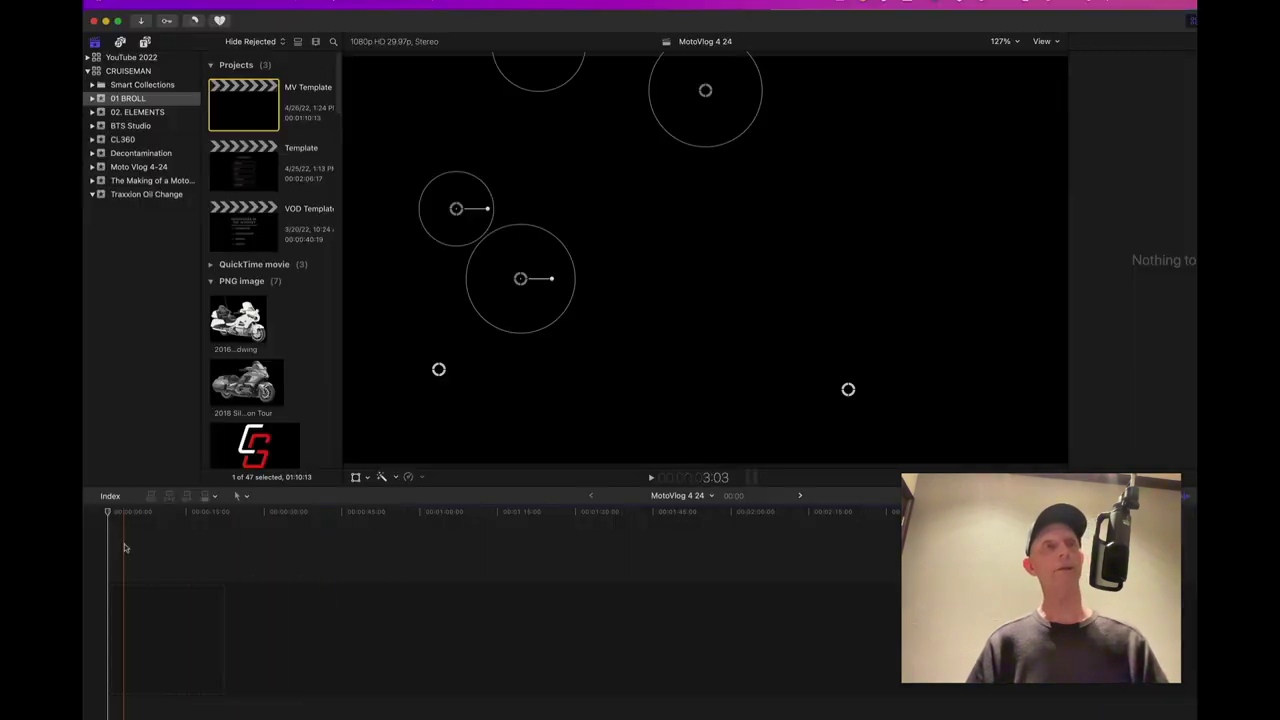
{"action": "left_click", "coordinate": [208, 2]}
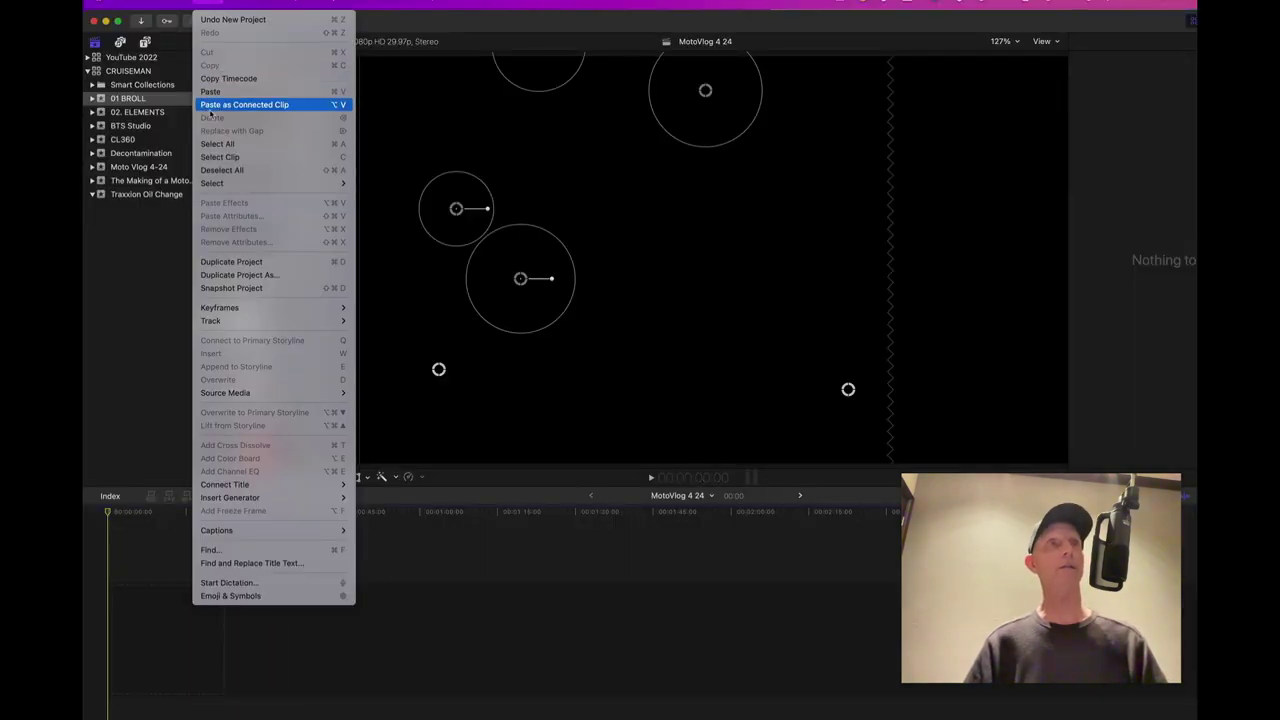
{"action": "left_click", "coordinate": [210, 92]}
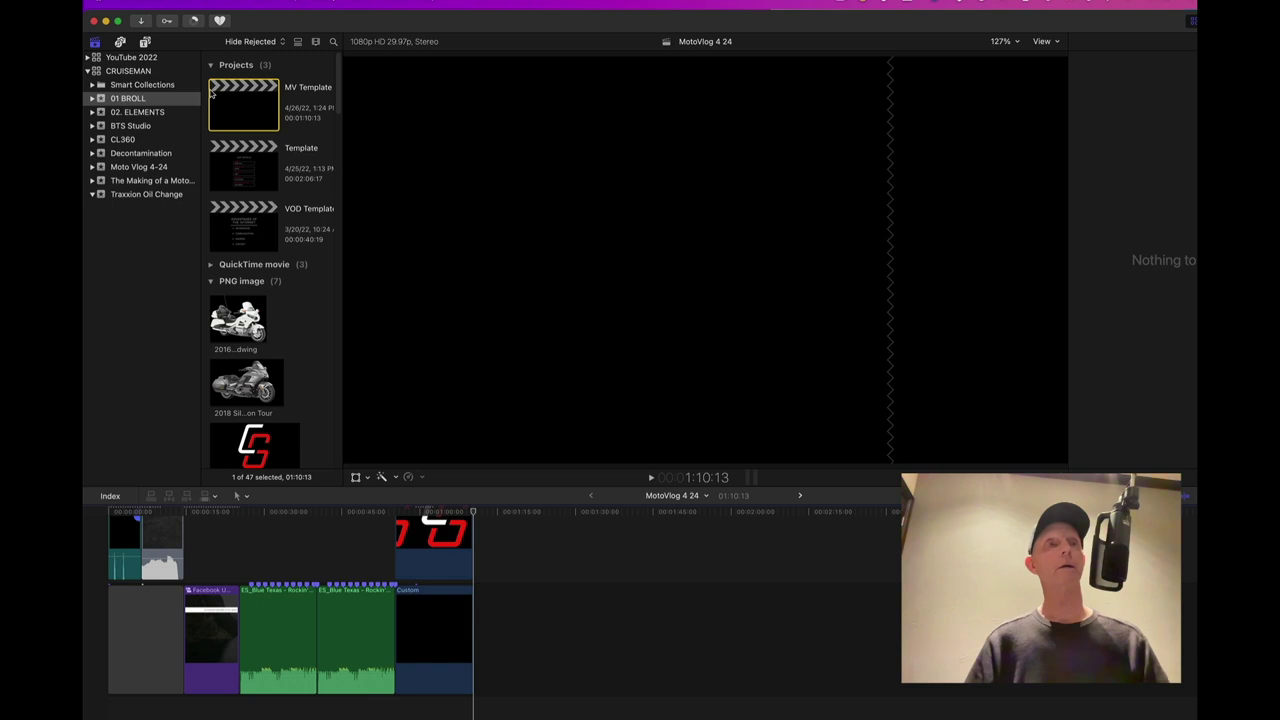
{"action": "scroll", "coordinate": [496, 542], "scroll_direction": "up", "scroll_amount": 3}
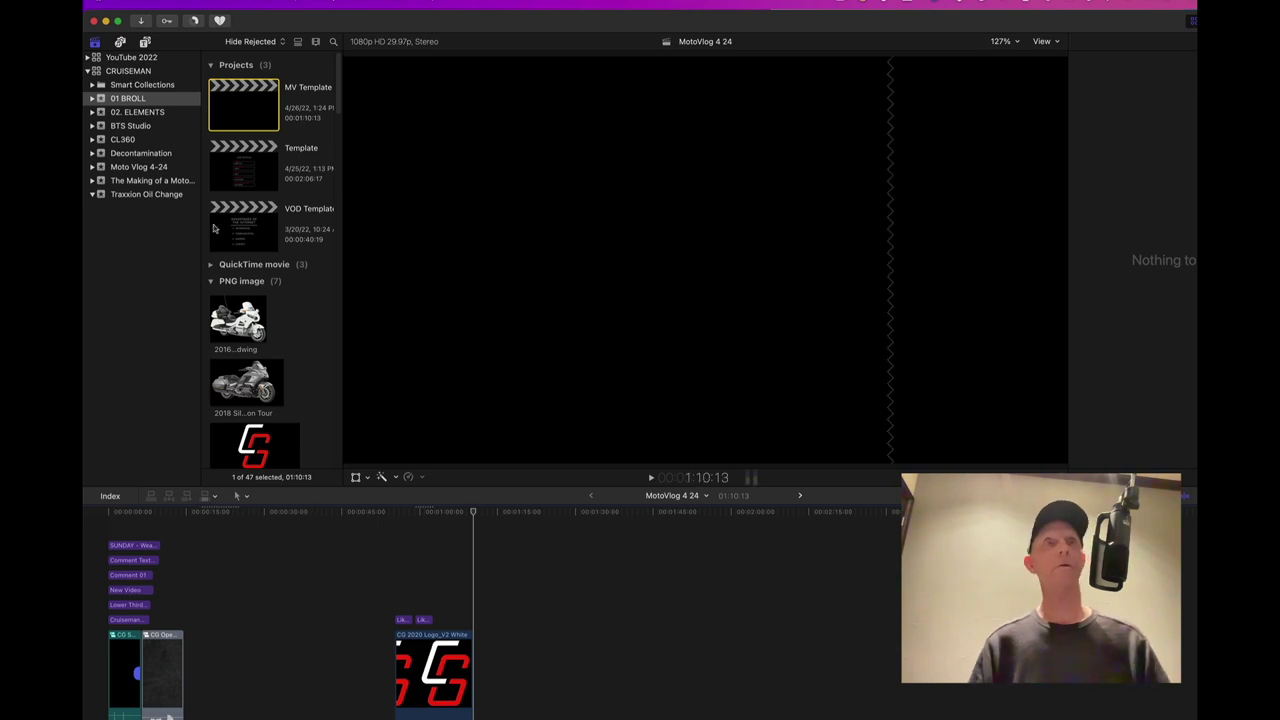
Step: Open the MC01 multicam clip from the Moto Vlog 4-24 event for angle editing and place the playhead at about 1:56
{"action": "left_click", "coordinate": [160, 167]}
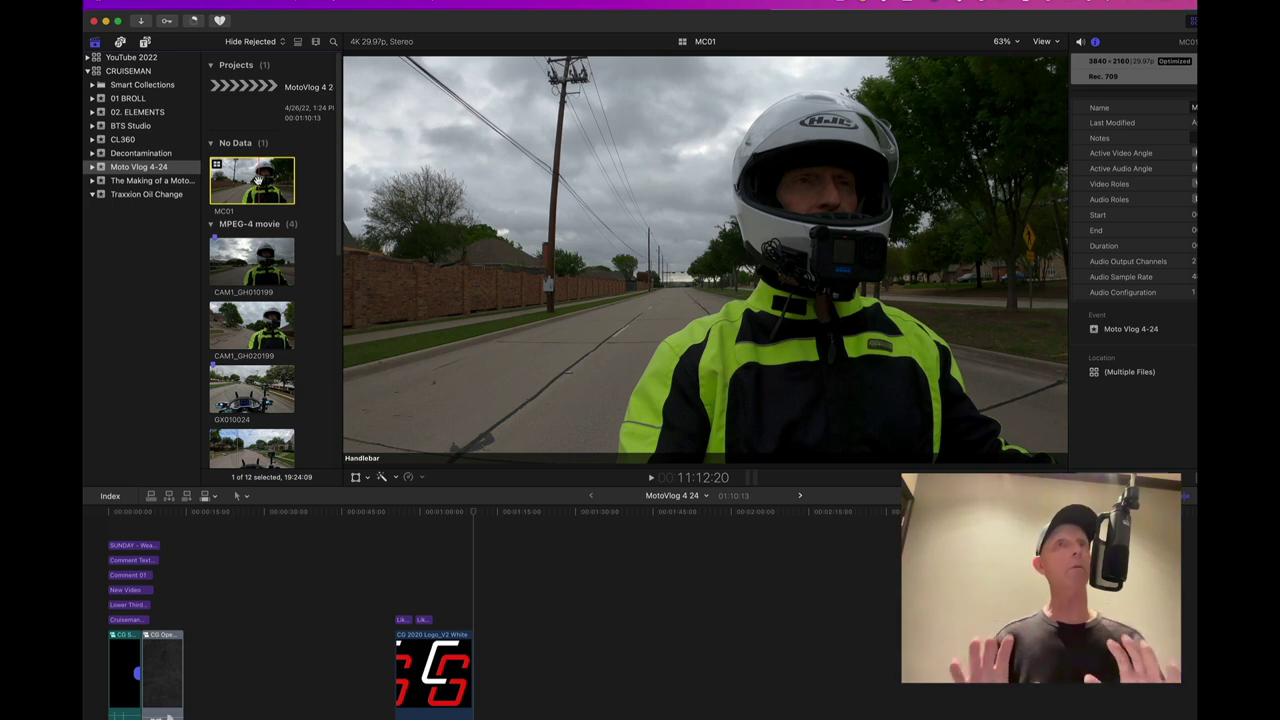
{"action": "double_click", "coordinate": [257, 178]}
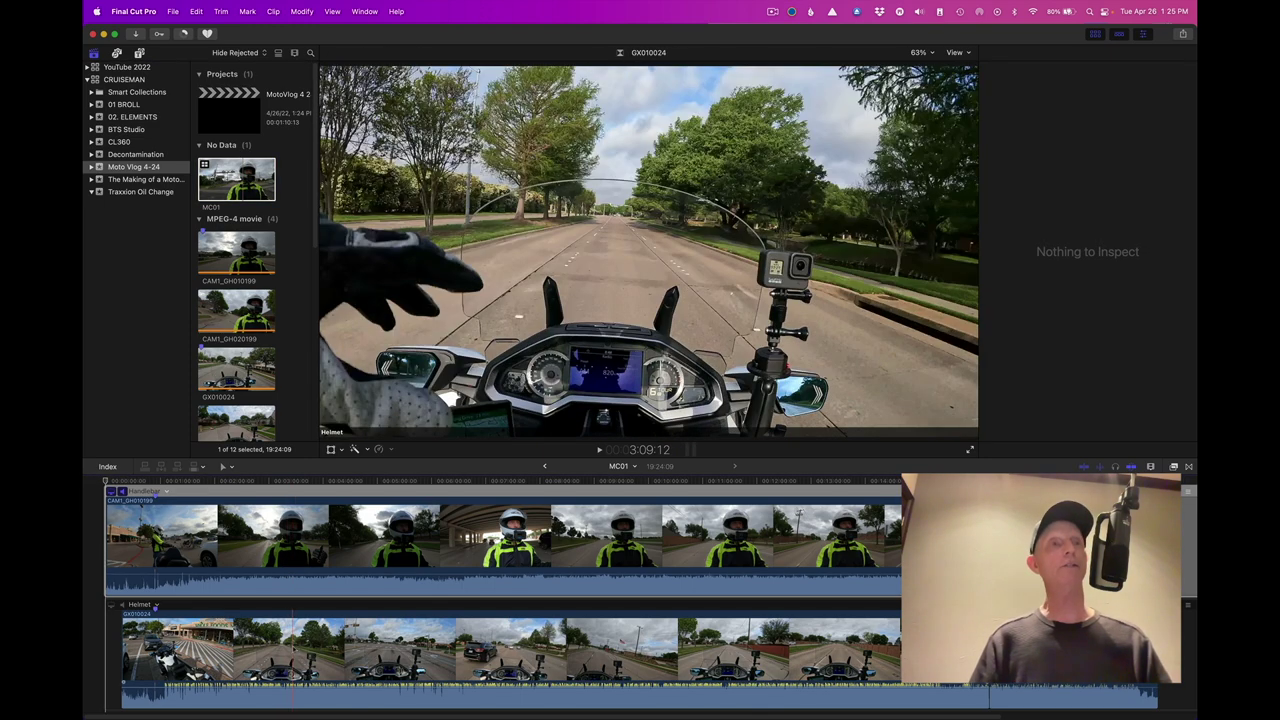
{"action": "key", "text": "space"}
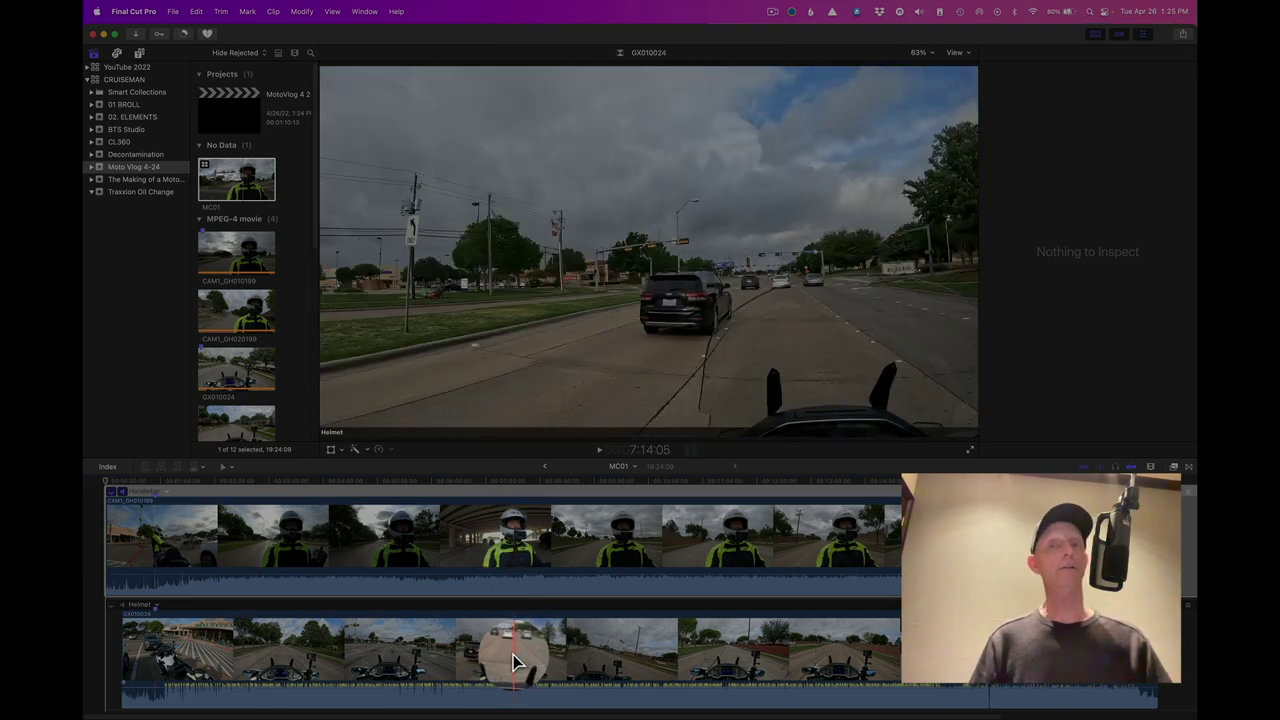
{"action": "key", "text": "XF86AudioLowerVolume"}
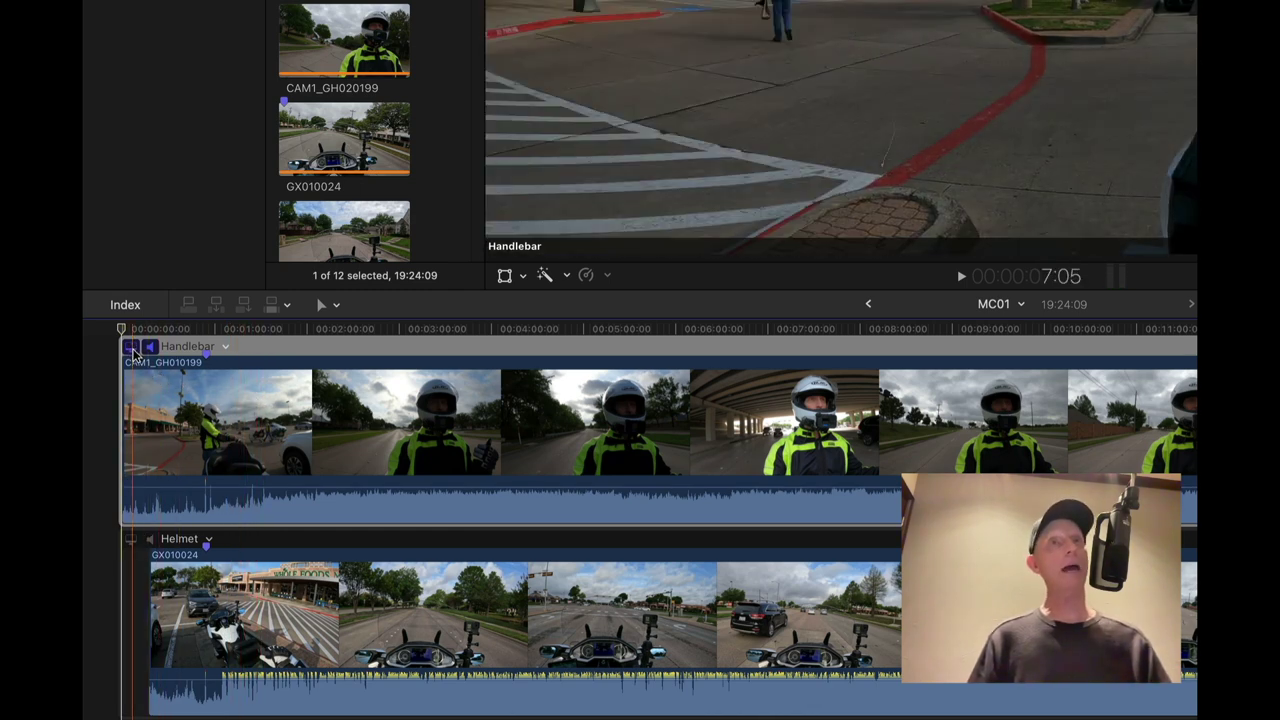
{"action": "left_click", "coordinate": [302, 332]}
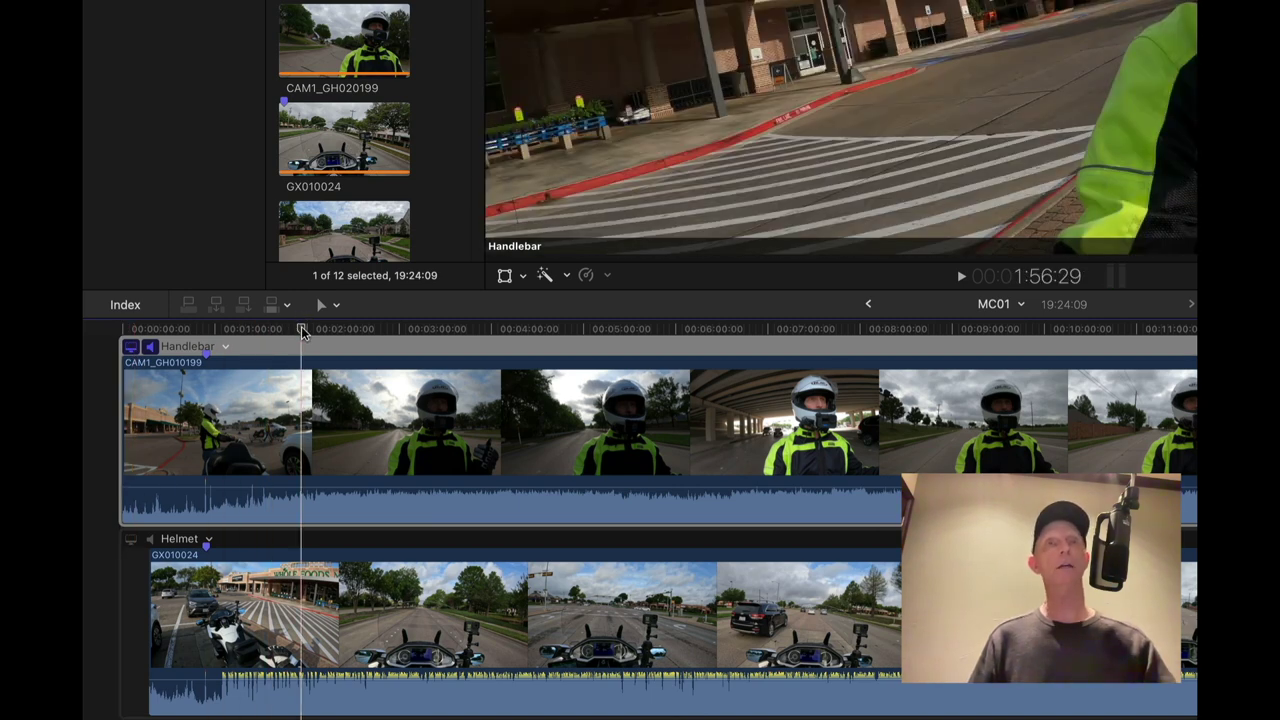
Step: Play the Handlebar angle from about 1:56, and make Helmet the monitored video angle, playing it from about 2:03
{"action": "key", "text": "space"}
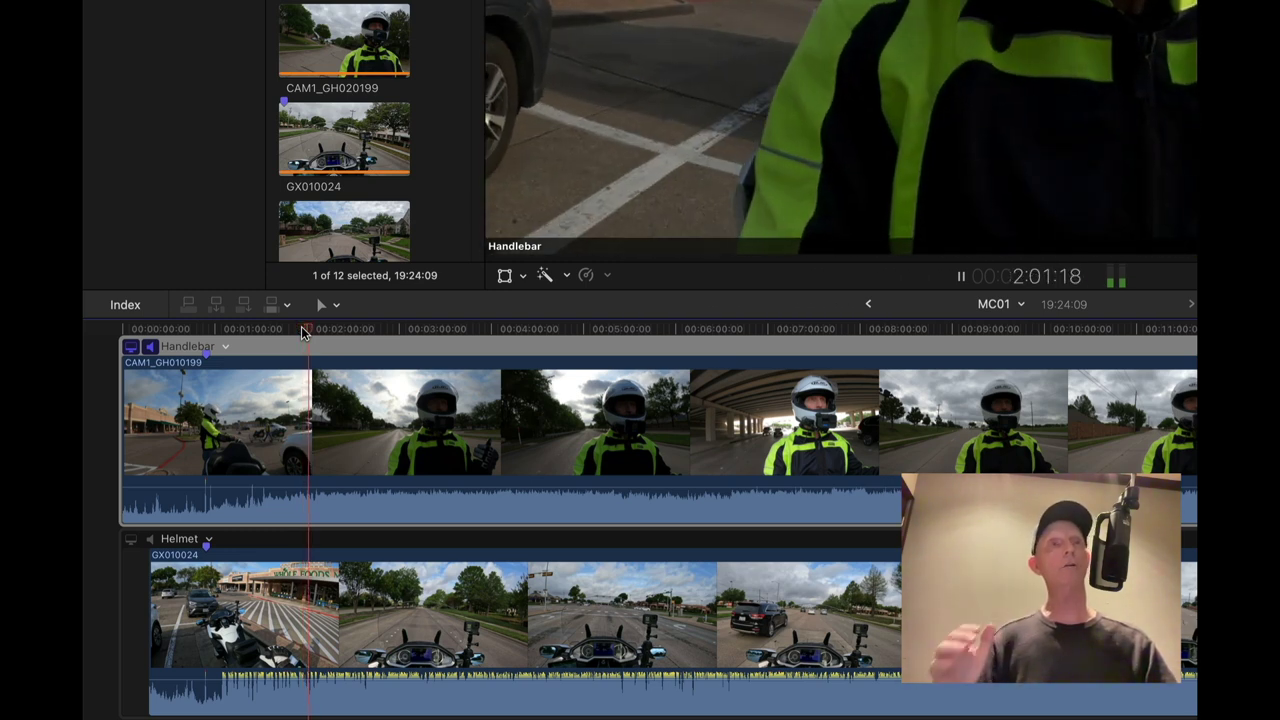
{"action": "key", "text": "space"}
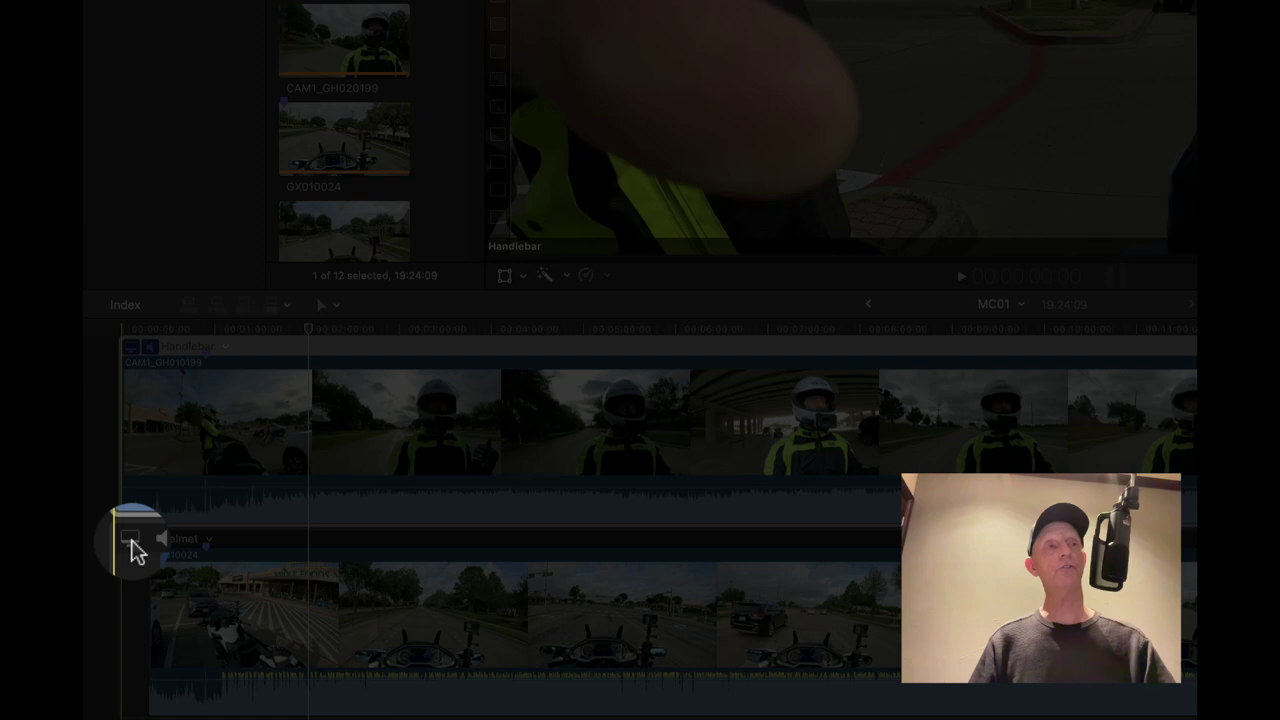
{"action": "left_click", "coordinate": [130, 540]}
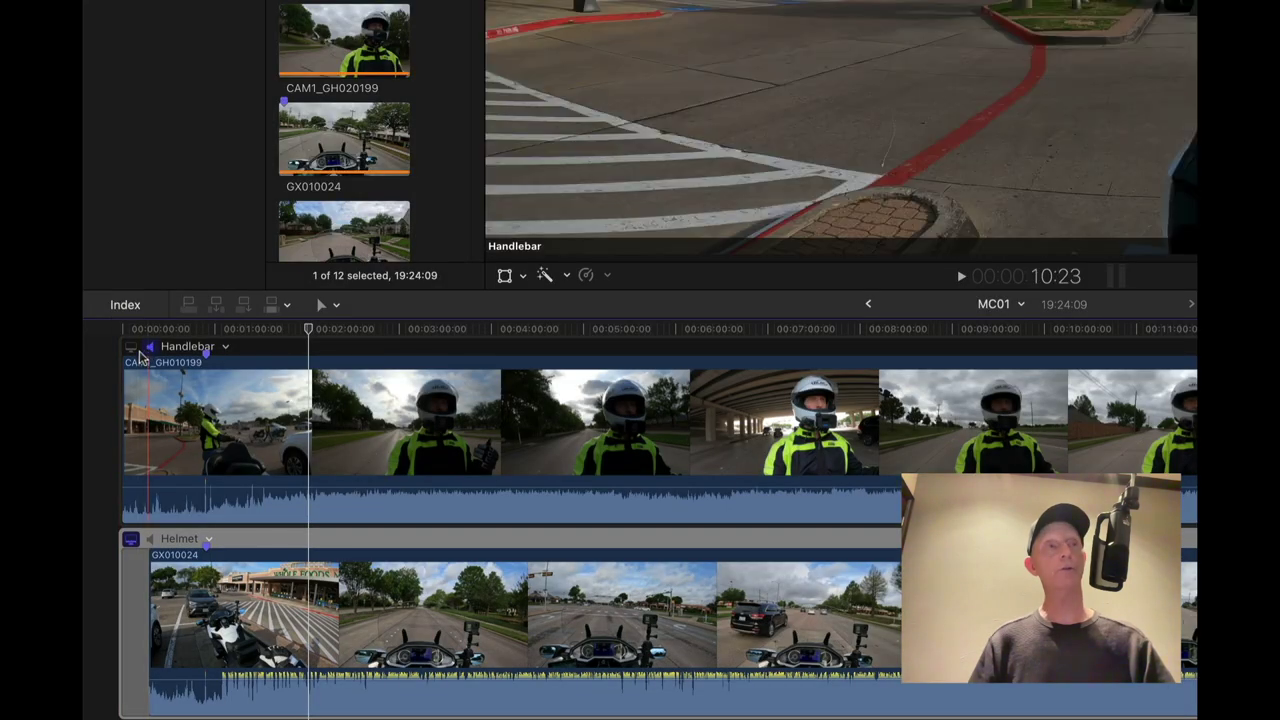
{"action": "left_click", "coordinate": [130, 540]}
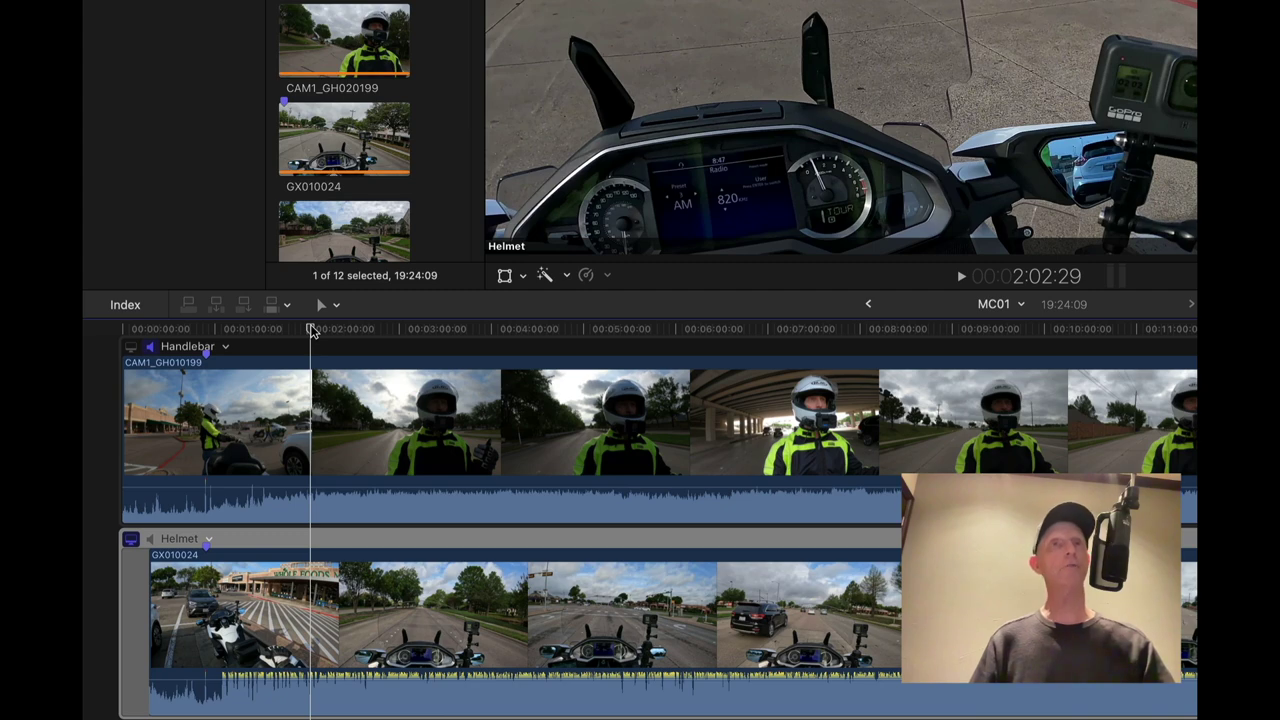
{"action": "key", "text": "space"}
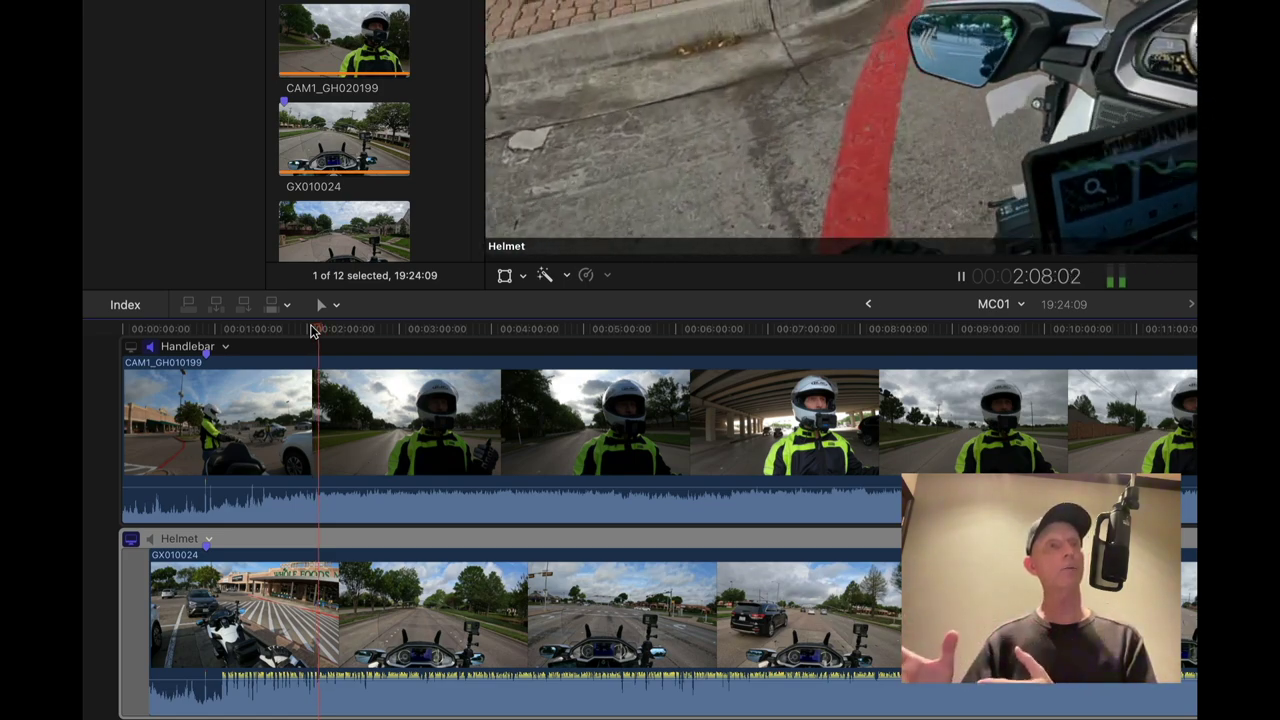
{"action": "key", "text": "space"}
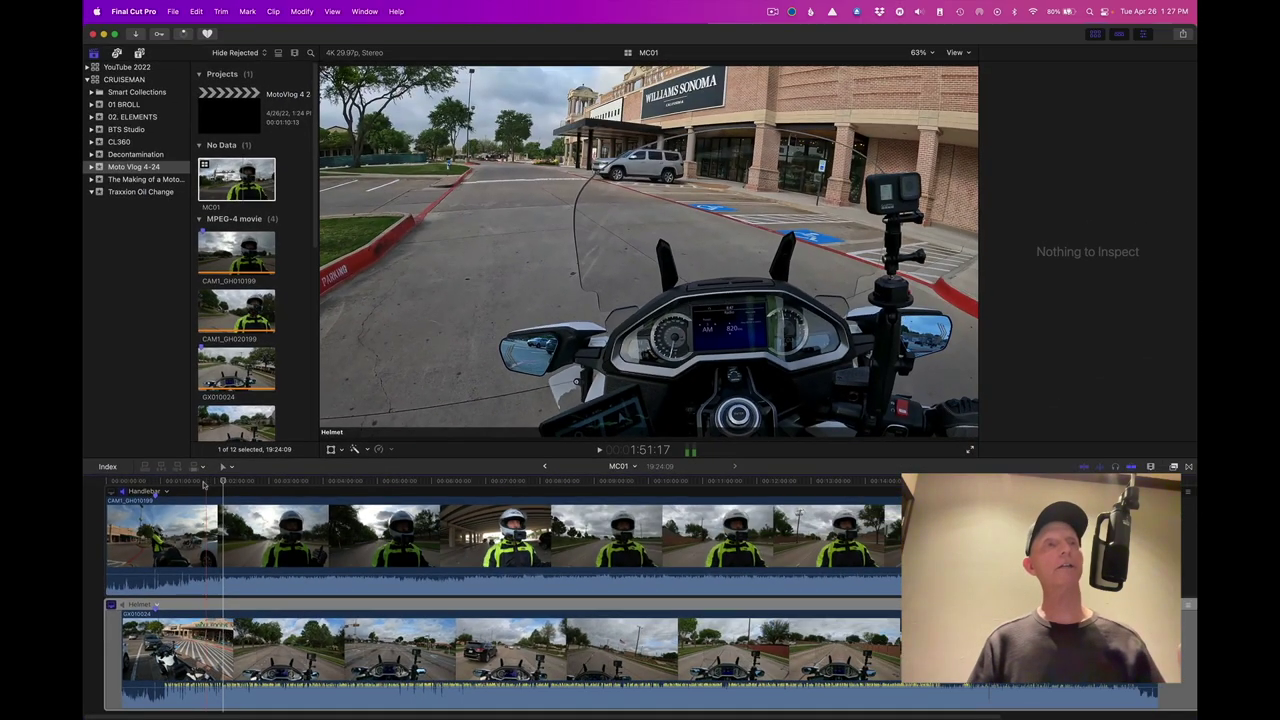
Step: Switch audio monitoring to the Helmet angle, play it from about 2:27 and lower the system volume
{"action": "left_click", "coordinate": [140, 365]}
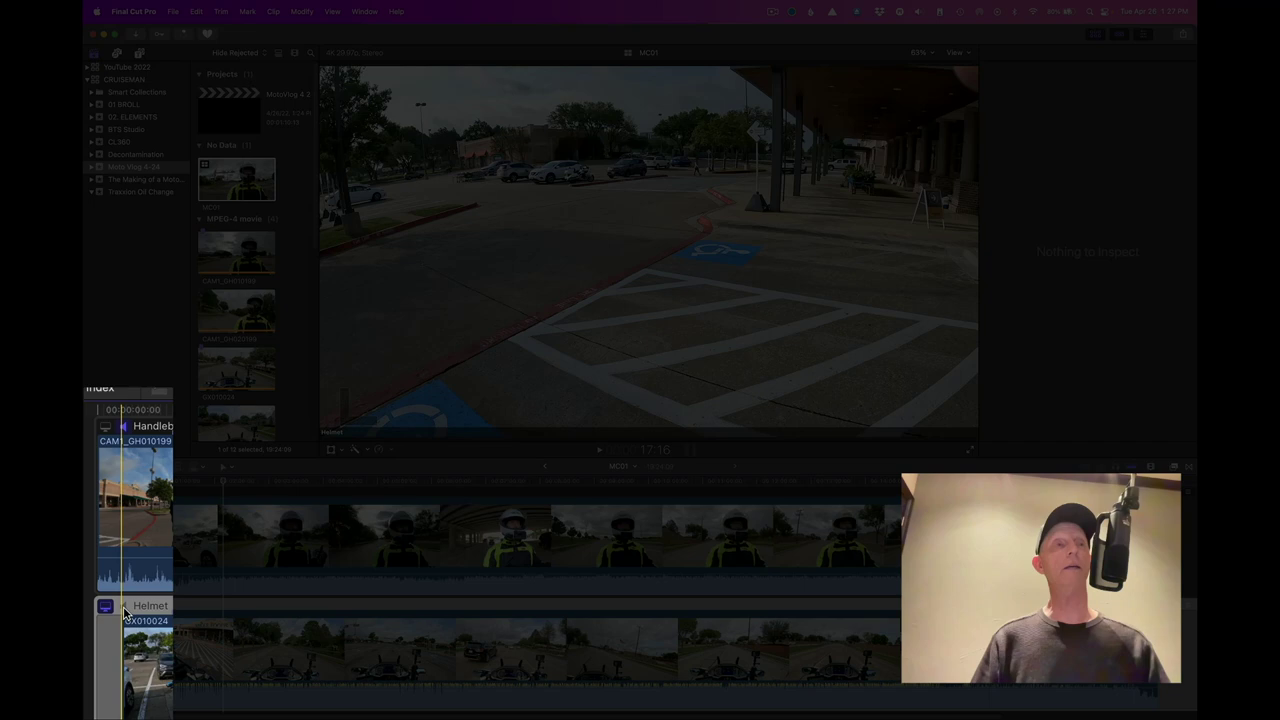
{"action": "left_click", "coordinate": [124, 607]}
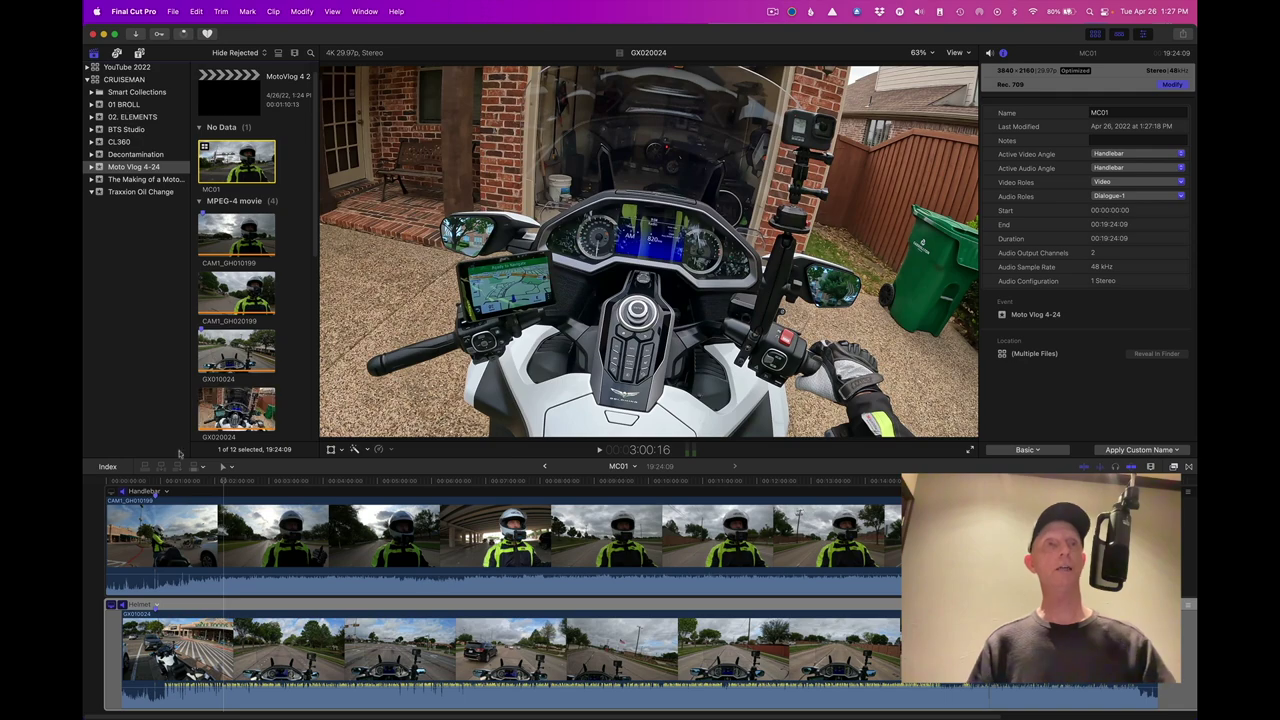
{"action": "left_click", "coordinate": [239, 484]}
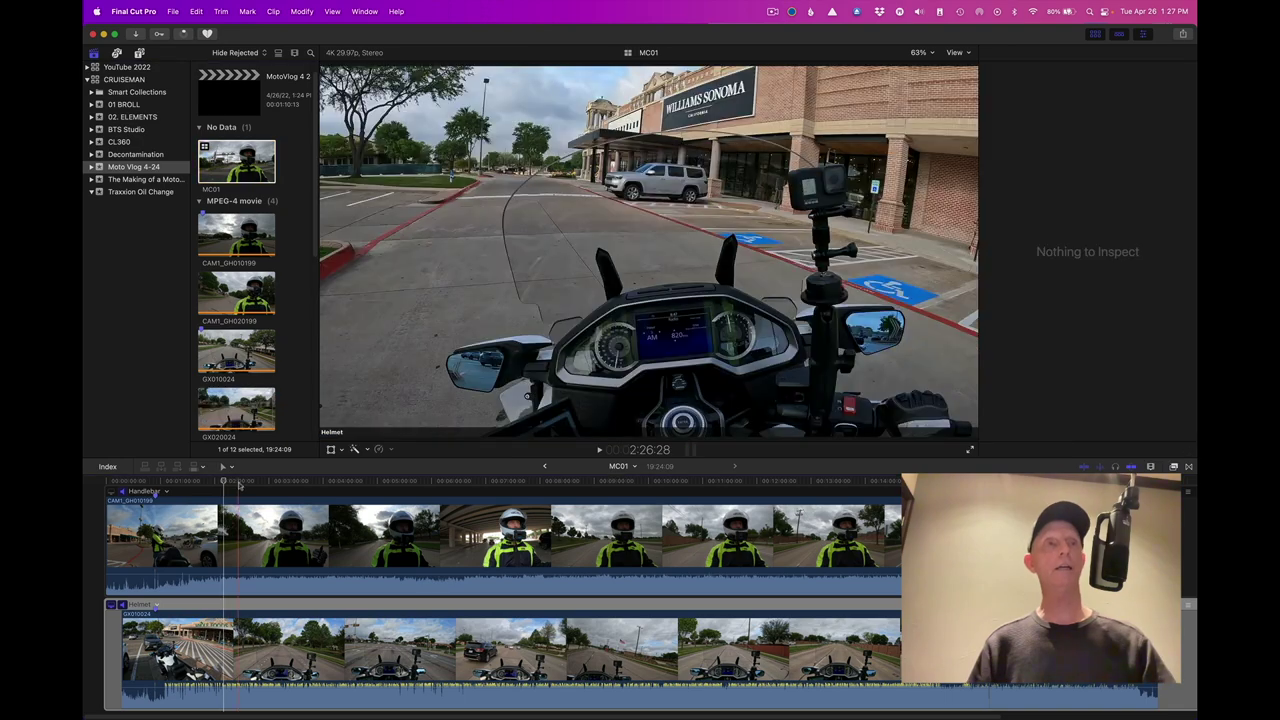
{"action": "key", "text": "space"}
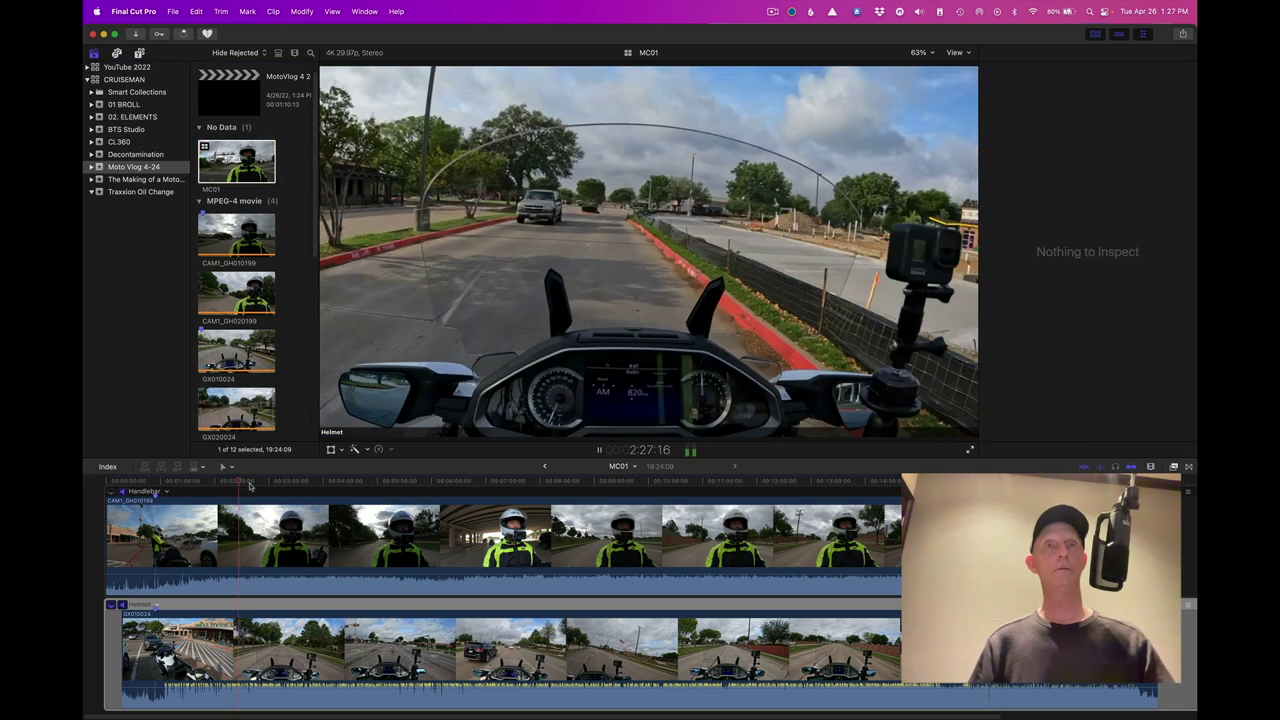
{"action": "key", "text": "XF86AudioLowerVolume"}
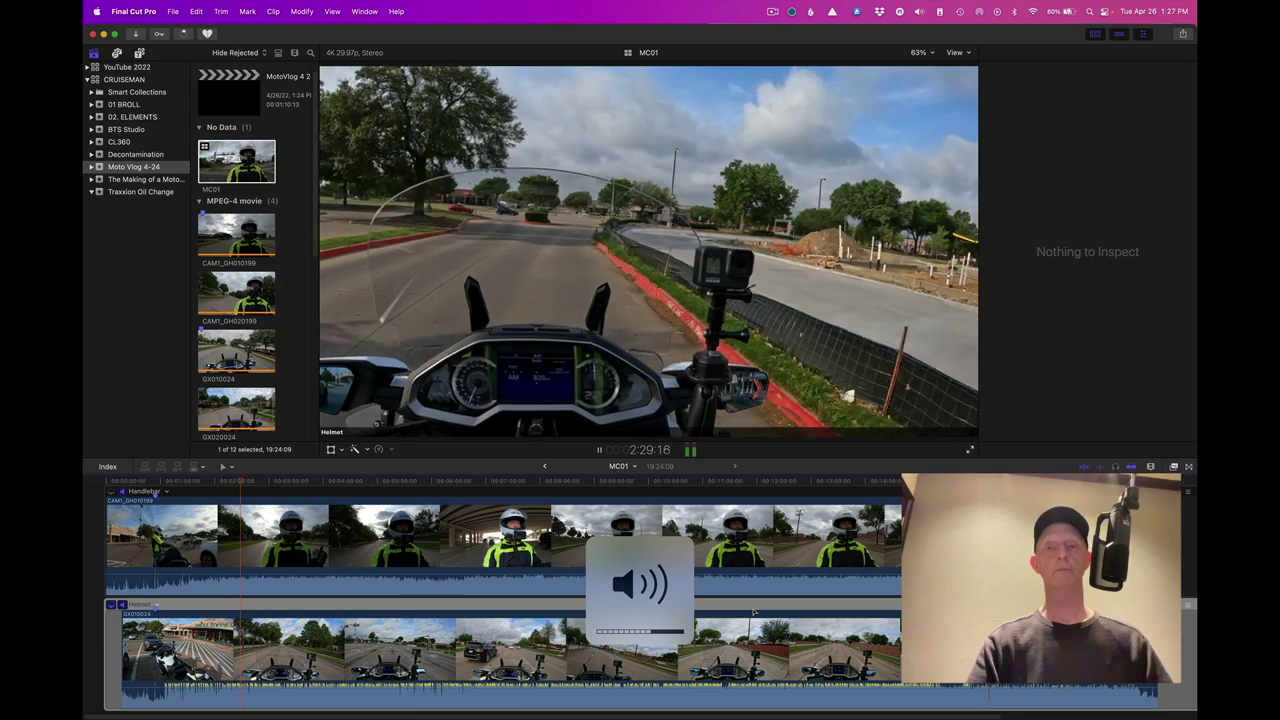
{"action": "key", "text": "XF86AudioLowerVolume"}
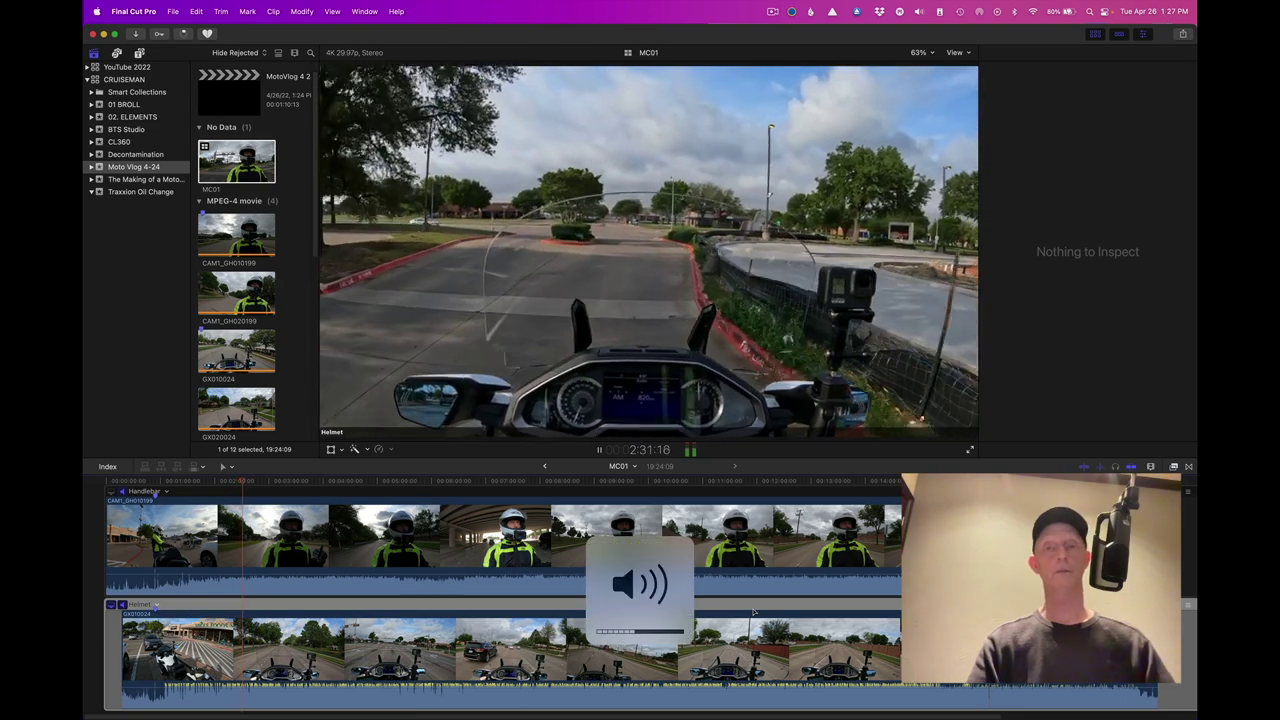
{"action": "key", "text": "space"}
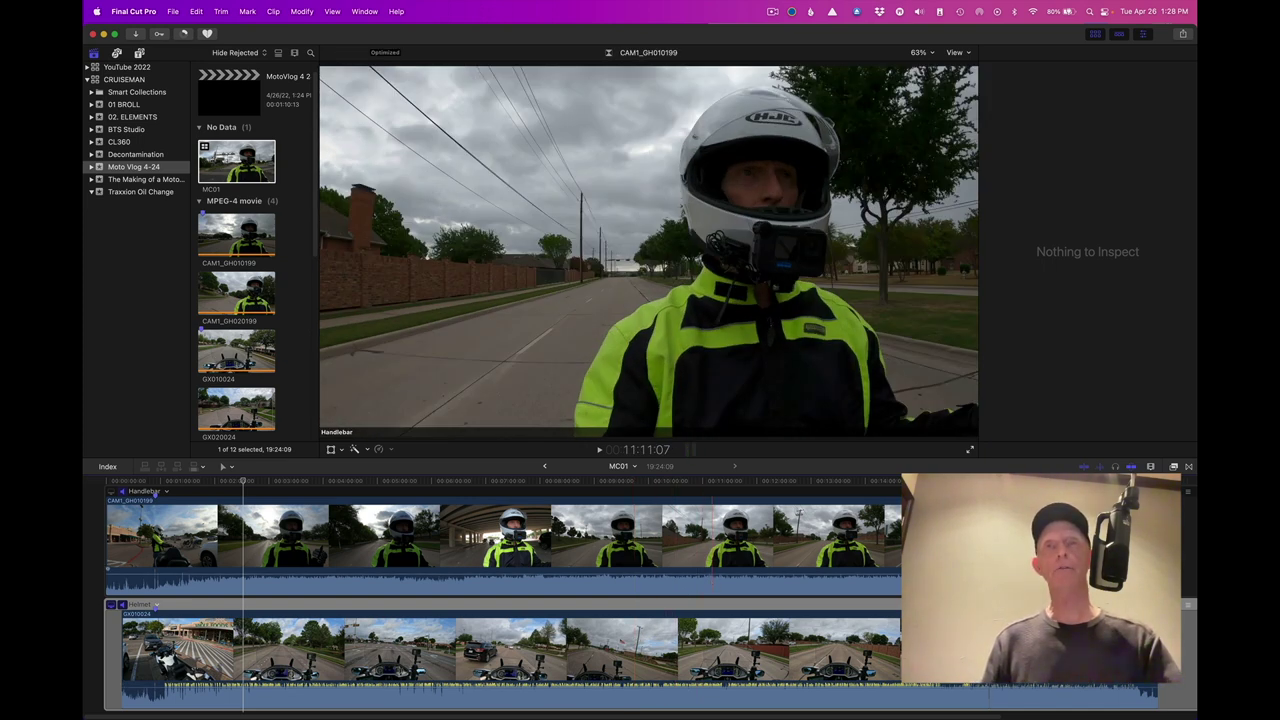
Step: Examine where the second Handlebar clip CAM1_GH020199 and the second Helmet clip GX020024 begin in the multicam timeline, around 16:00 to 16:17
{"action": "scroll", "coordinate": [500, 590], "scroll_direction": "right", "scroll_amount": 10}
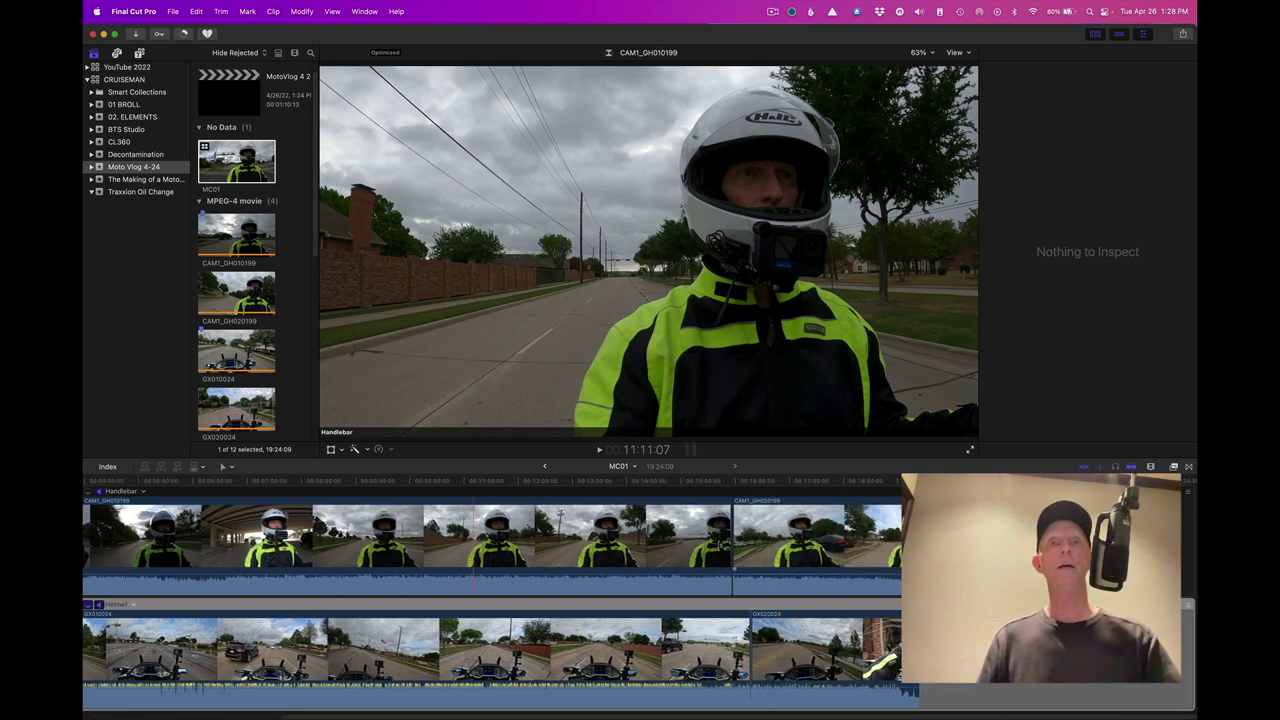
{"action": "left_click", "coordinate": [666, 533]}
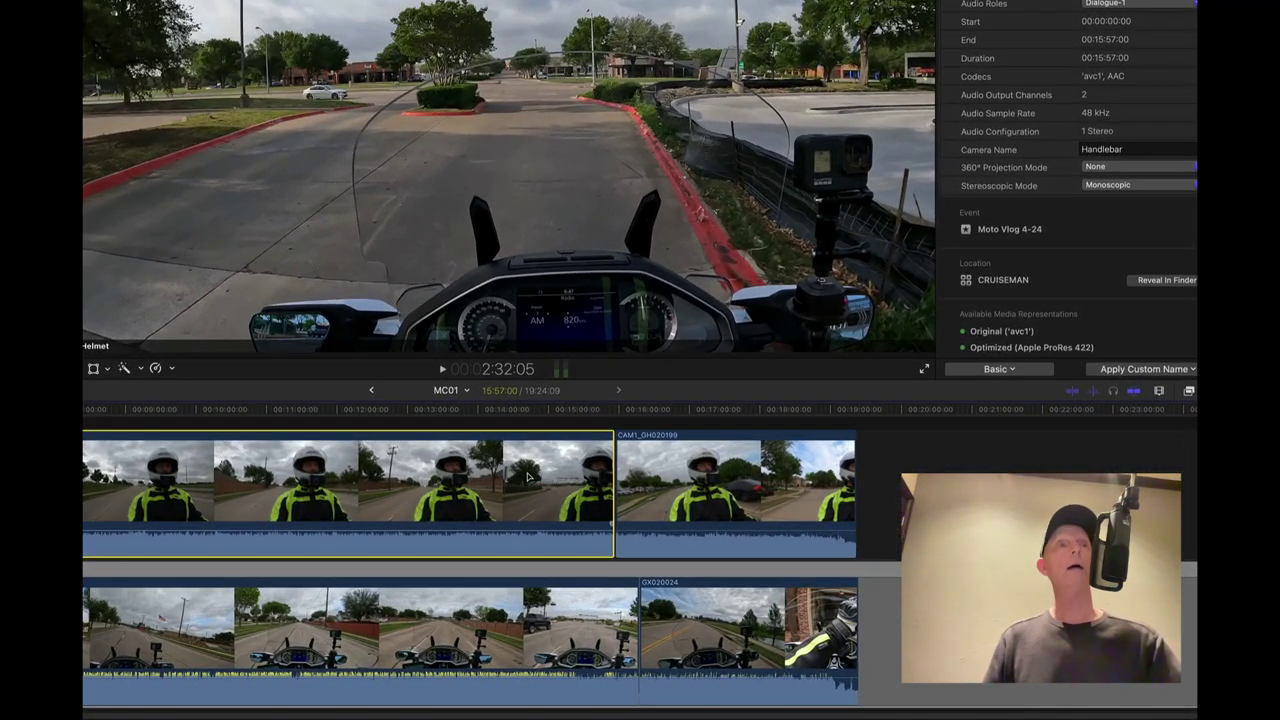
{"action": "left_click", "coordinate": [700, 458]}
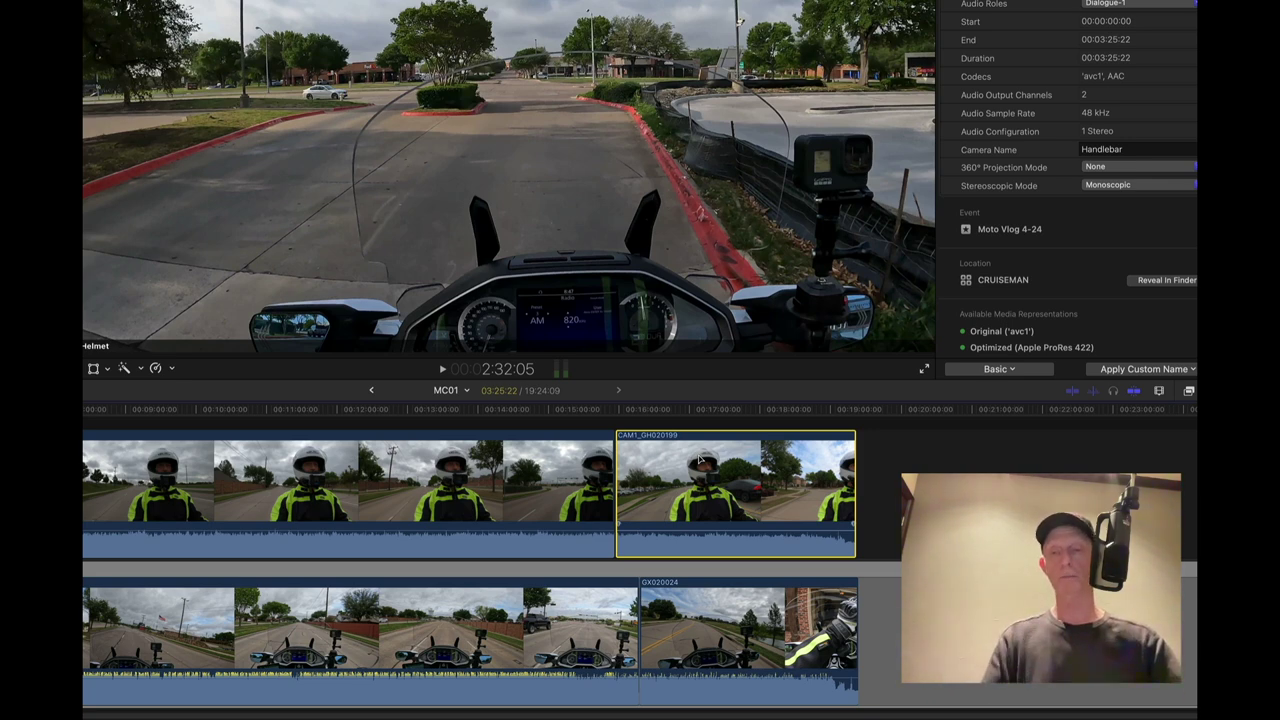
{"action": "key", "text": "super+equal"}
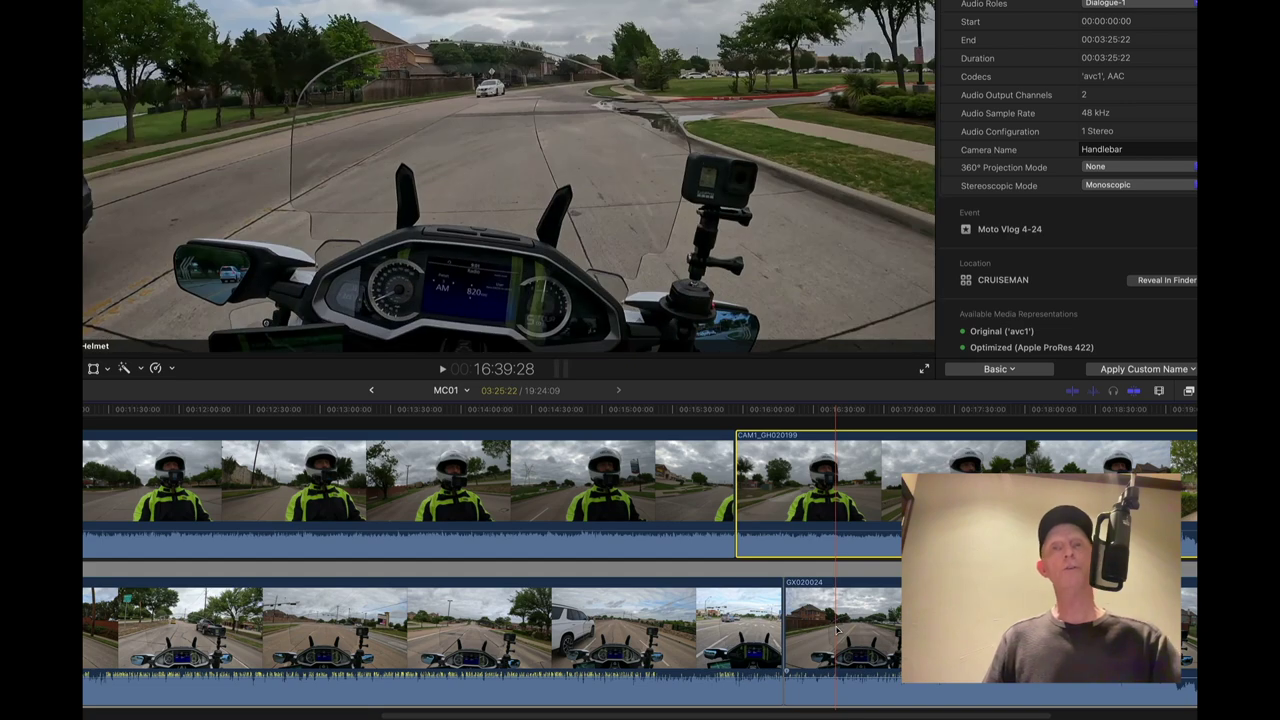
{"action": "left_click", "coordinate": [800, 625]}
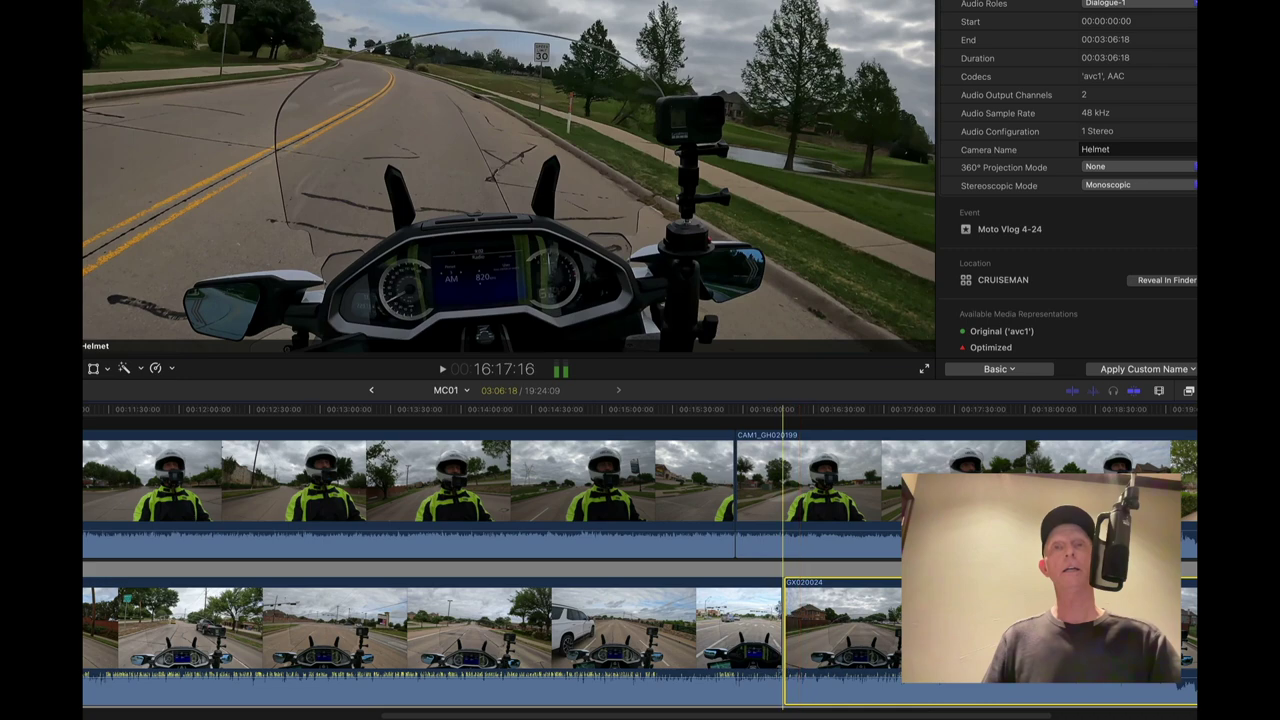
{"action": "left_click", "coordinate": [760, 620]}
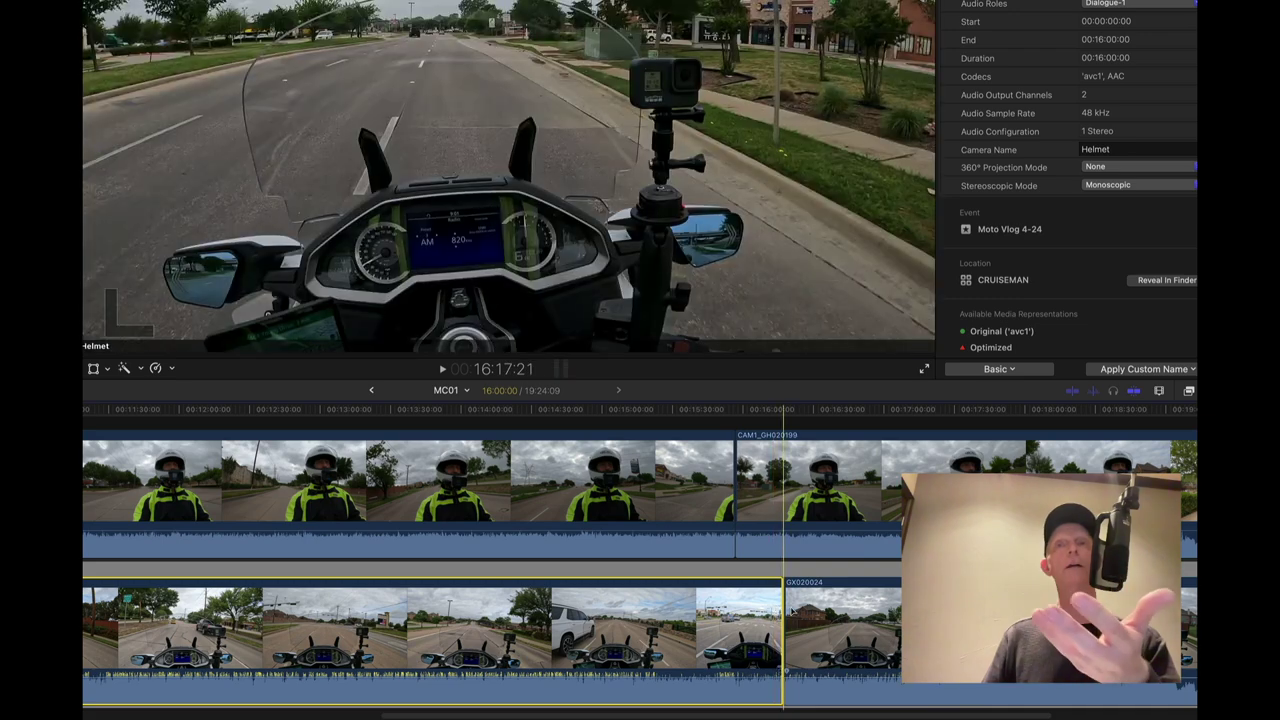
{"action": "left_click", "coordinate": [796, 612]}
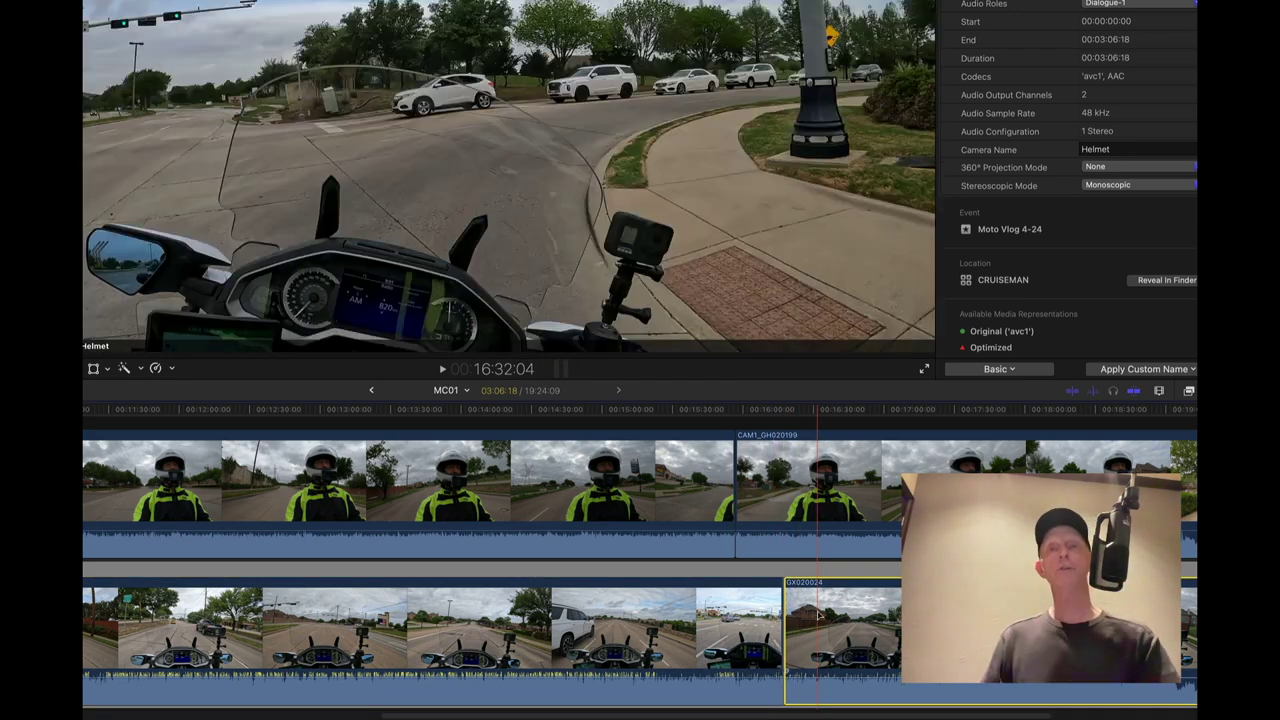
{"action": "left_click", "coordinate": [779, 505]}
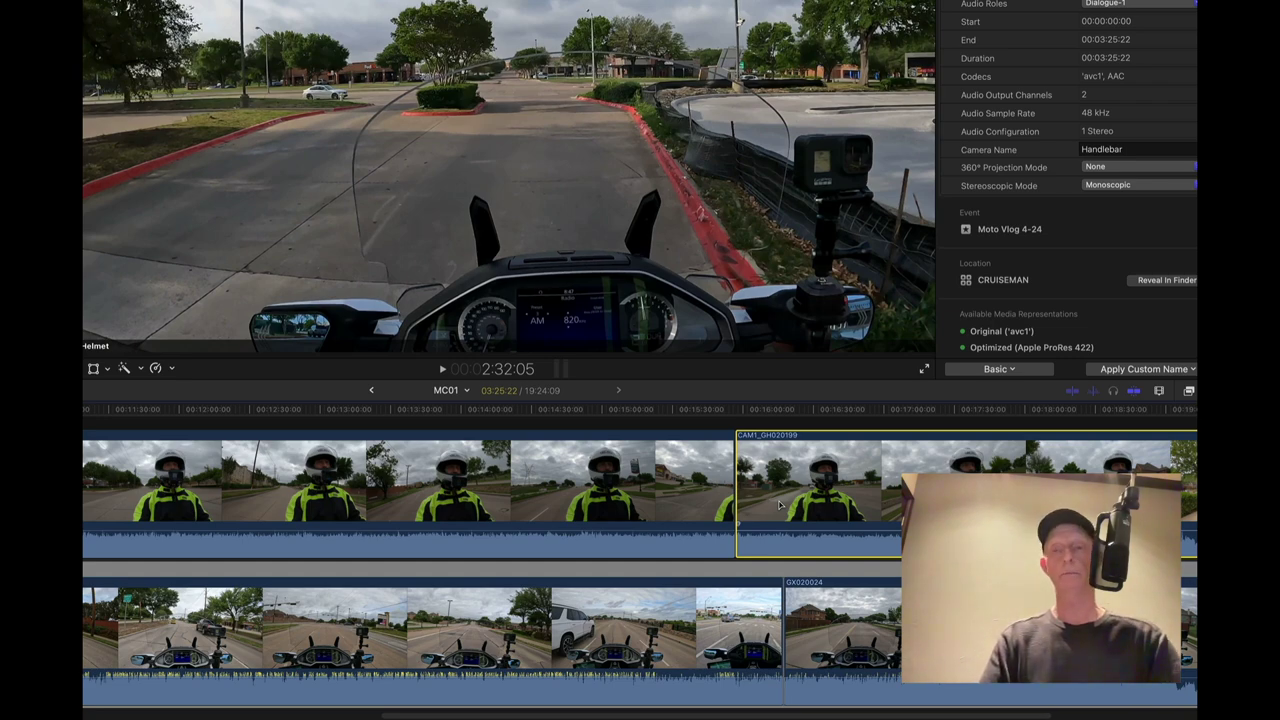
{"action": "key", "text": "super+equal"}
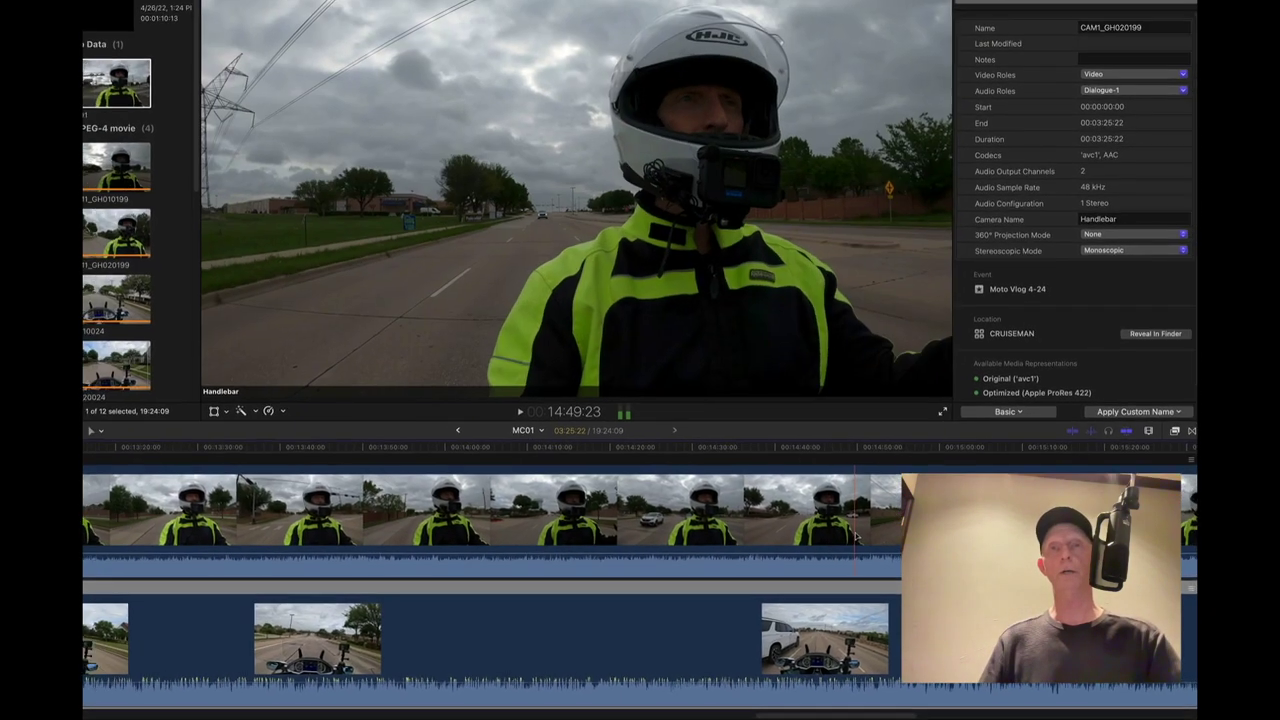
{"action": "scroll", "coordinate": [866, 681], "scroll_direction": "right", "scroll_amount": 10}
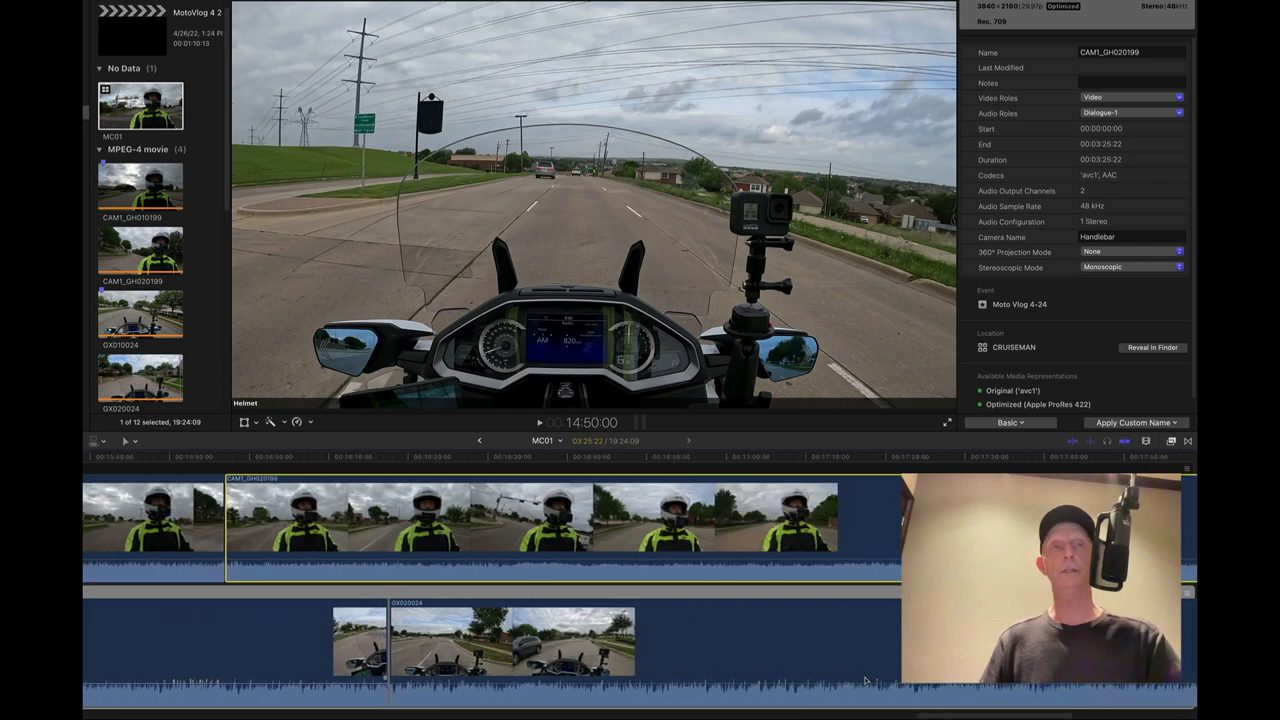
{"action": "scroll", "coordinate": [568, 598], "scroll_direction": "left", "scroll_amount": 5}
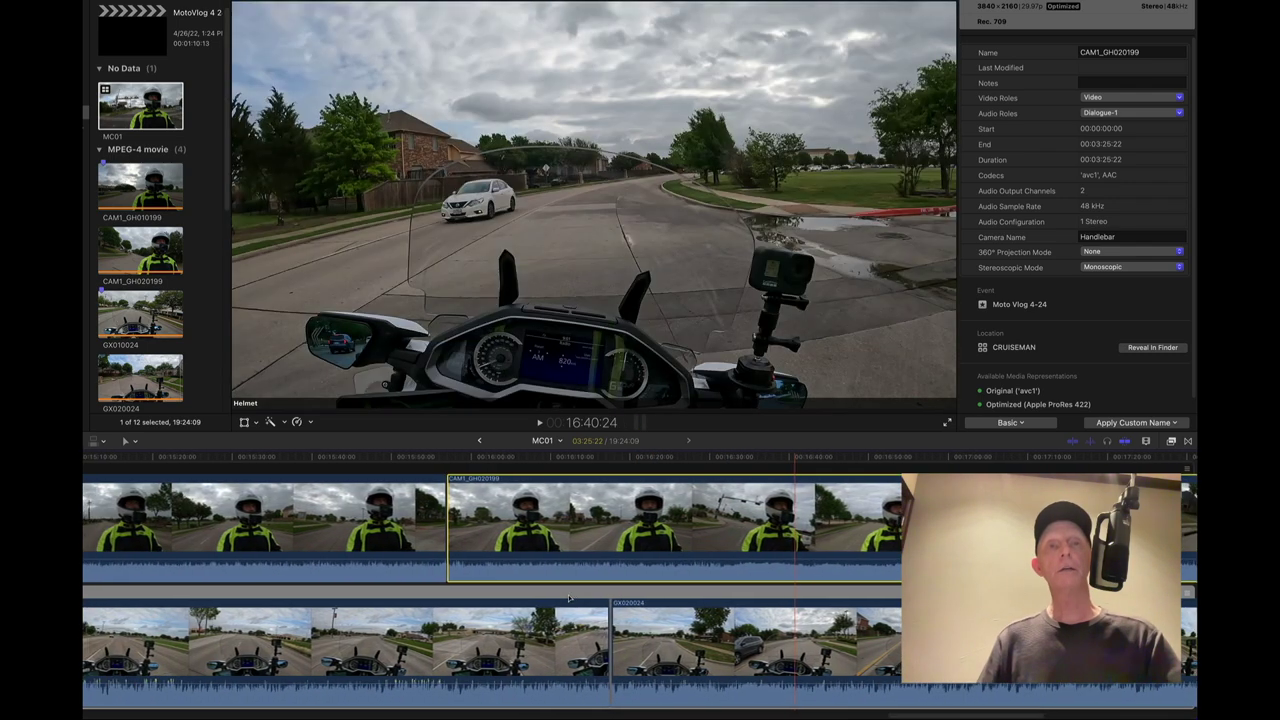
Step: Close the small gap before GX020024 in the Helmet angle, playing across the join from about 16:16 before and after
{"action": "left_click", "coordinate": [610, 612]}
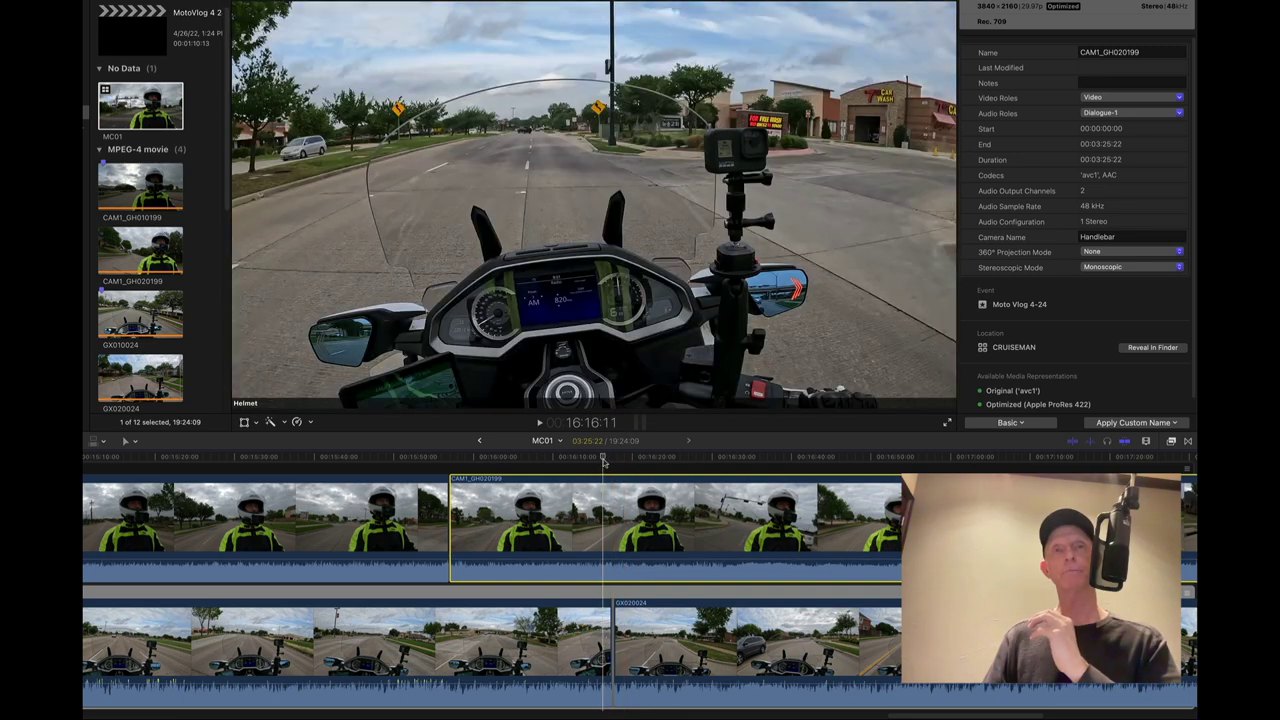
{"action": "key", "text": "space"}
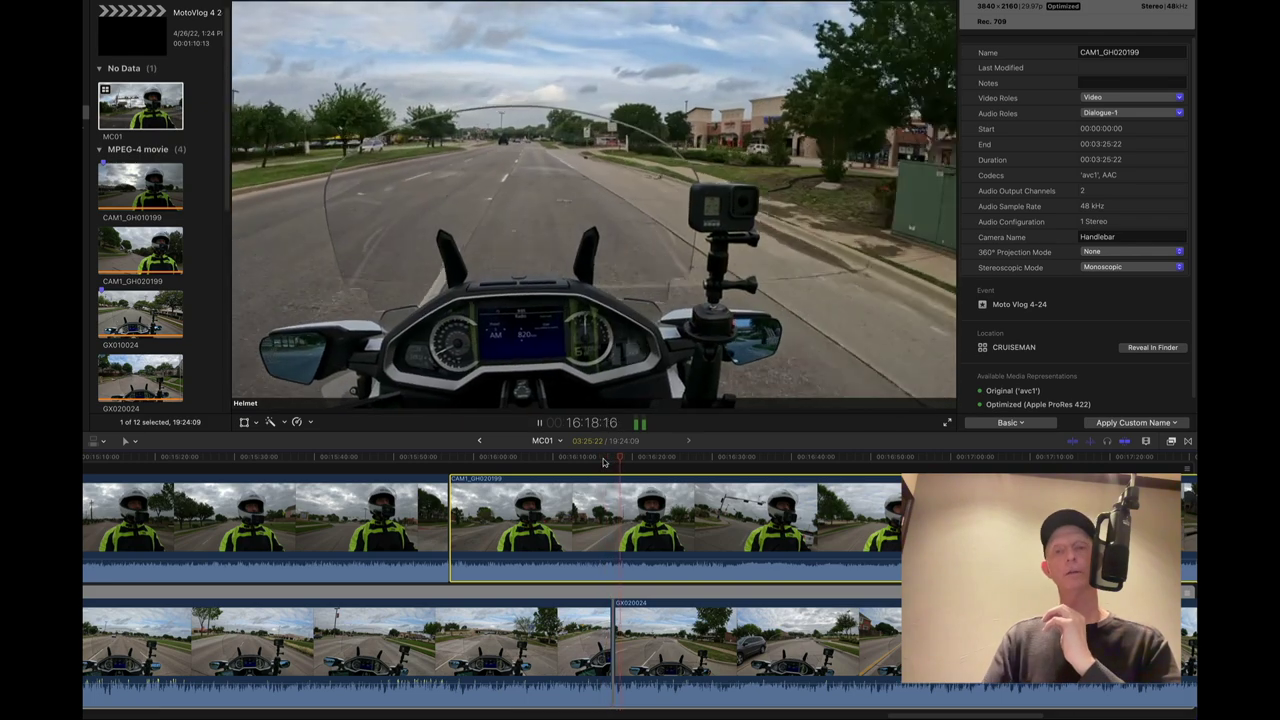
{"action": "key", "text": "space"}
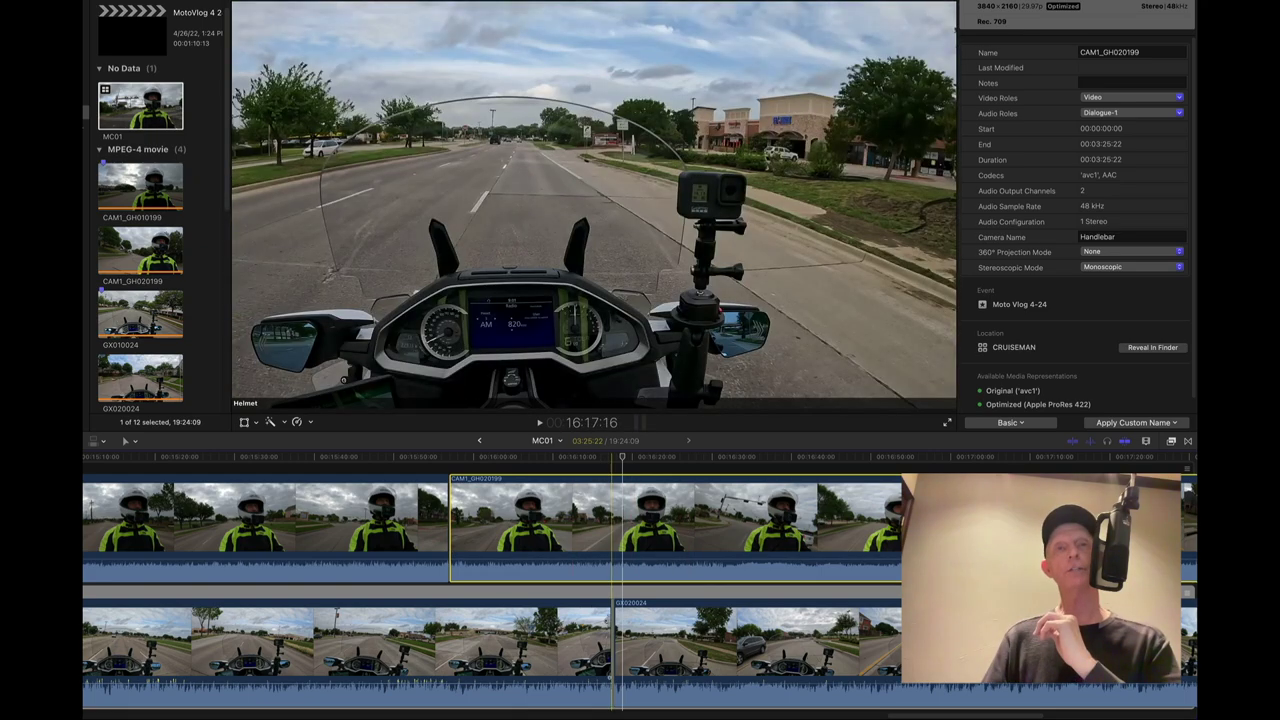
{"action": "left_click_drag", "start_coordinate": [615, 640], "coordinate": [612, 640]}
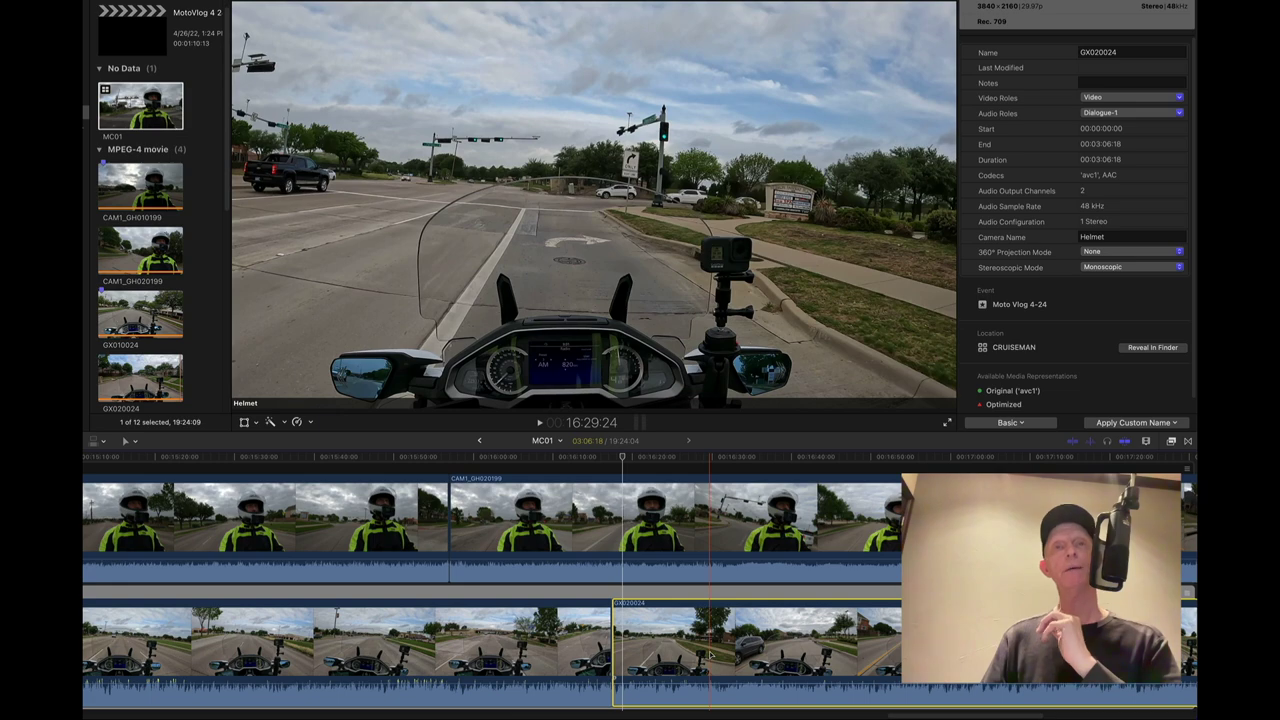
{"action": "left_click", "coordinate": [603, 458]}
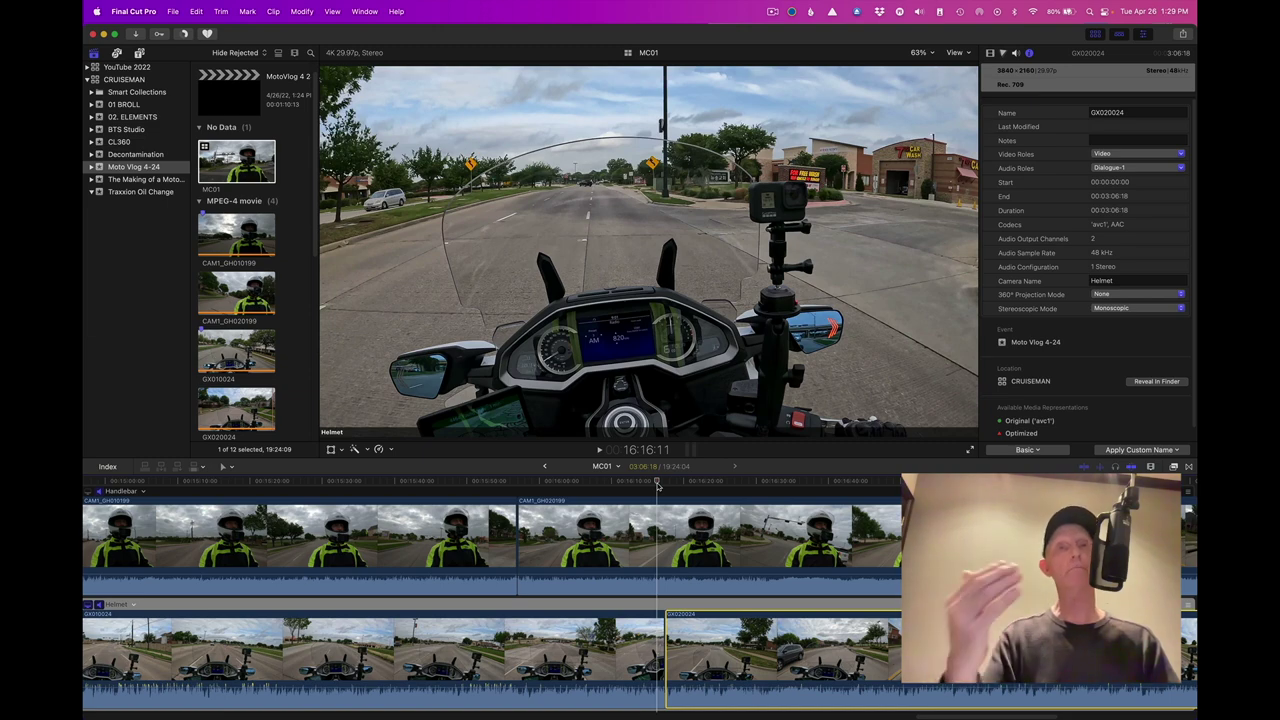
{"action": "key", "text": "space"}
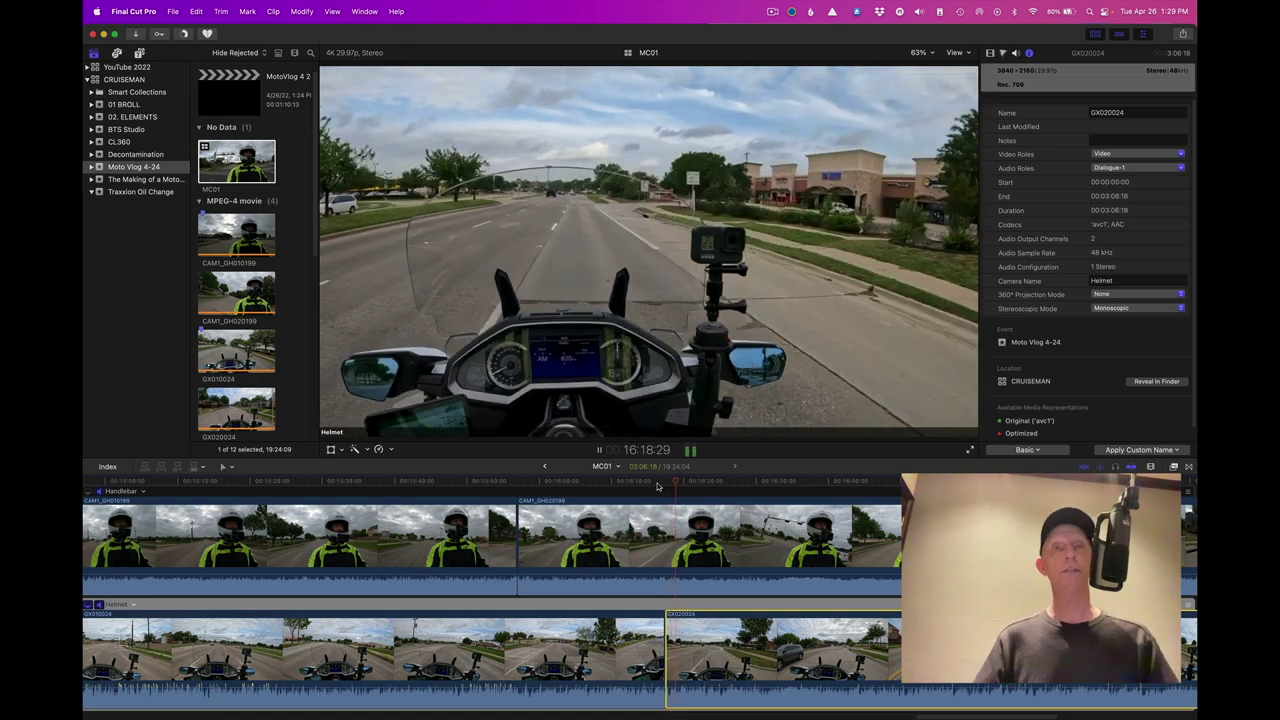
{"action": "key", "text": "space"}
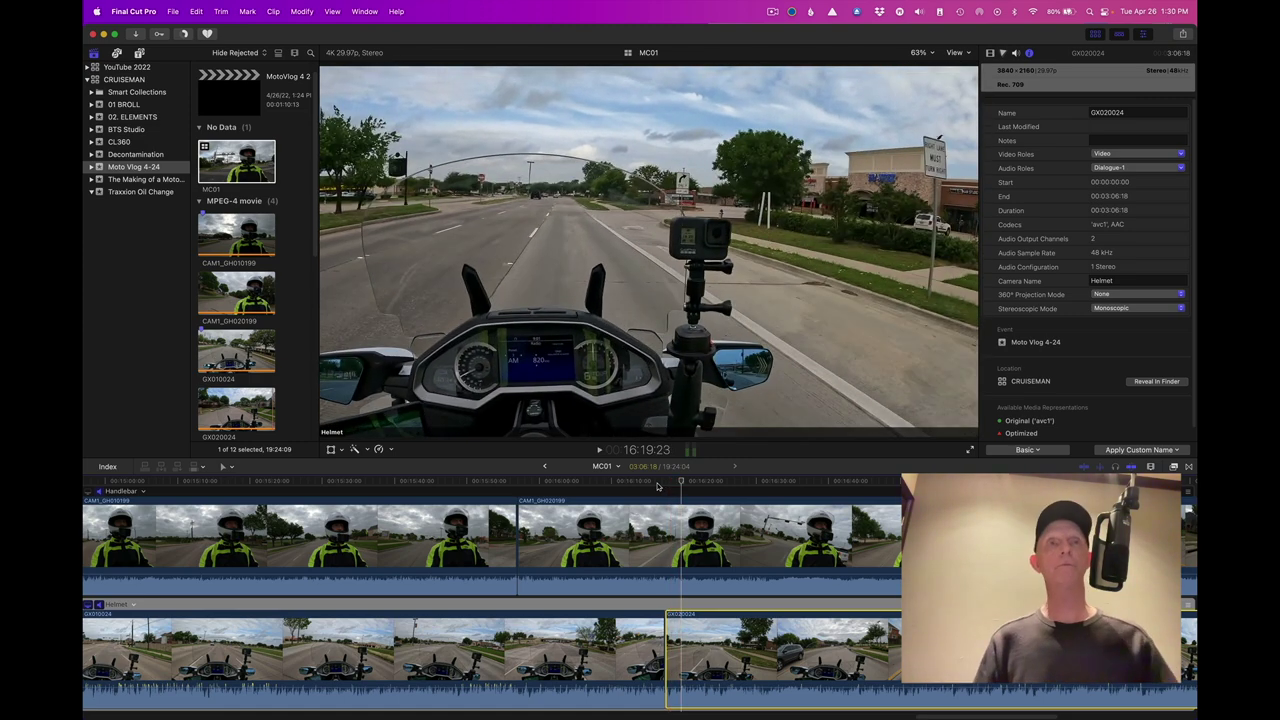
Step: Place the playhead at about 15:36 and set the Helmet angle clip GX010024's rotation to -16.7°
{"action": "left_click", "coordinate": [366, 484]}
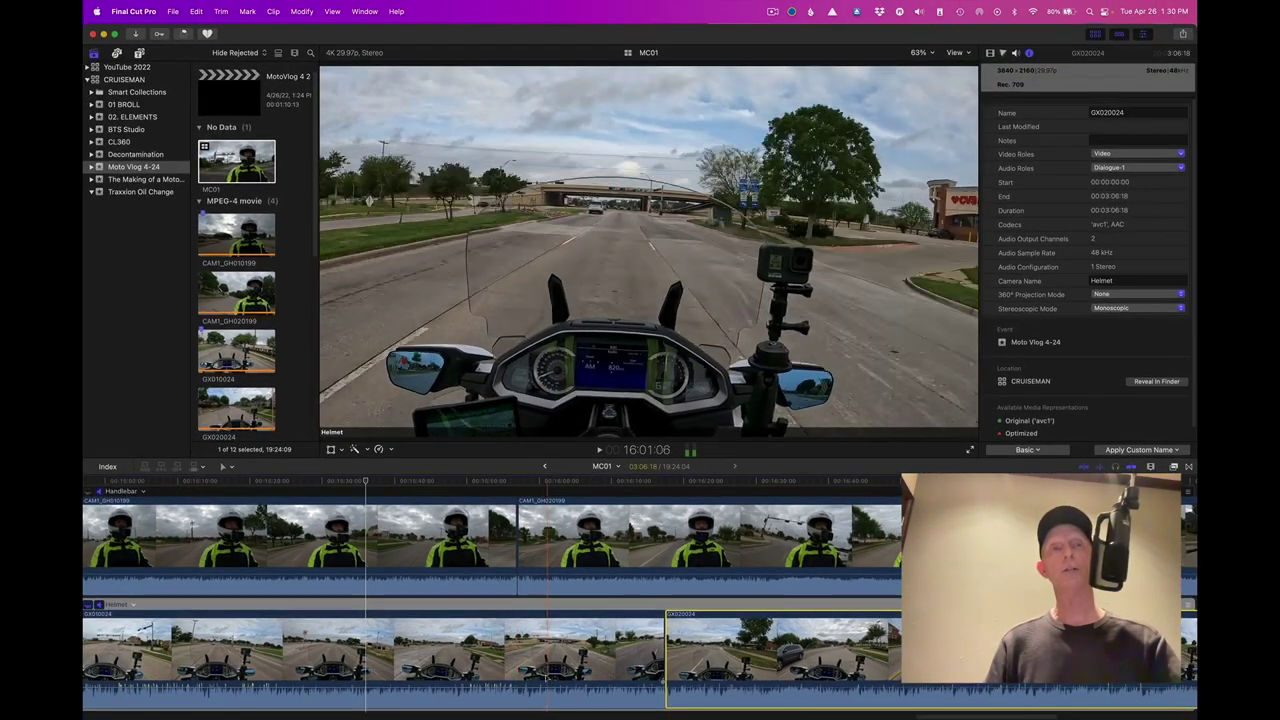
{"action": "left_click", "coordinate": [537, 655]}
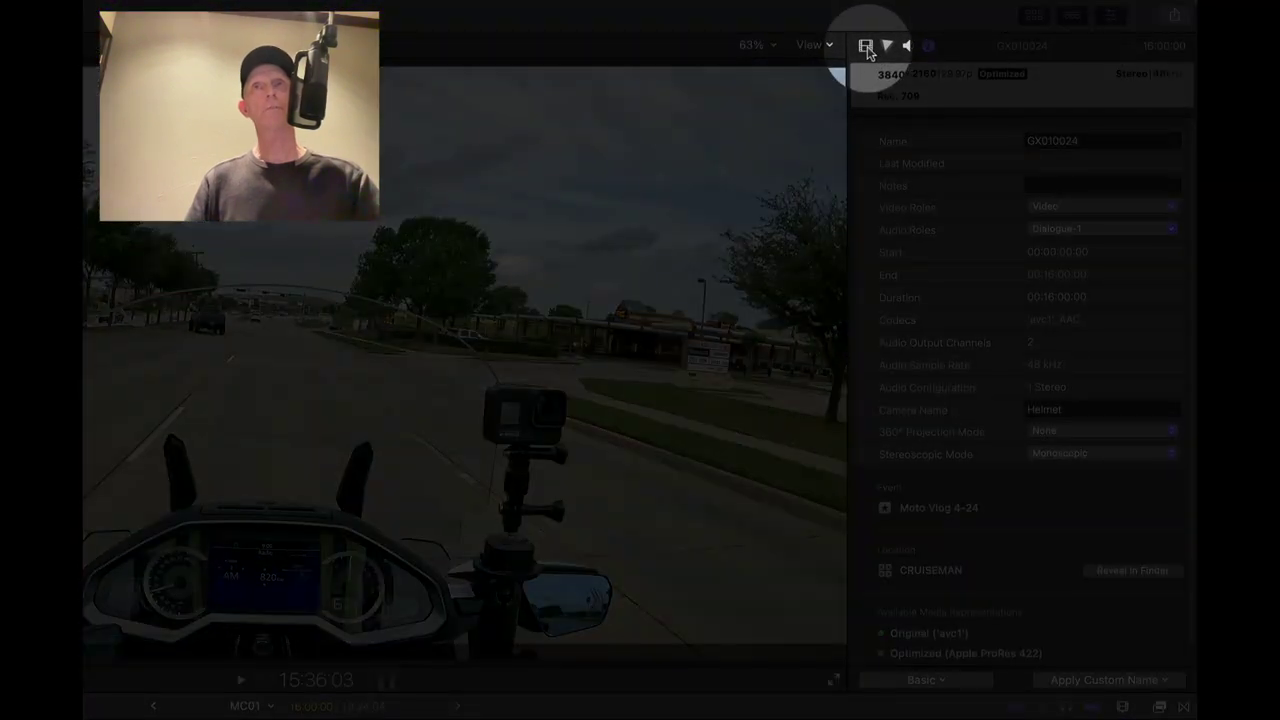
{"action": "left_click", "coordinate": [866, 47]}
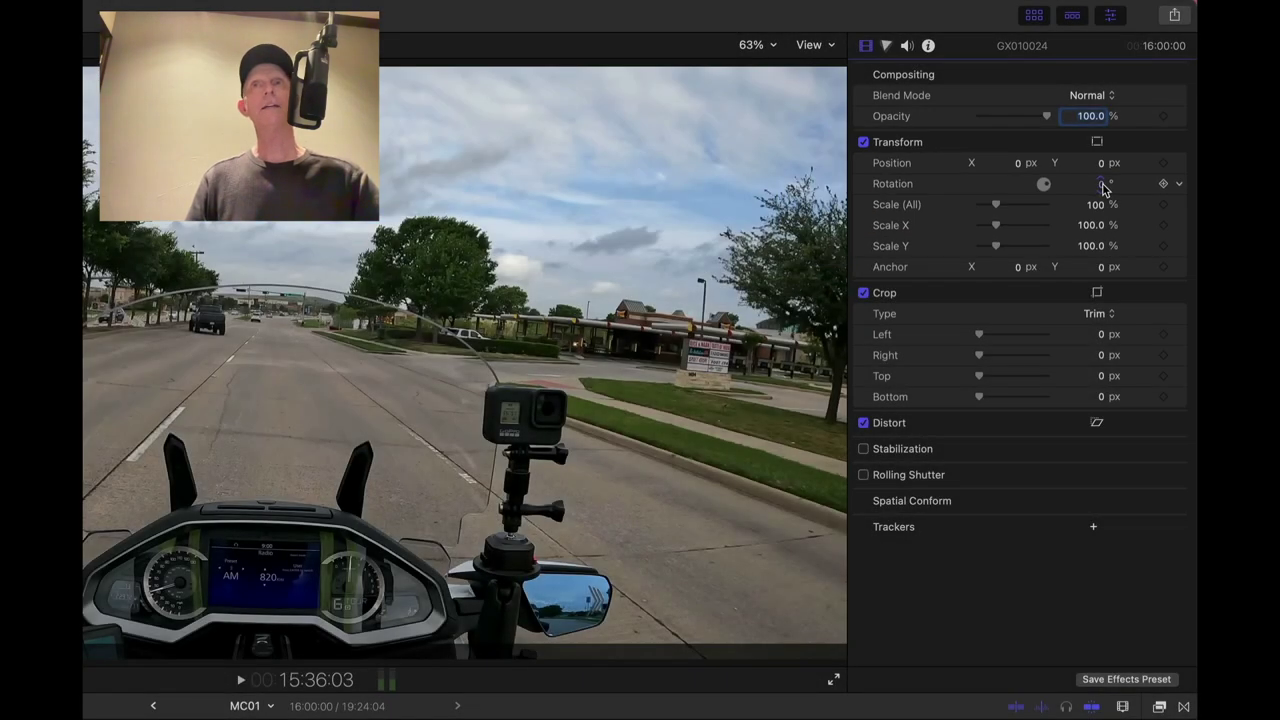
{"action": "left_click_drag", "start_coordinate": [1103, 188], "coordinate": [1043, 185]}
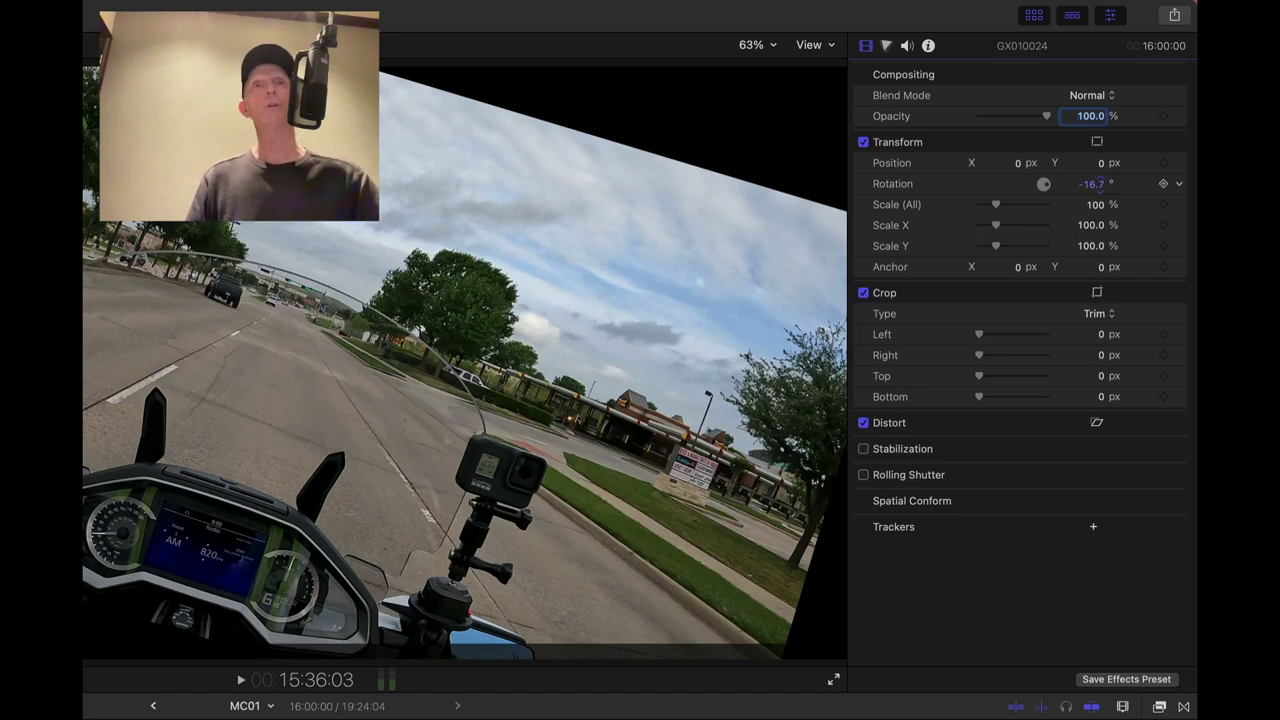
Step: Level the horizon of the Helmet angle clip GX010024 by adjusting its rotation to 3.0°
{"action": "left_click_drag", "start_coordinate": [1099, 183], "coordinate": [1107, 183]}
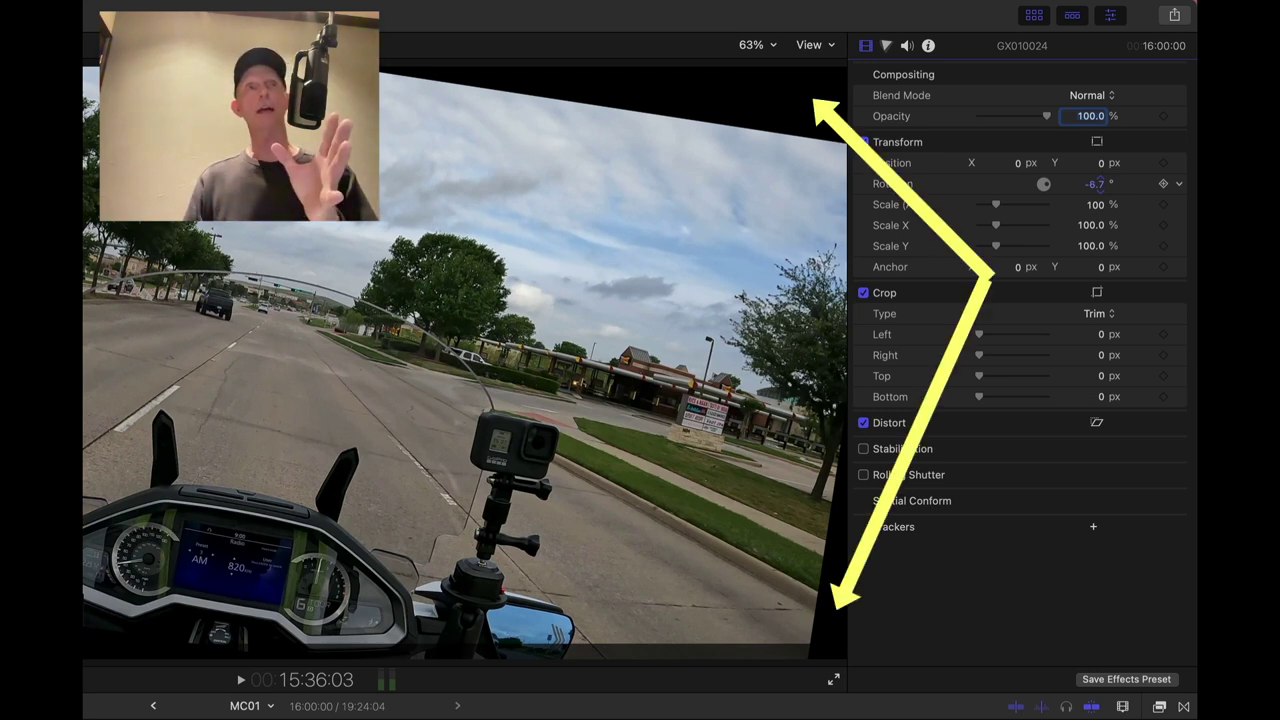
{"action": "left_click_drag", "start_coordinate": [1095, 184], "coordinate": [1095, 188]}
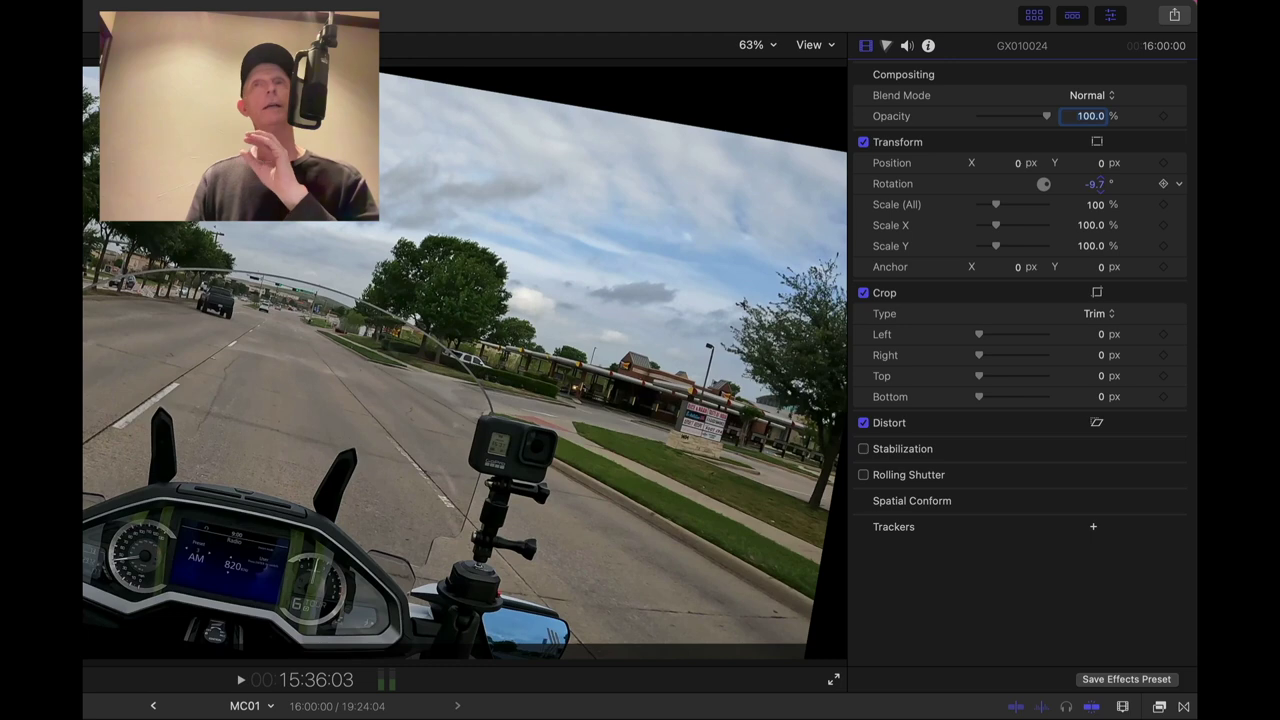
{"action": "left_click_drag", "start_coordinate": [1095, 183], "coordinate": [1130, 183]}
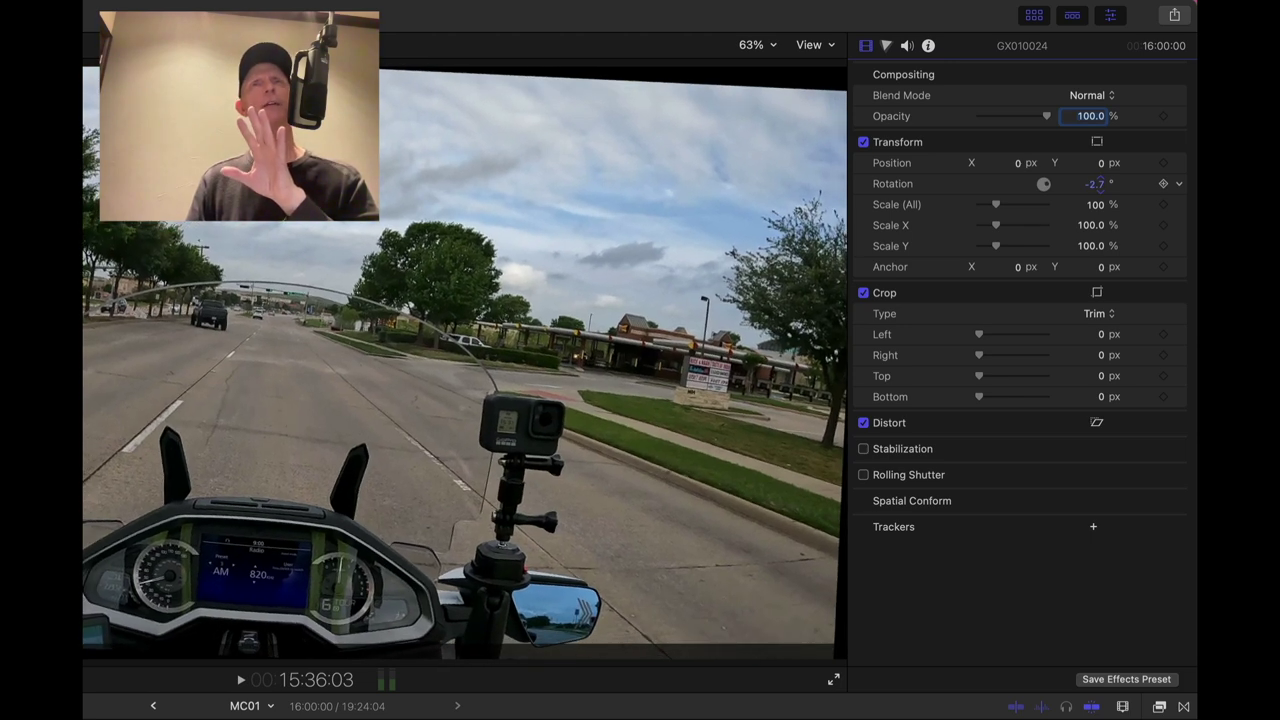
{"action": "left_click_drag", "start_coordinate": [1130, 183], "coordinate": [1140, 183]}
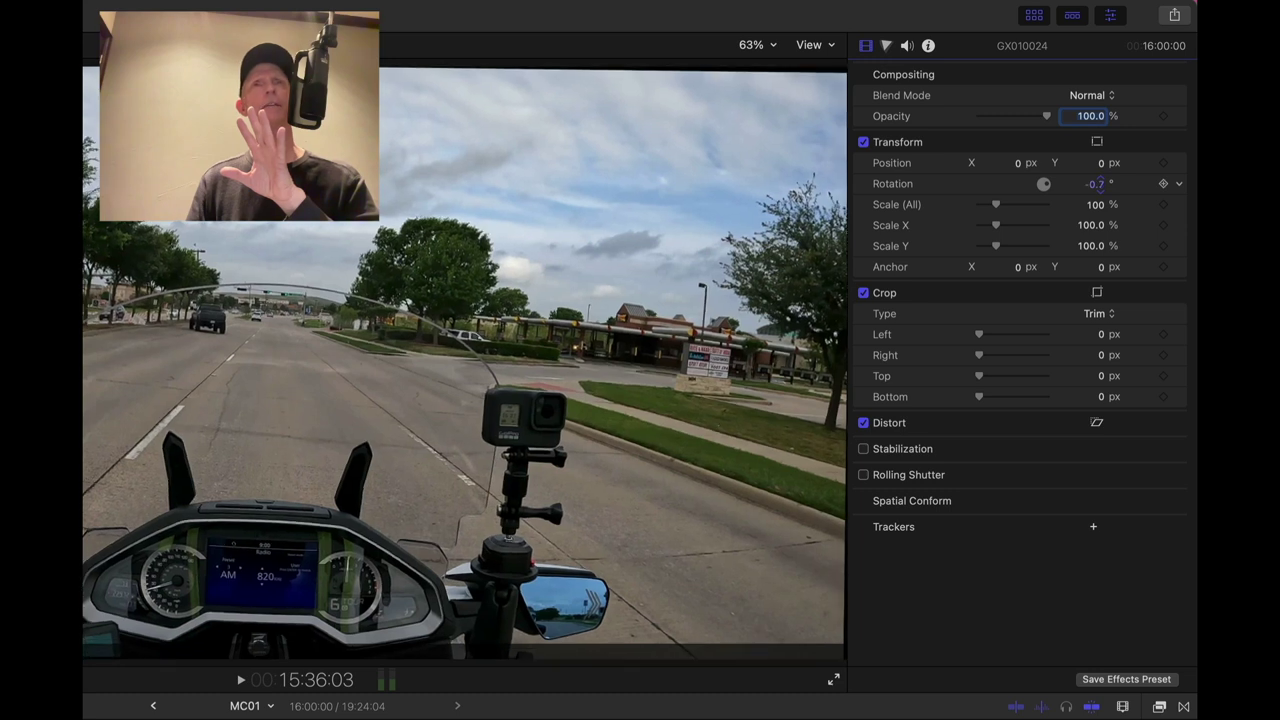
{"action": "mouse_move", "coordinate": [1140, 183]}
{"action": "left_mouse_down"}
{"action": "mouse_move", "coordinate": [1162, 183]}
{"action": "mouse_move", "coordinate": [1150, 183]}
{"action": "left_mouse_up"}
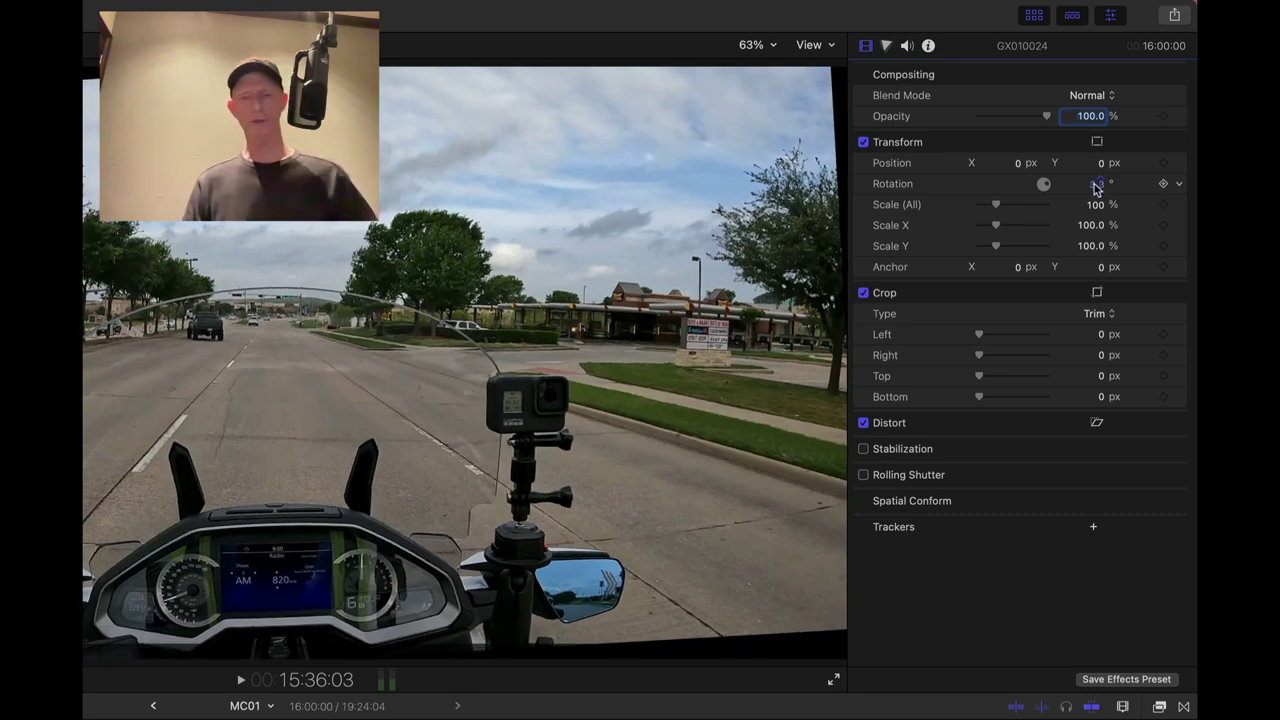
{"action": "left_click", "coordinate": [1097, 184]}
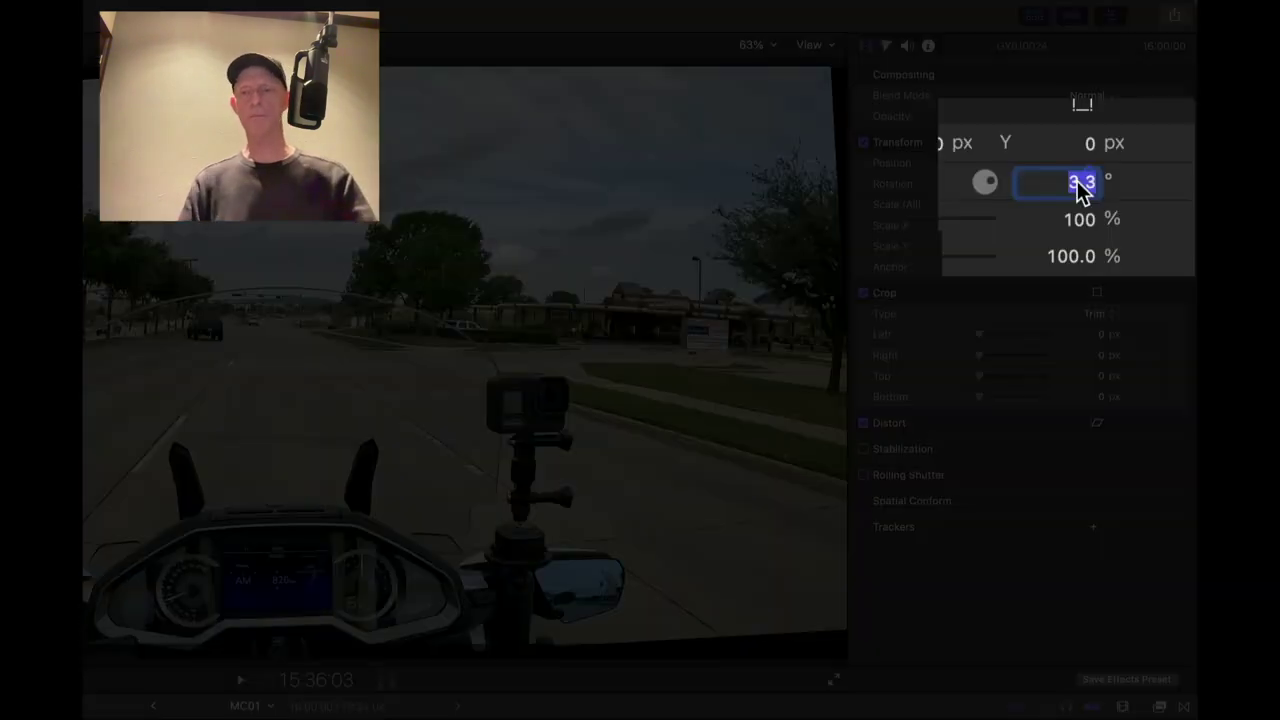
{"action": "type", "text": "3"}
{"action": "key", "text": "Return"}
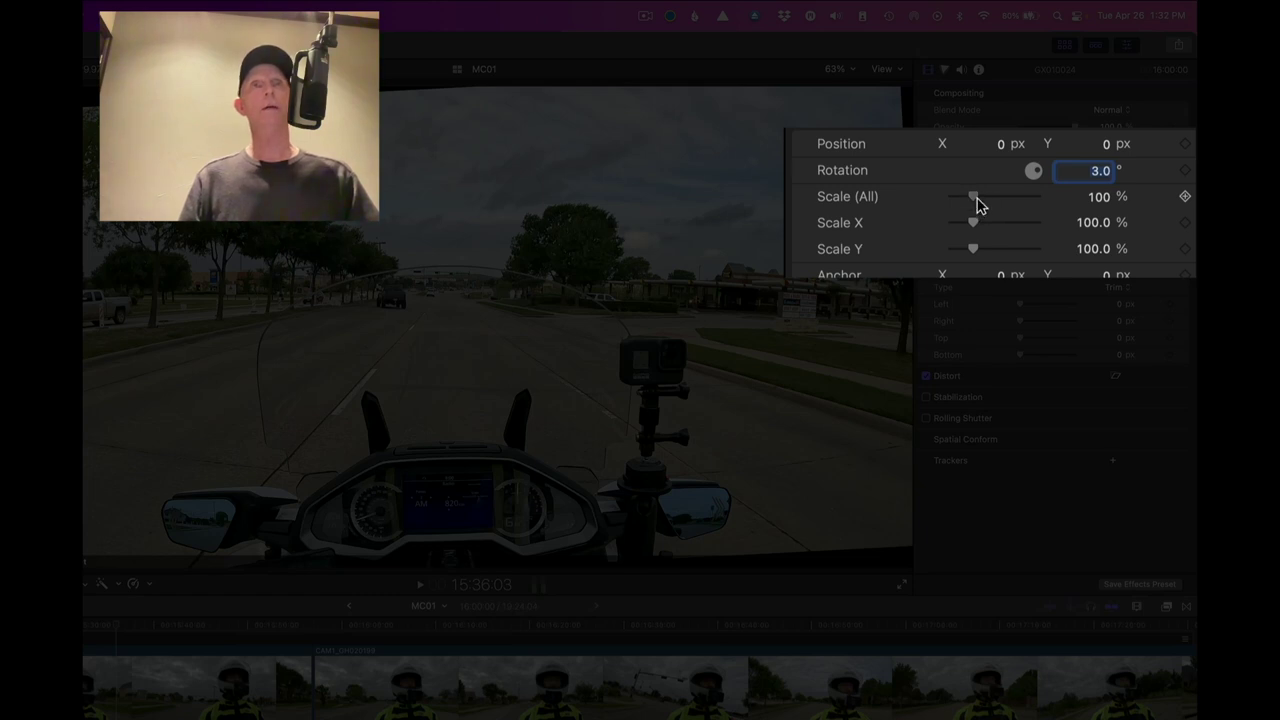
Step: Enlarge GX010024 to cover the black corners, reducing the overall scale from 113% in 1% steps to 109%
{"action": "left_click_drag", "start_coordinate": [977, 204], "coordinate": [1037, 201]}
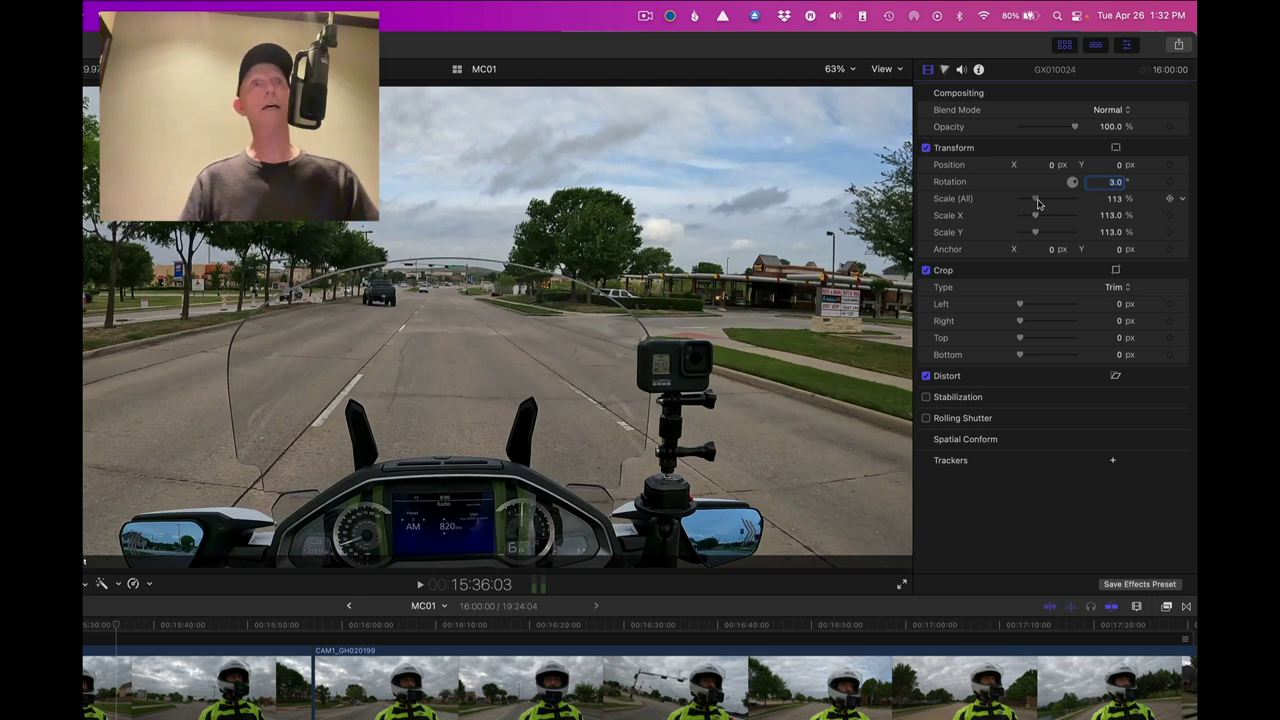
{"action": "left_click", "coordinate": [1116, 198]}
{"action": "type", "text": "11"}
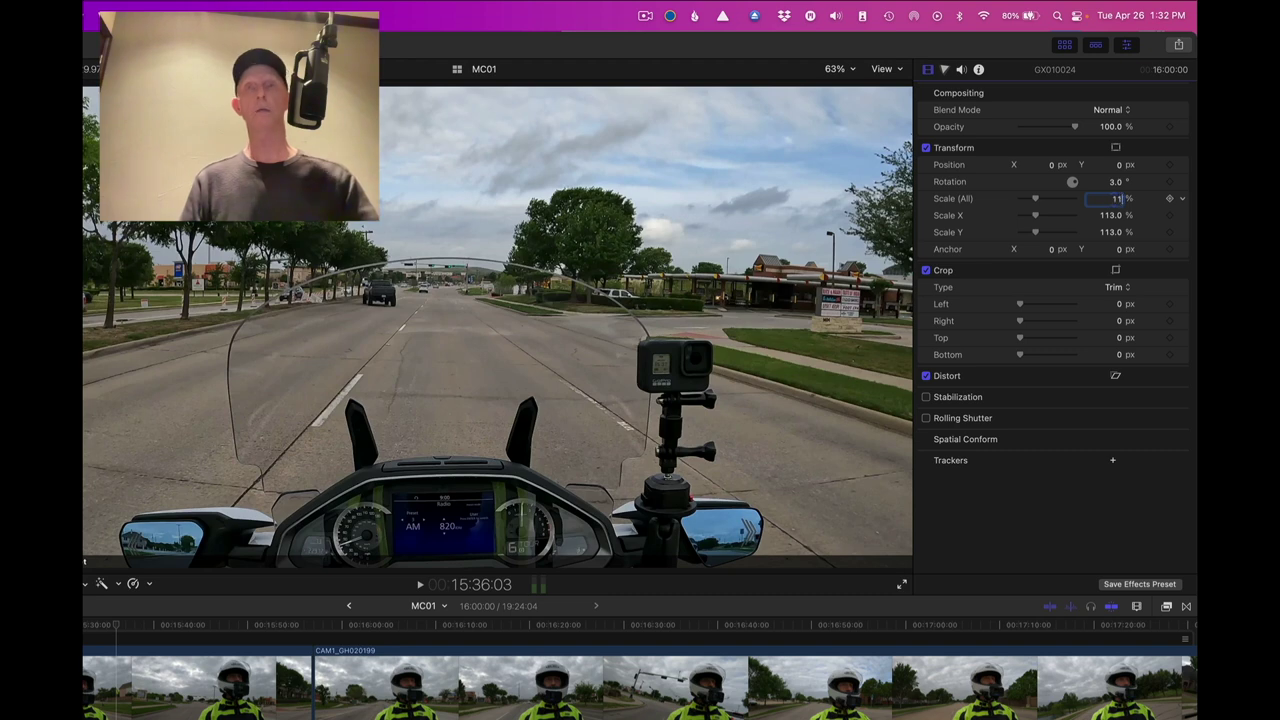
{"action": "type", "text": "2"}
{"action": "key", "text": "Return"}
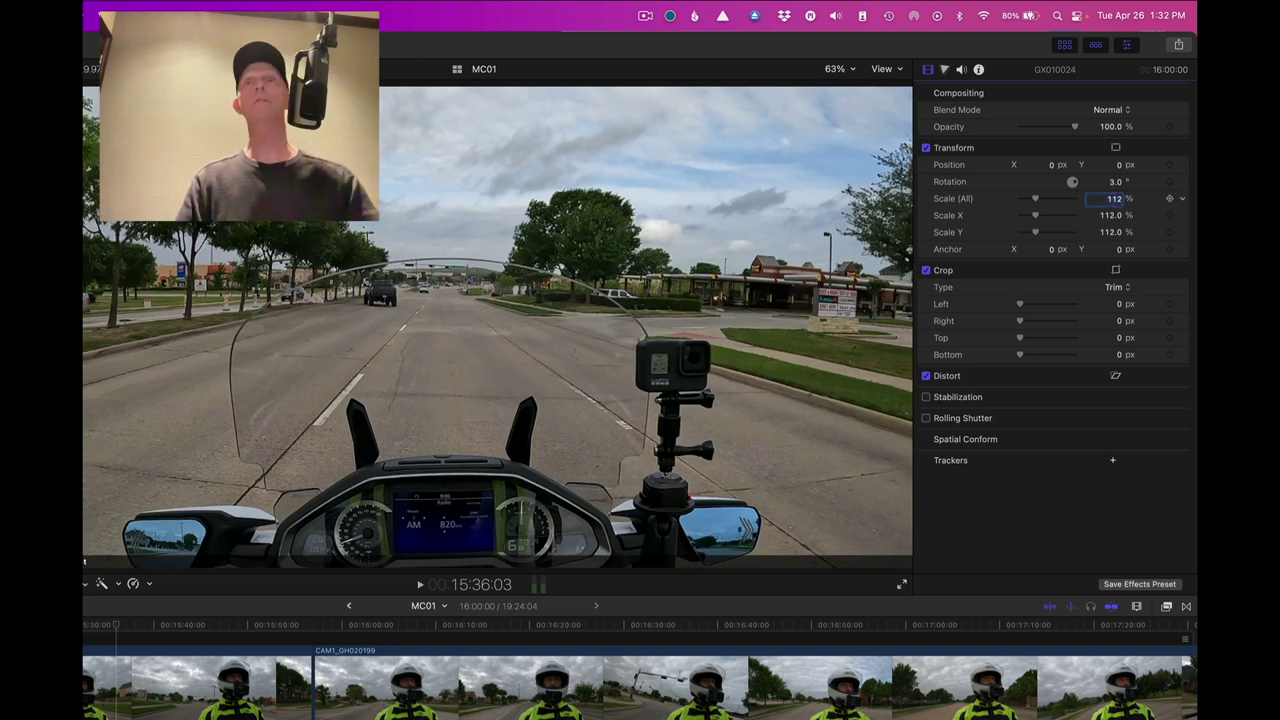
{"action": "double_click", "coordinate": [1112, 198]}
{"action": "type", "text": "1"}
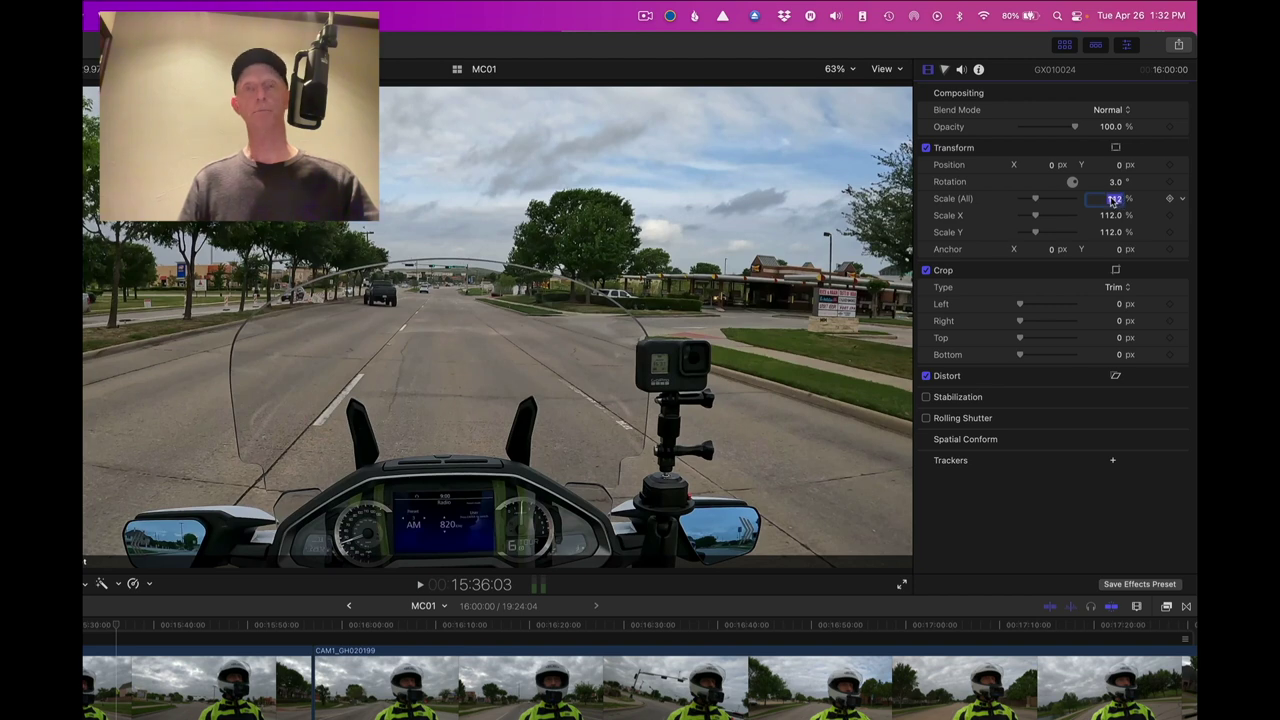
{"action": "key", "text": "Return"}
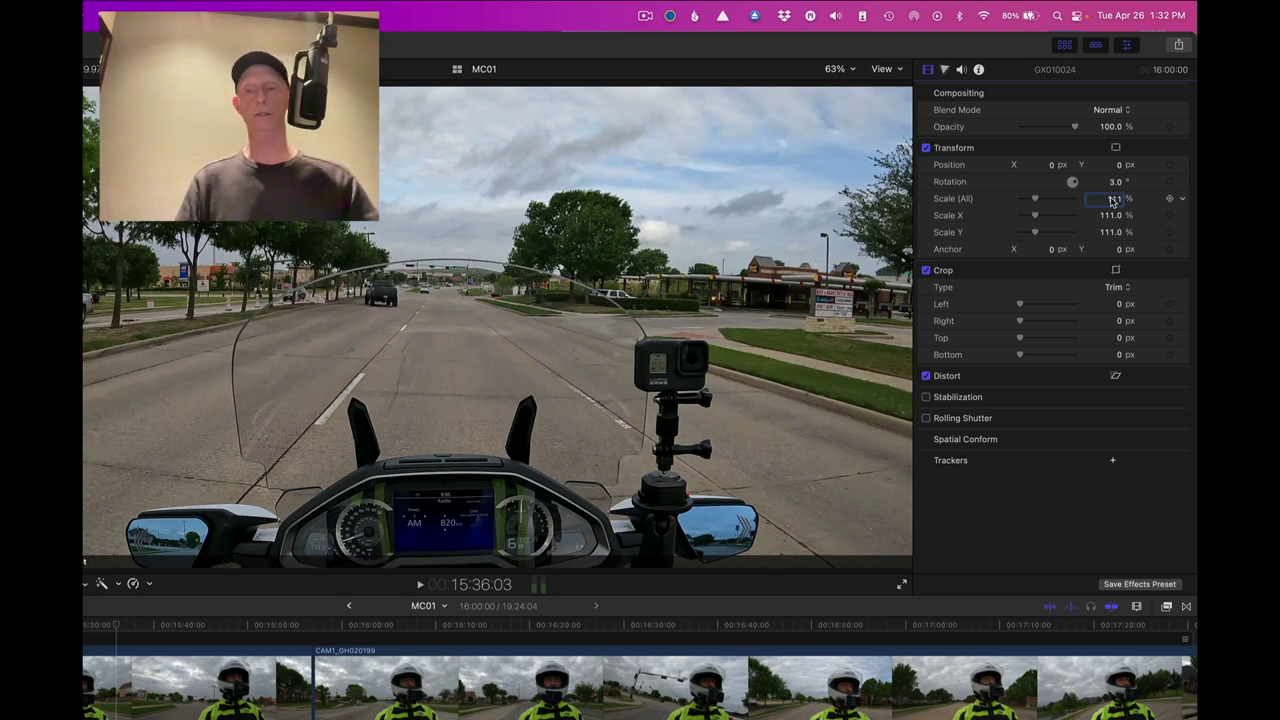
{"action": "type", "text": "110"}
{"action": "key", "text": "Return"}
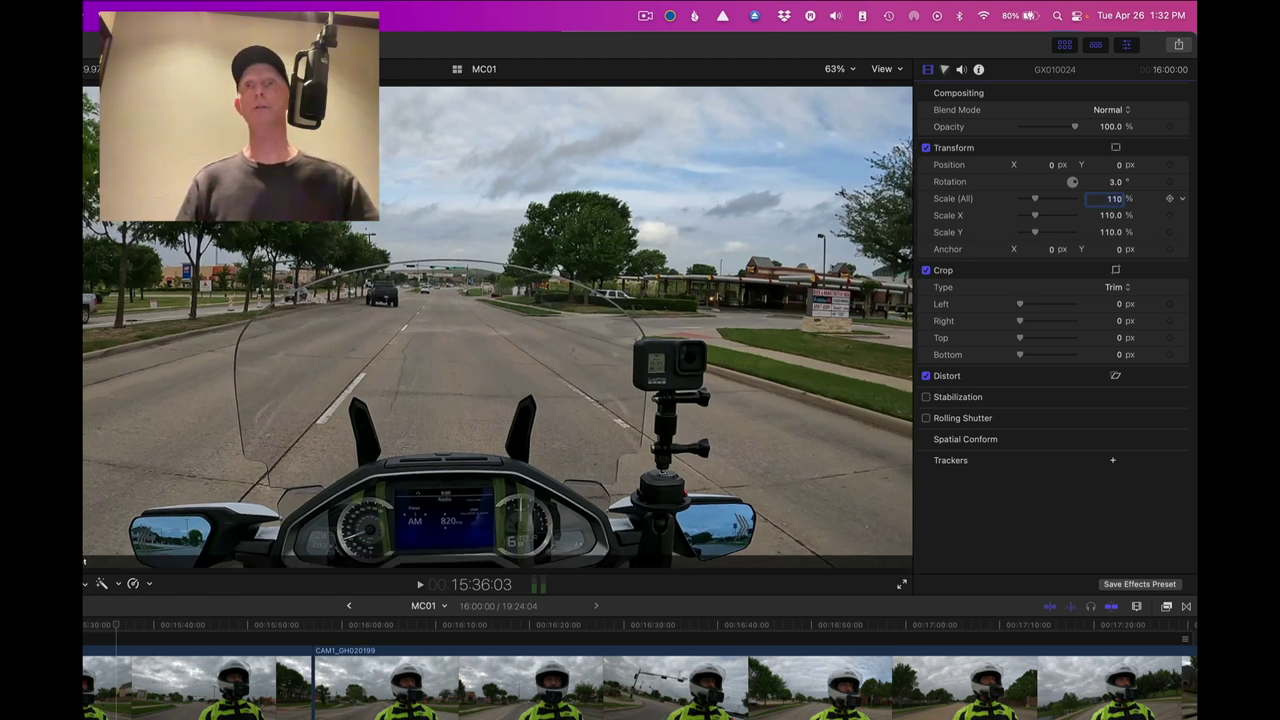
{"action": "type", "text": "0"}
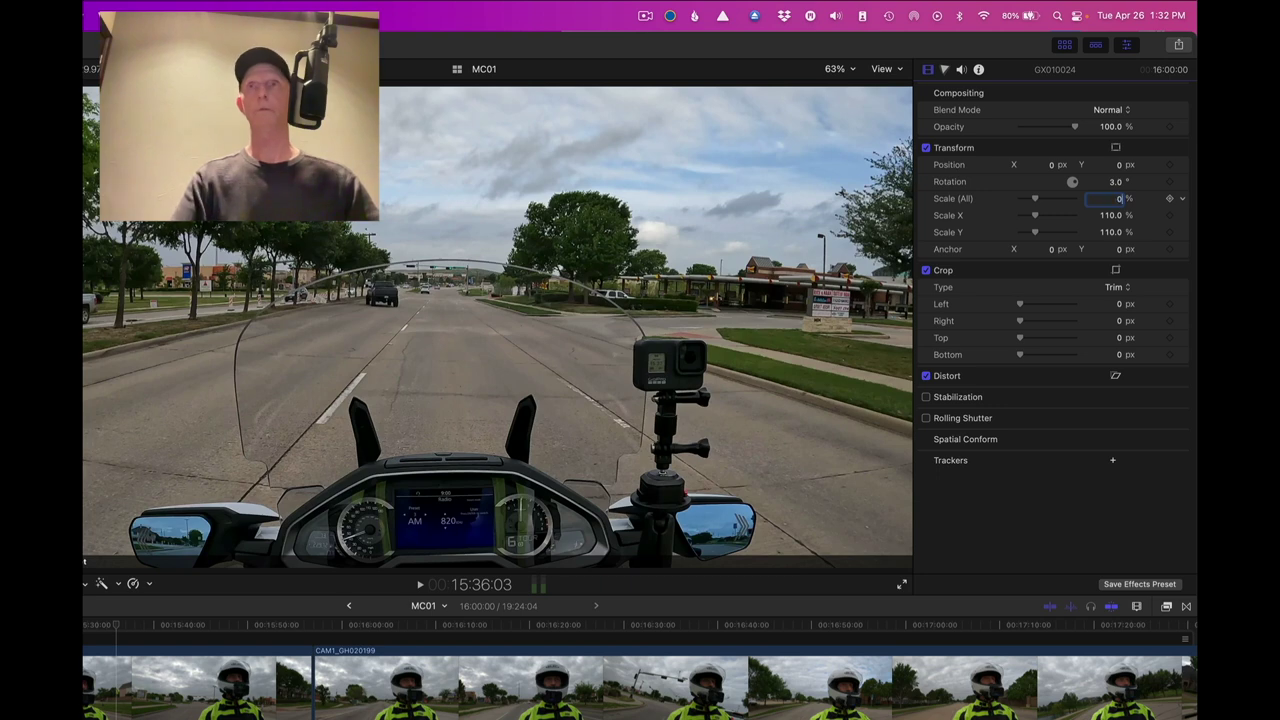
{"action": "type", "text": "109"}
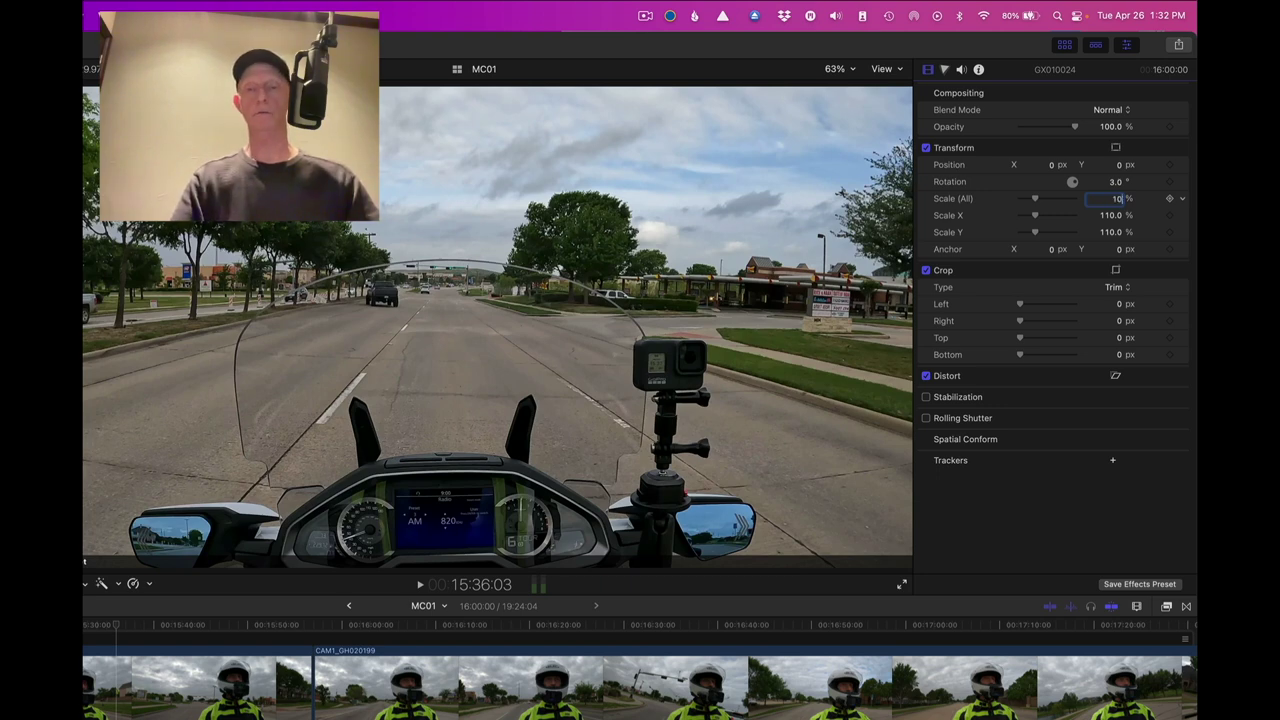
{"action": "key", "text": "Return"}
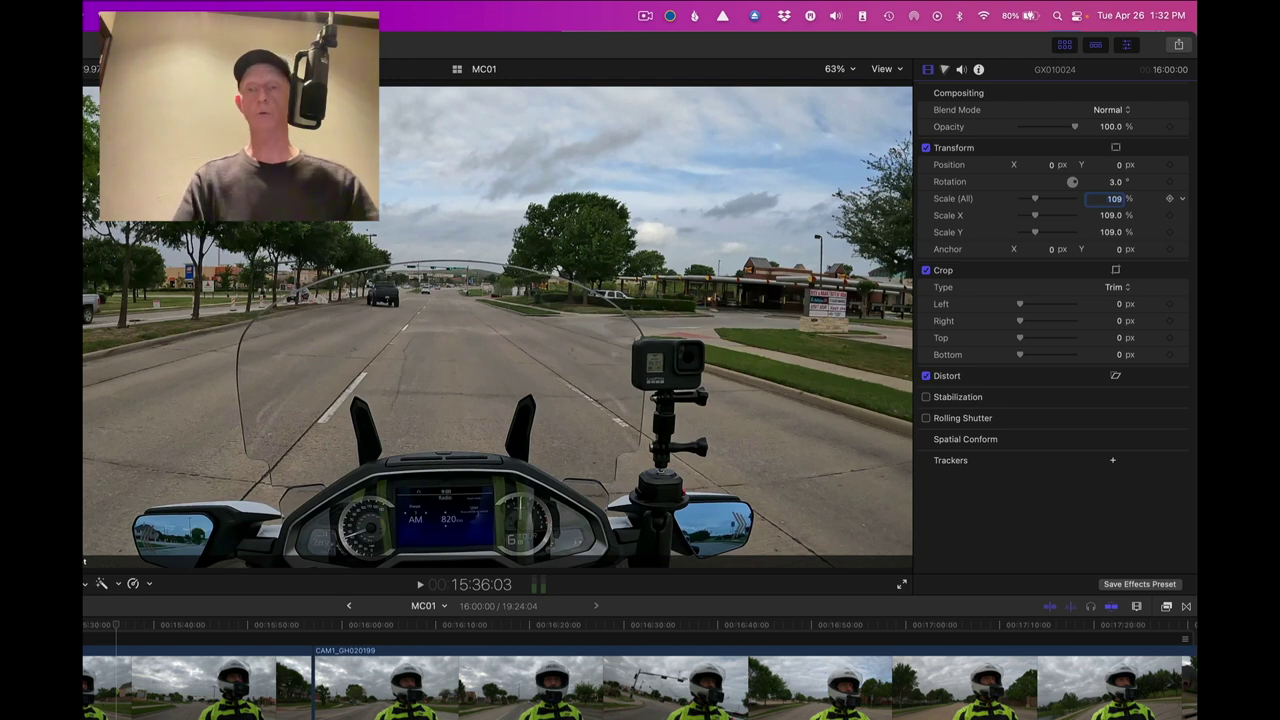
Step: Try an overall scale of 107% on GX010024 and set it back to 109%
{"action": "type", "text": "7"}
{"action": "key", "text": "Return"}
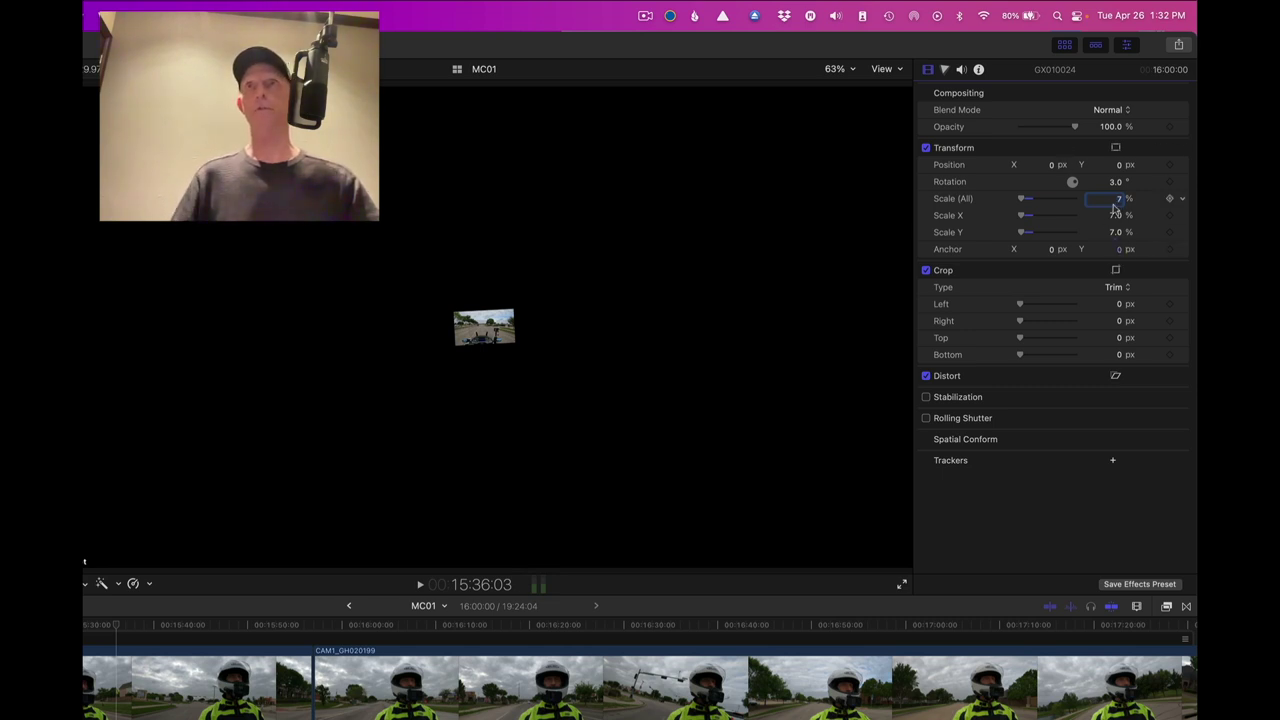
{"action": "type", "text": "107"}
{"action": "key", "text": "Return"}
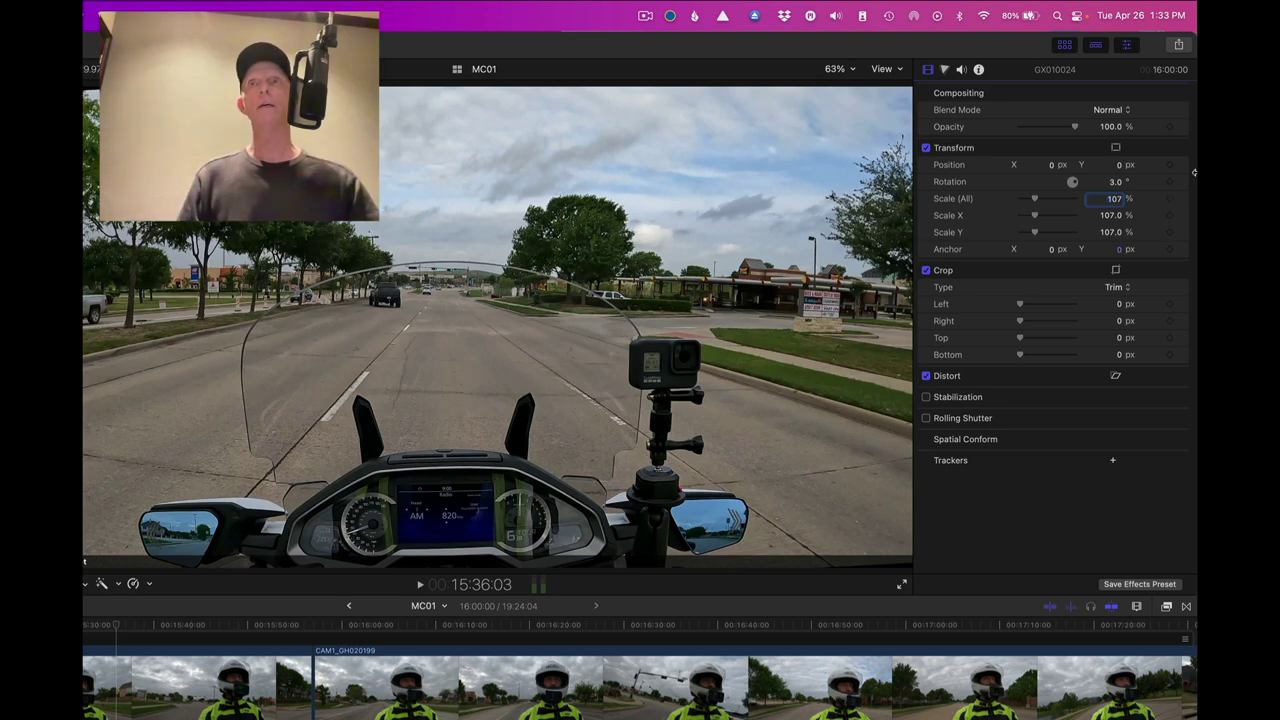
{"action": "double_click", "coordinate": [1108, 200]}
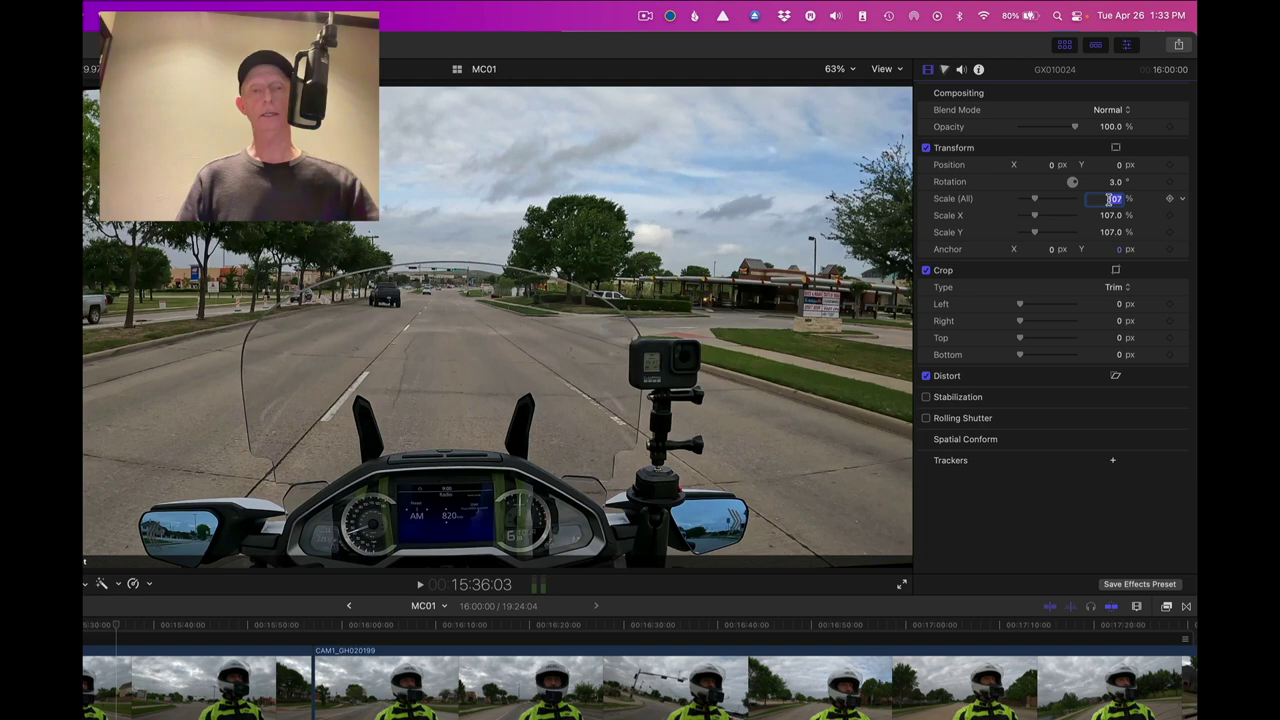
{"action": "type", "text": "109"}
{"action": "key", "text": "Return"}
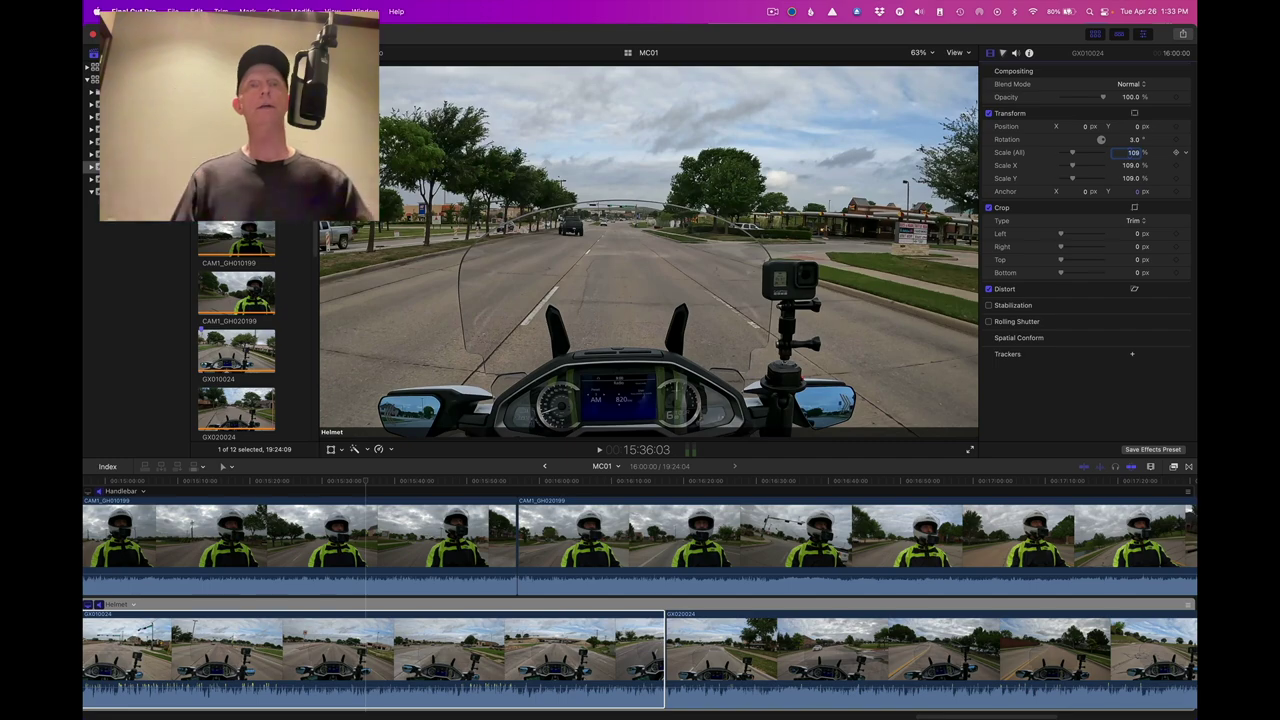
Step: Give the second Helmet clip GX020024 a rotation of 3.0° and an overall scale of 109%
{"action": "left_click", "coordinate": [629, 660]}
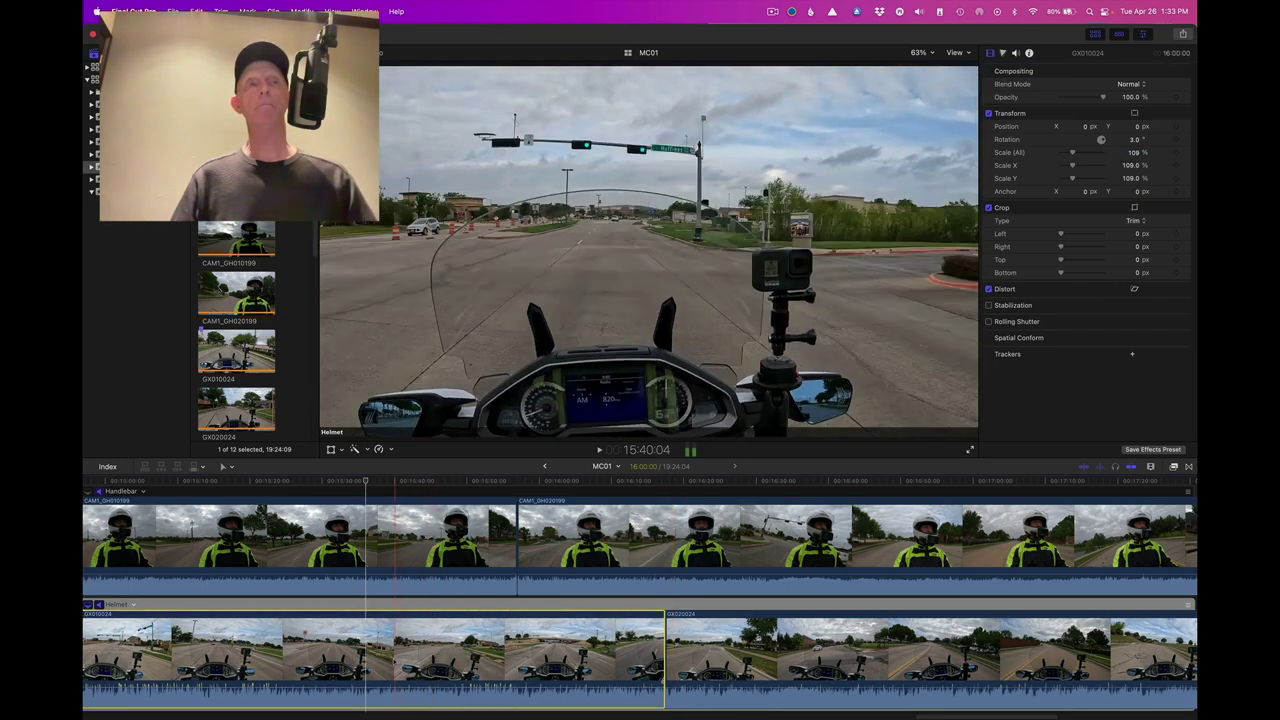
{"action": "left_click", "coordinate": [367, 640]}
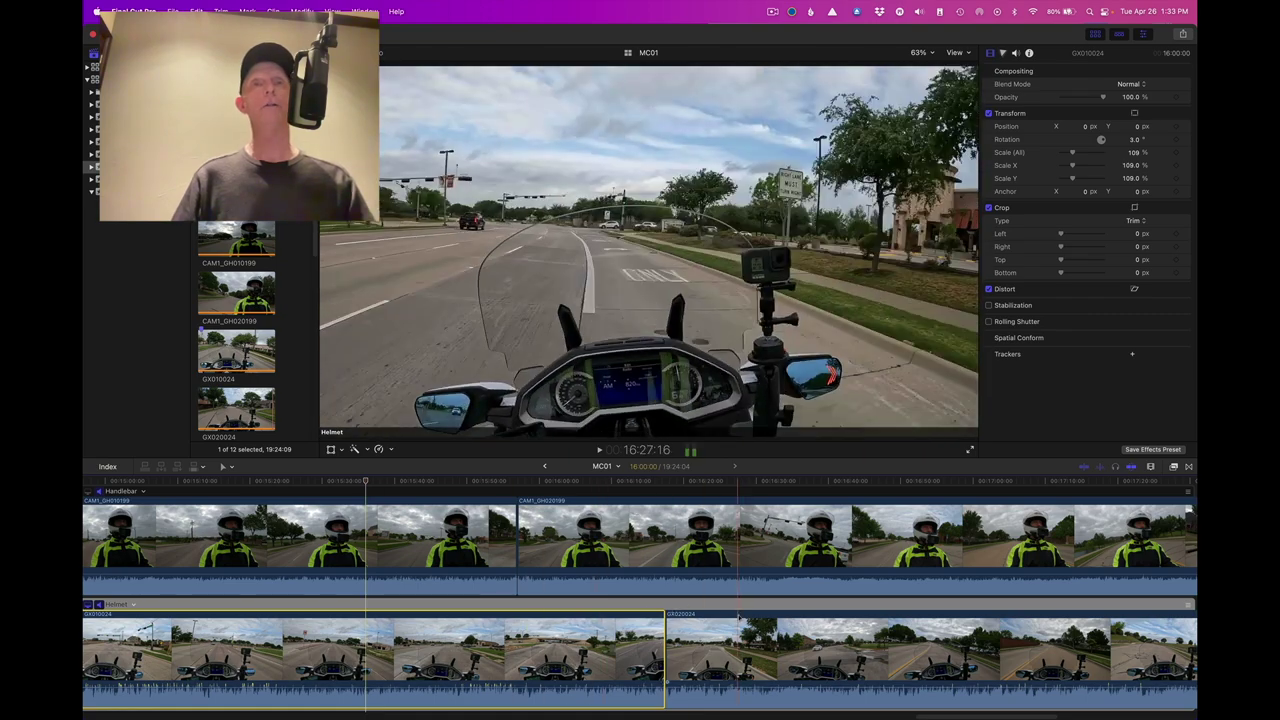
{"action": "left_click", "coordinate": [749, 650]}
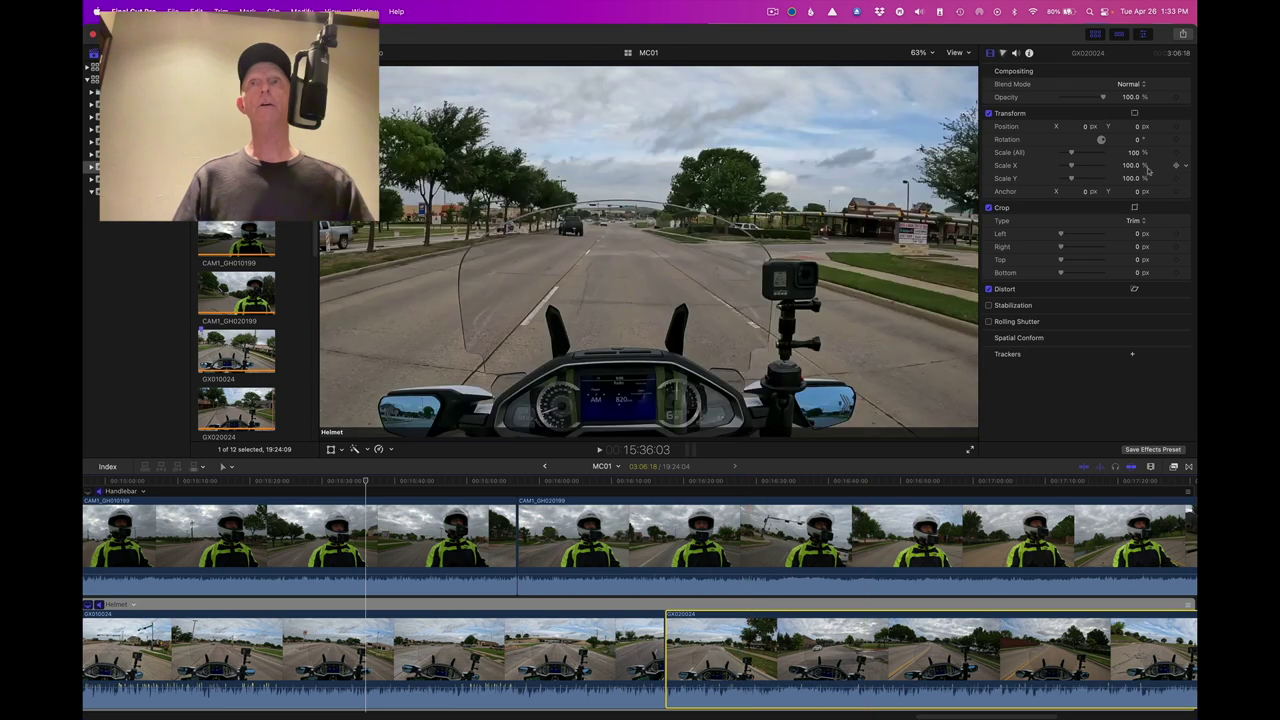
{"action": "left_click", "coordinate": [1137, 140]}
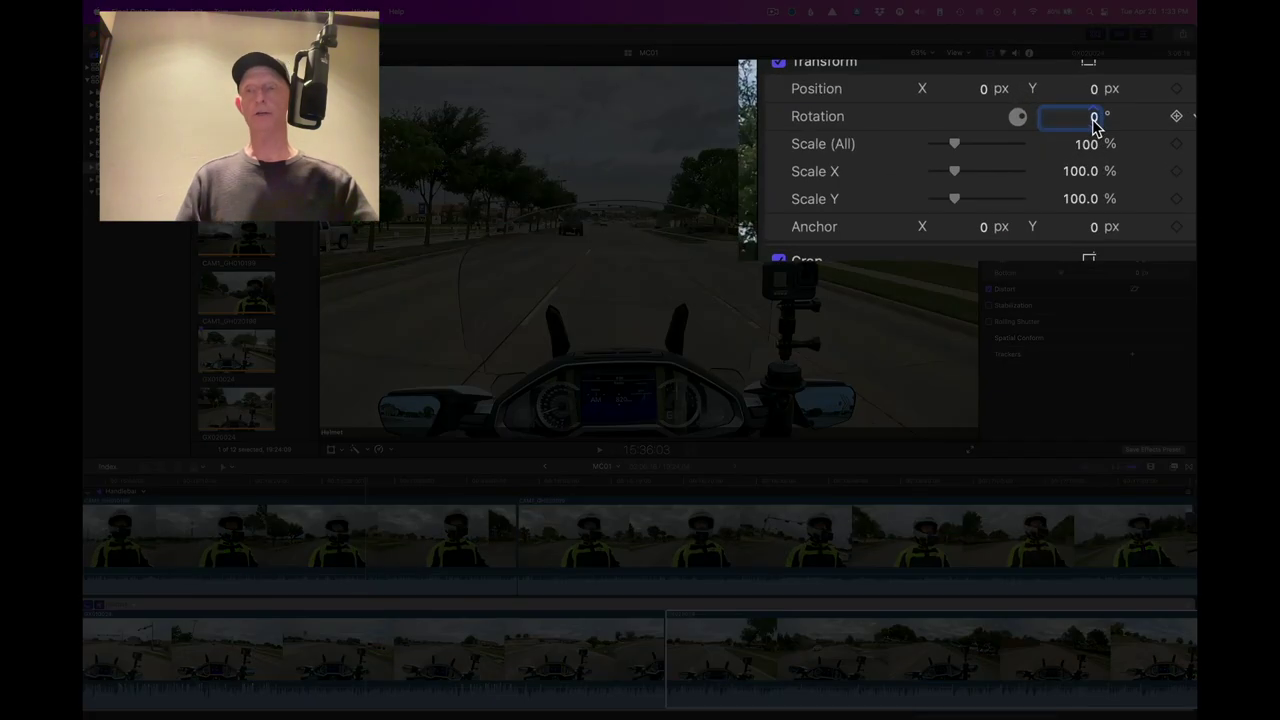
{"action": "type", "text": "3."}
{"action": "left_click", "coordinate": [1090, 148]}
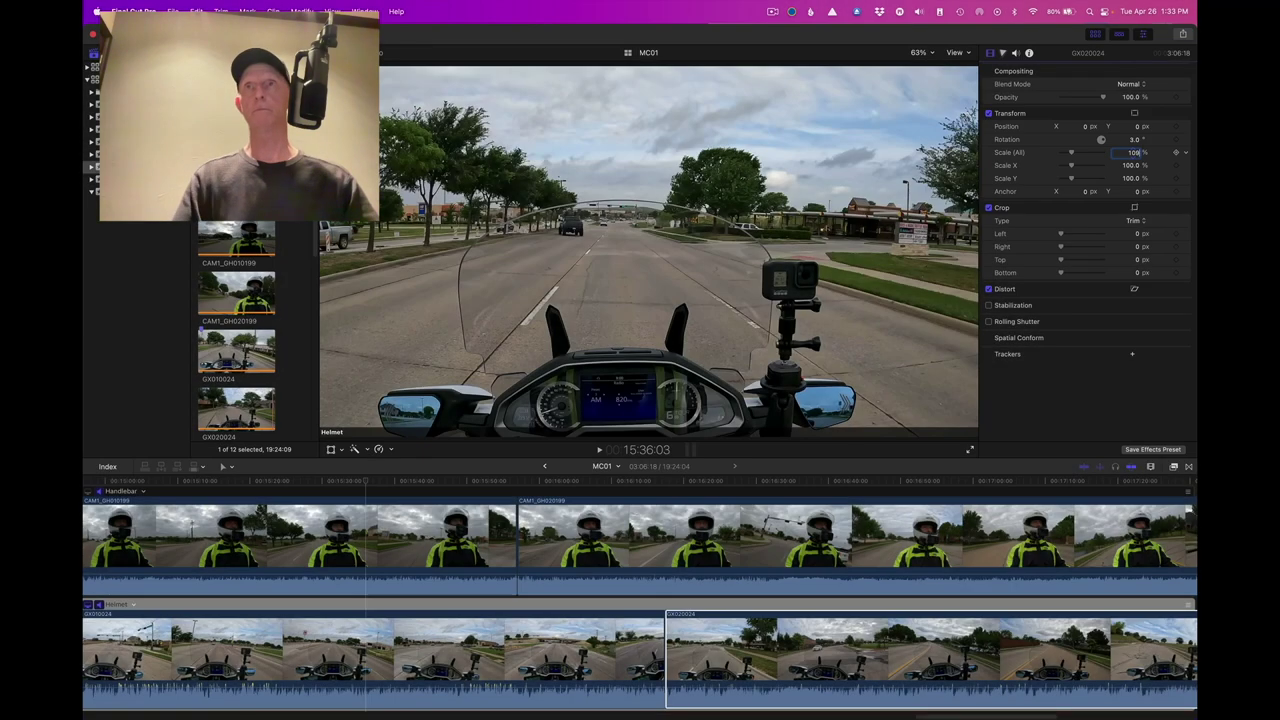
{"action": "key", "text": "Return"}
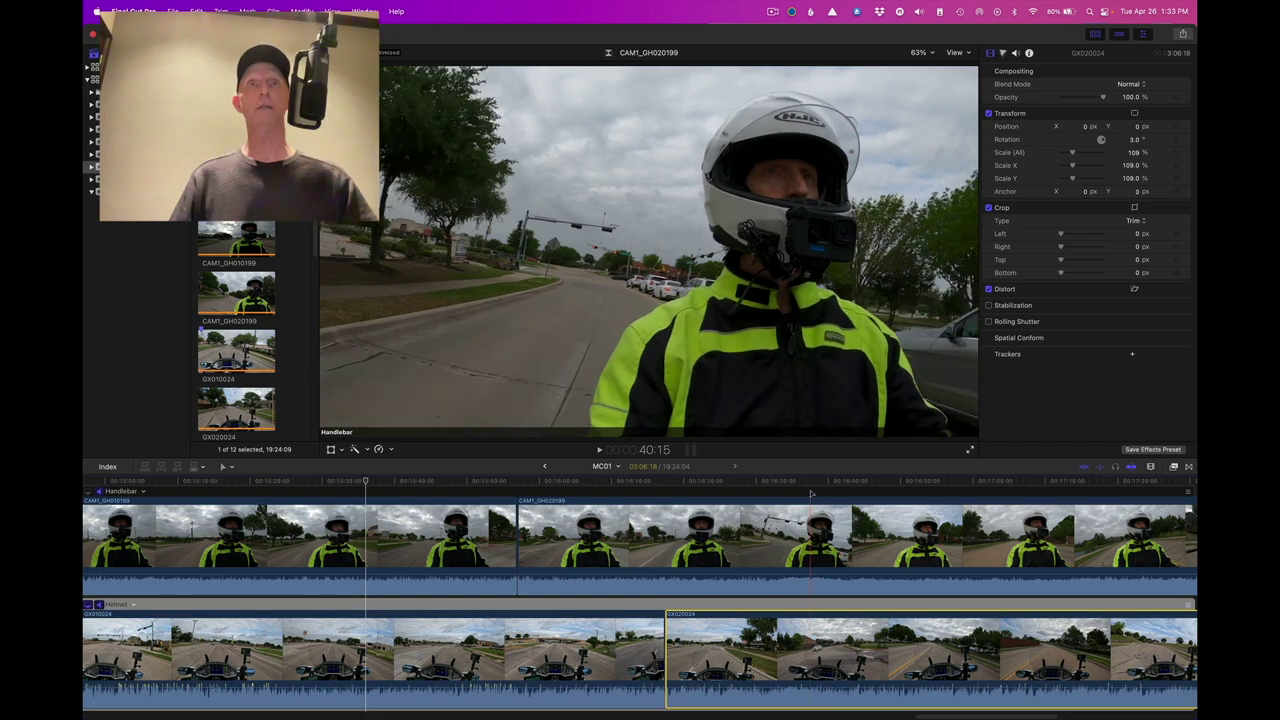
Step: Play GX020024 in the Helmet angle from about 16:29 to check its levelled and enlarged framing
{"action": "left_click", "coordinate": [810, 492]}
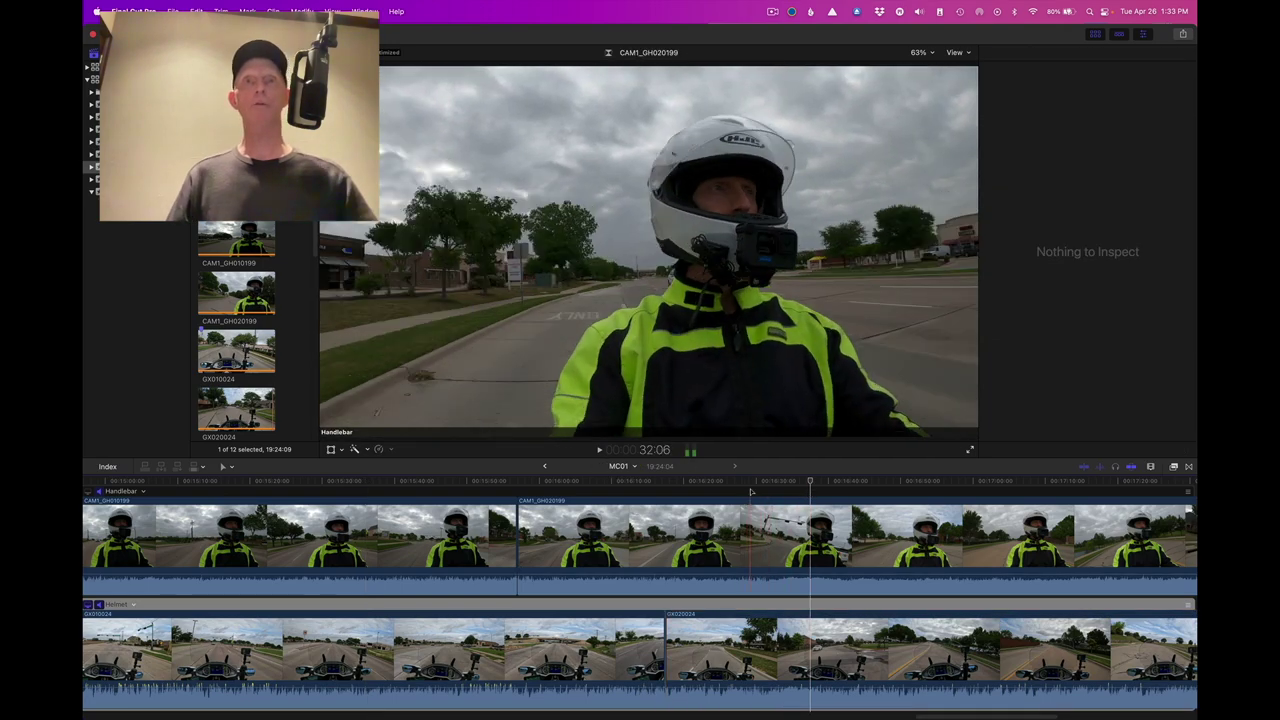
{"action": "left_click", "coordinate": [752, 650]}
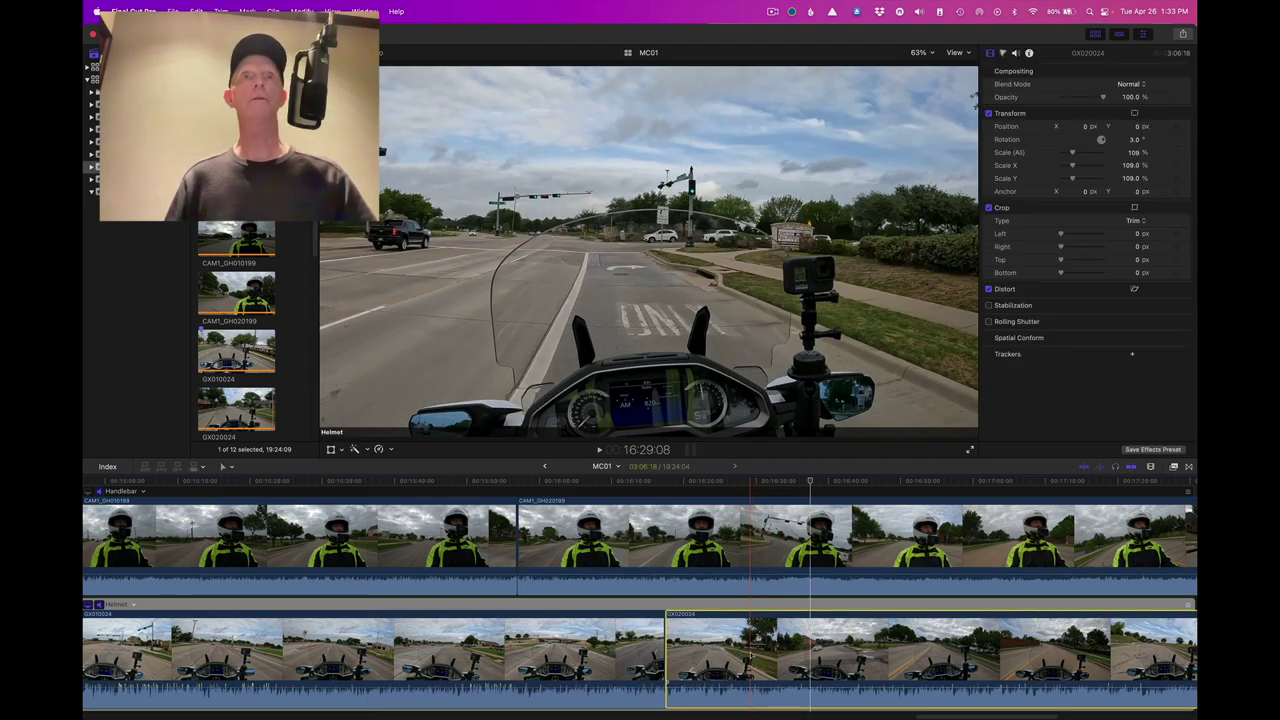
{"action": "key", "text": "space"}
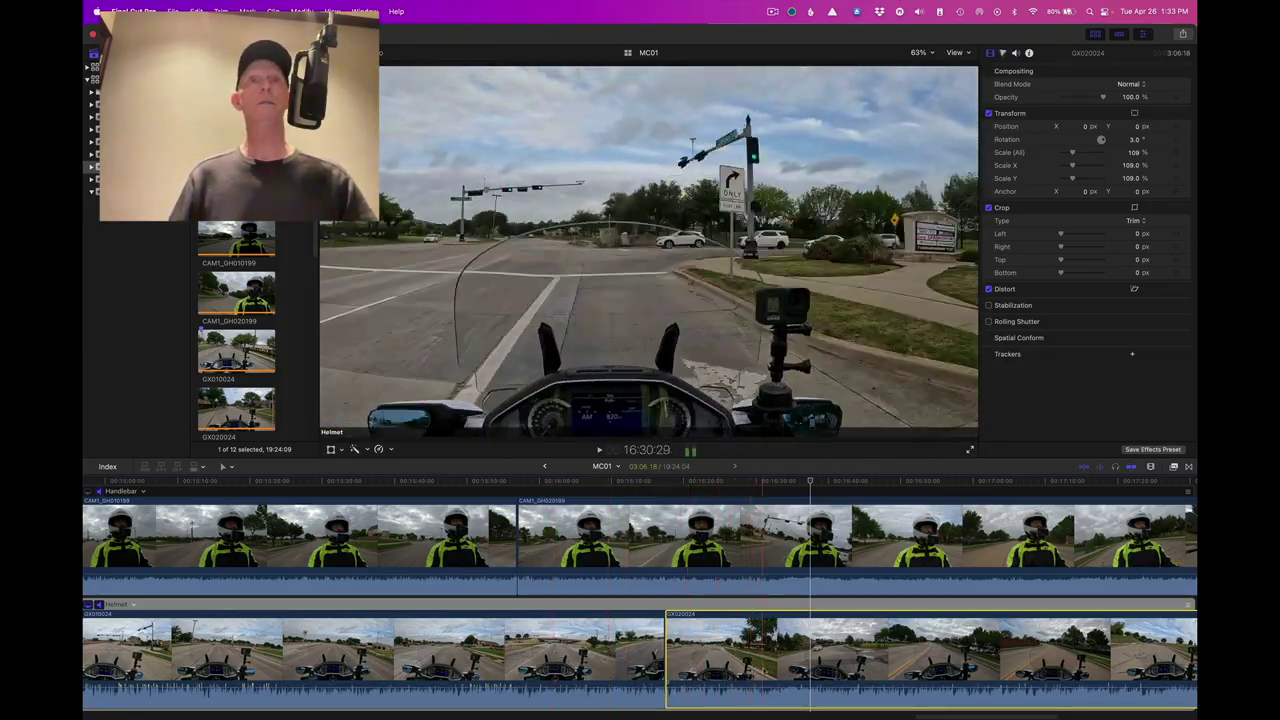
{"action": "key", "text": "space"}
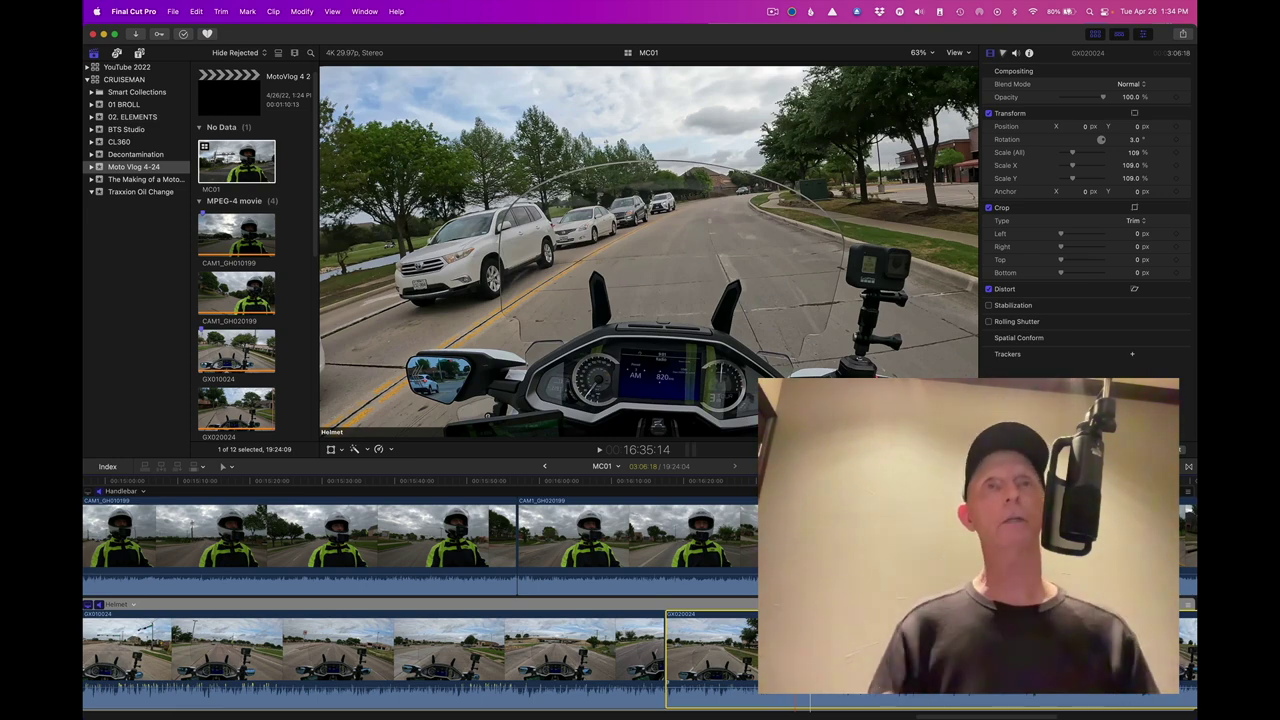
{"action": "key", "text": "space"}
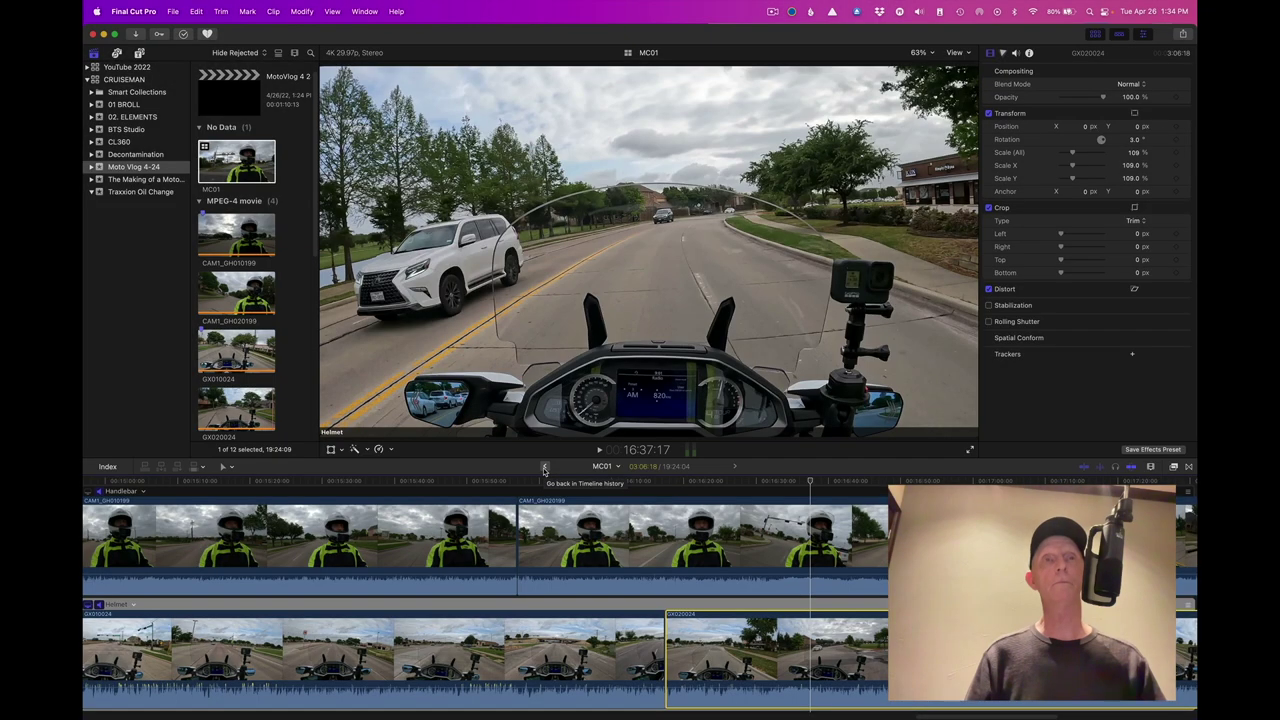
Step: Return to the MotoVlog 4 24 project and insert the multicam clip MC01 between the two Blue Texas music clips
{"action": "left_click", "coordinate": [545, 470]}
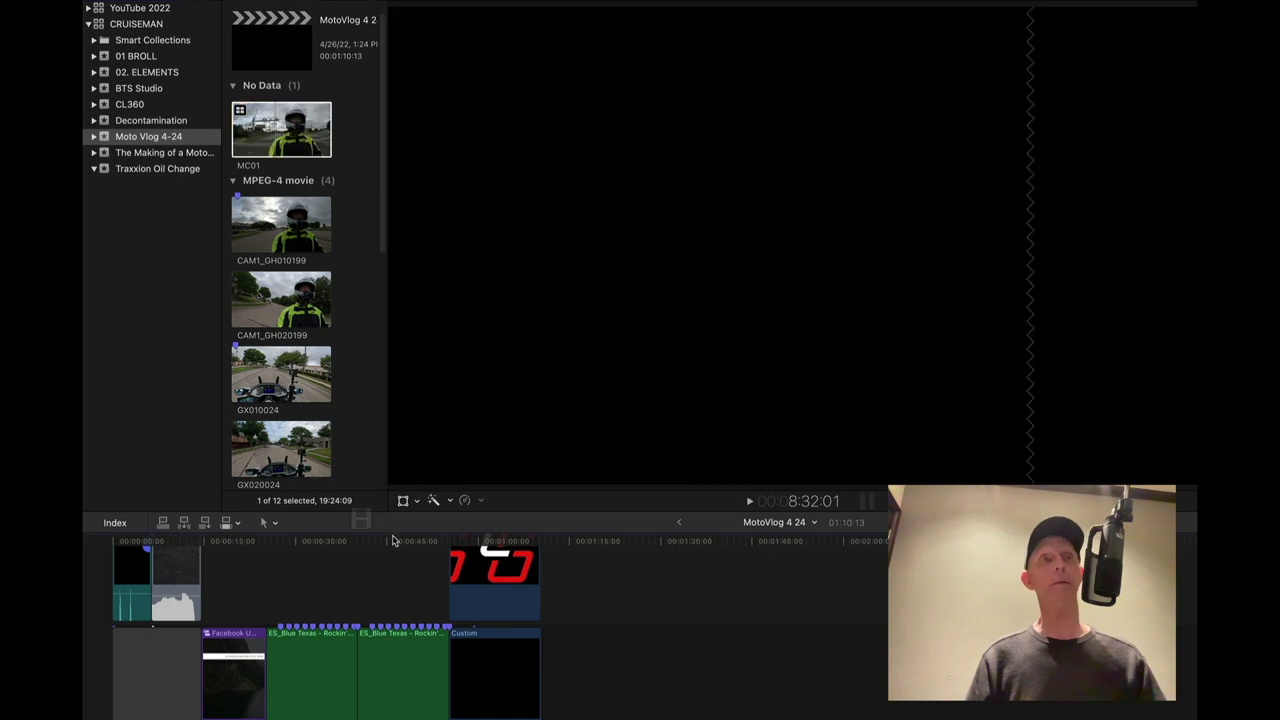
{"action": "left_click_drag", "start_coordinate": [393, 541], "coordinate": [330, 550]}
{"action": "left_click_drag", "start_coordinate": [331, 553], "coordinate": [354, 678]}
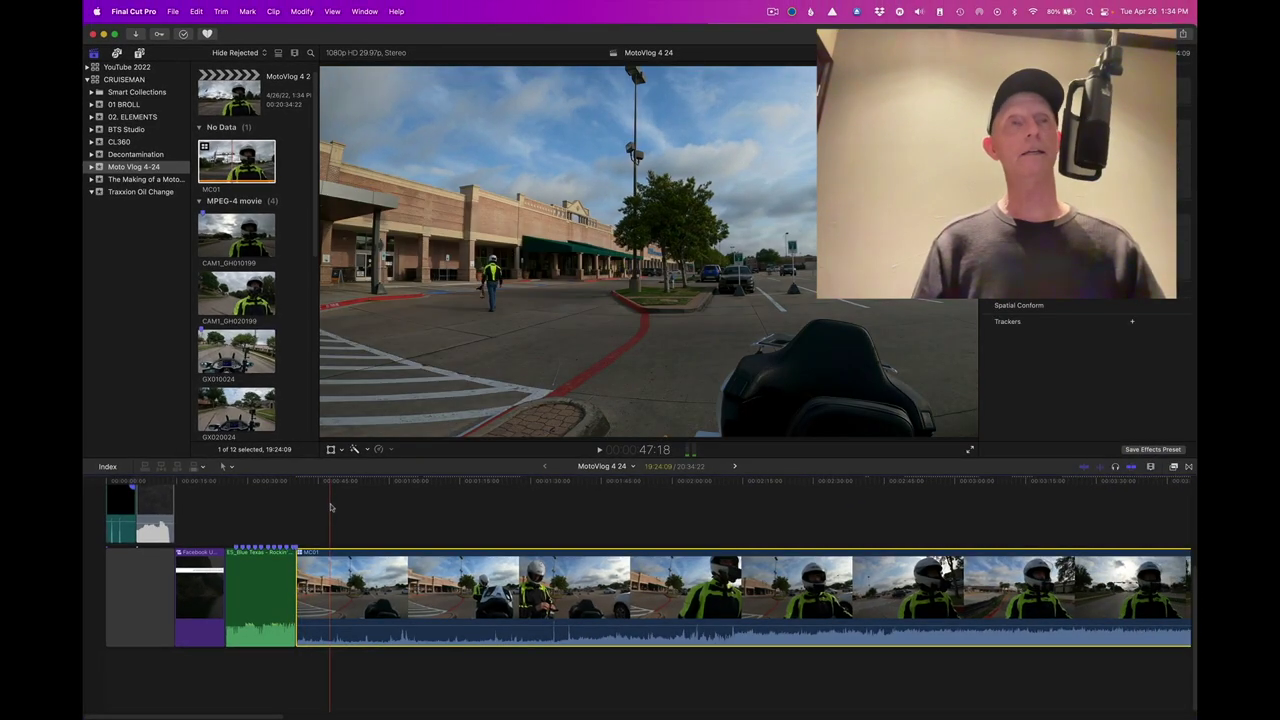
Step: Review the full MotoVlog 4 24 timeline with MC01 in place, from its opening elements to about 1:51
{"action": "left_click", "coordinate": [331, 507]}
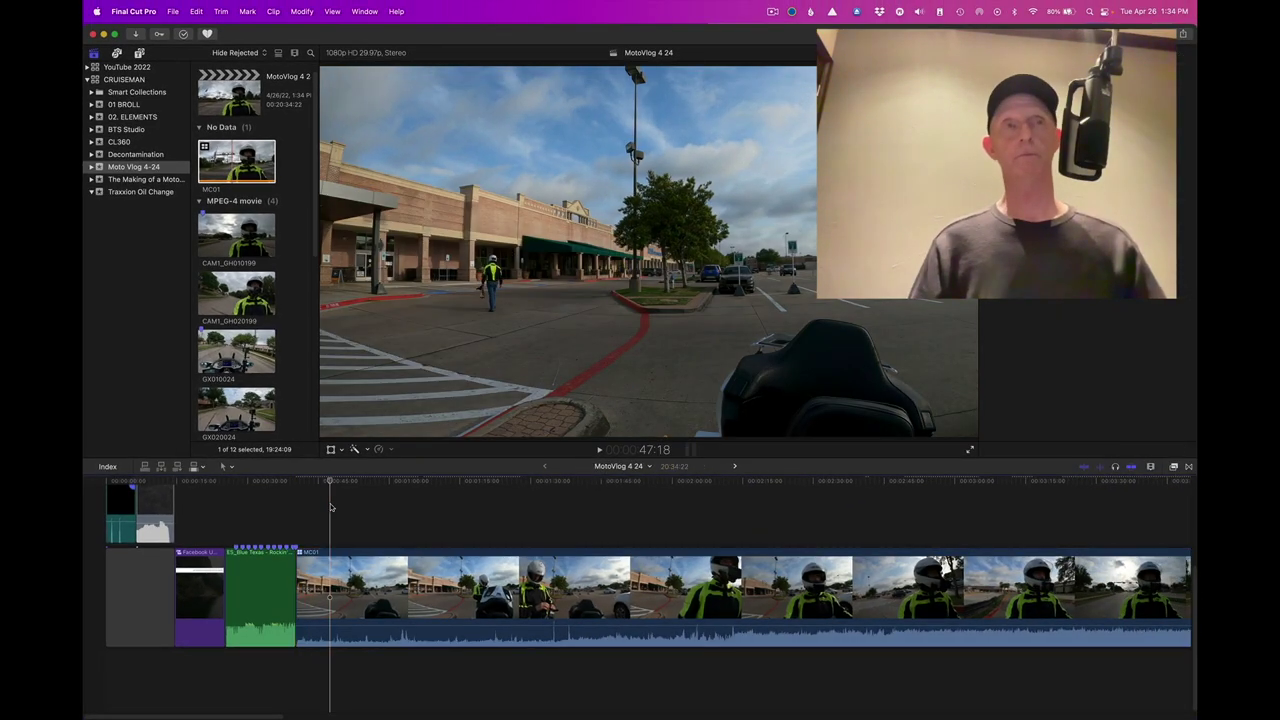
{"action": "key", "text": "super+minus"}
{"action": "key", "text": "super+minus"}
{"action": "key", "text": "super+minus"}
{"action": "key", "text": "super+minus"}
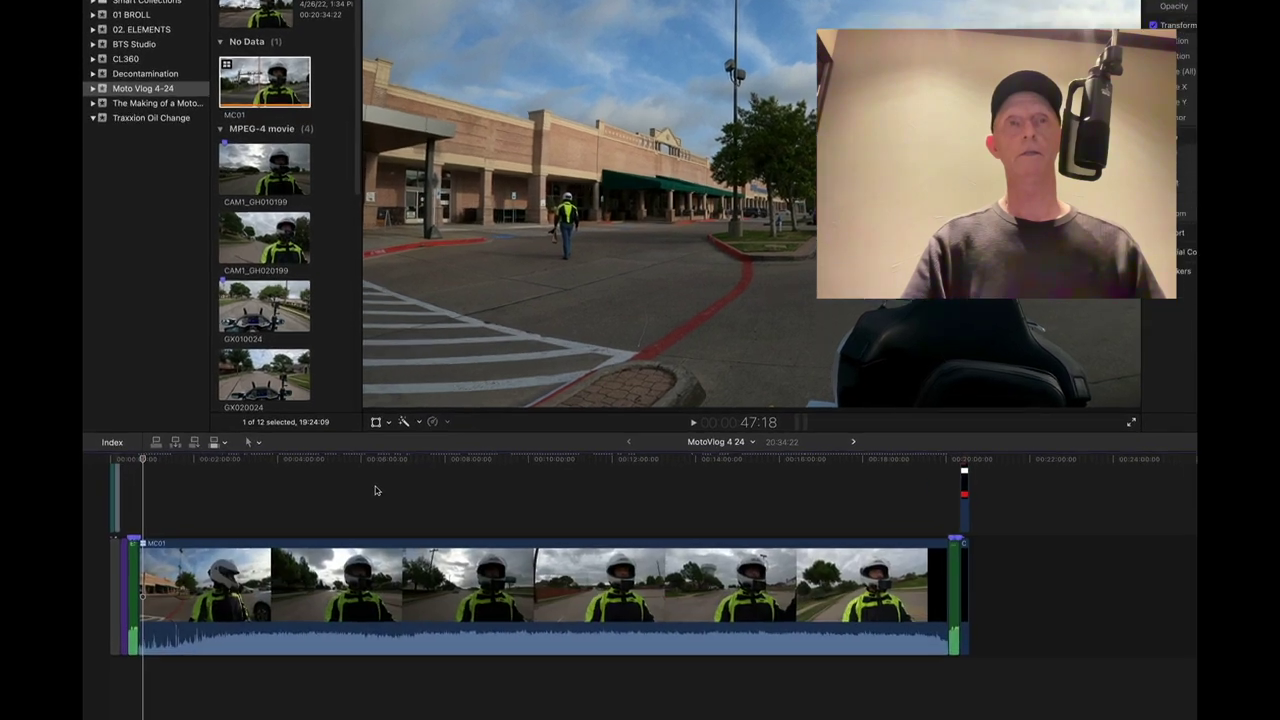
{"action": "key", "text": "super+equal"}
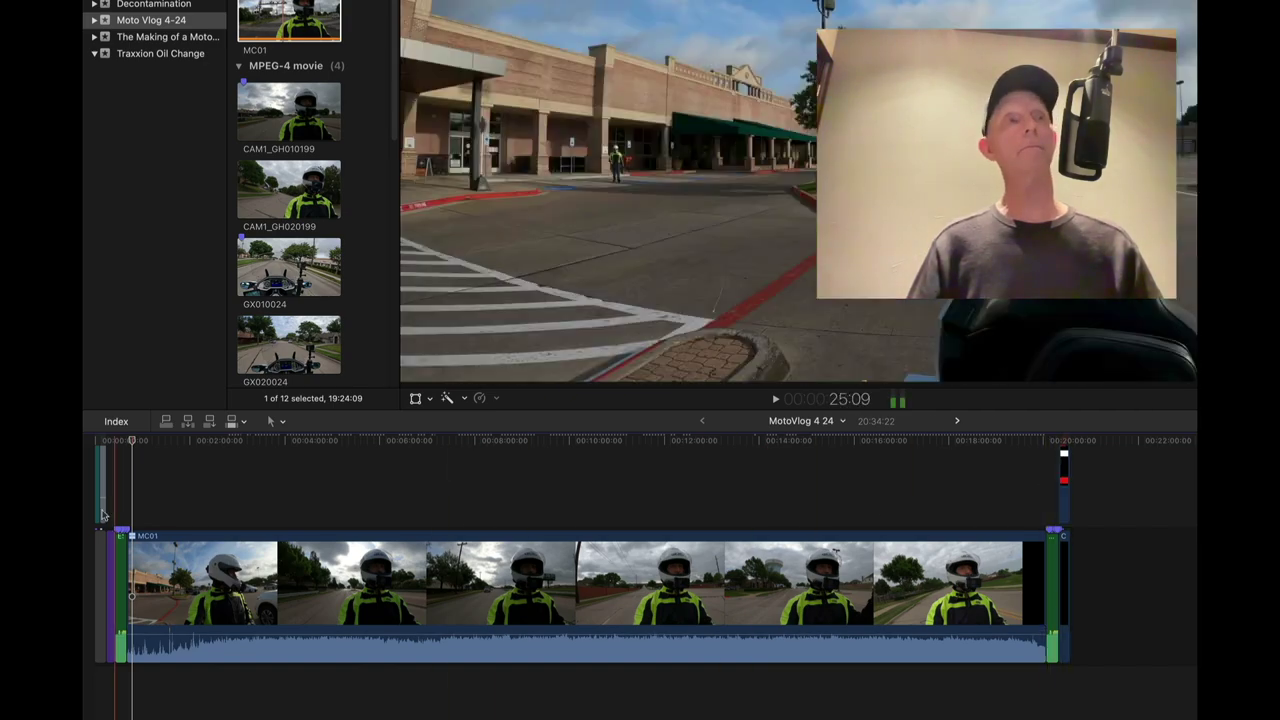
{"action": "key", "text": "space"}
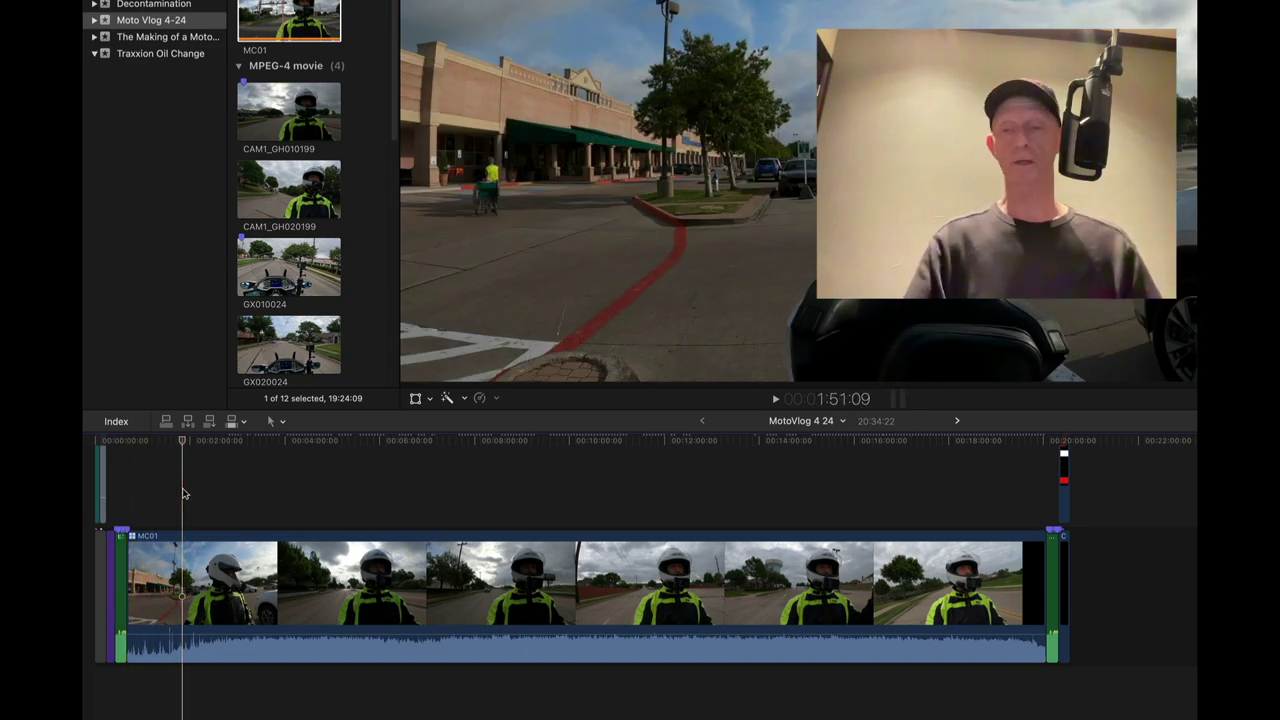
{"action": "key", "text": "super+equal"}
{"action": "key", "text": "super+equal"}
{"action": "key", "text": "super+equal"}
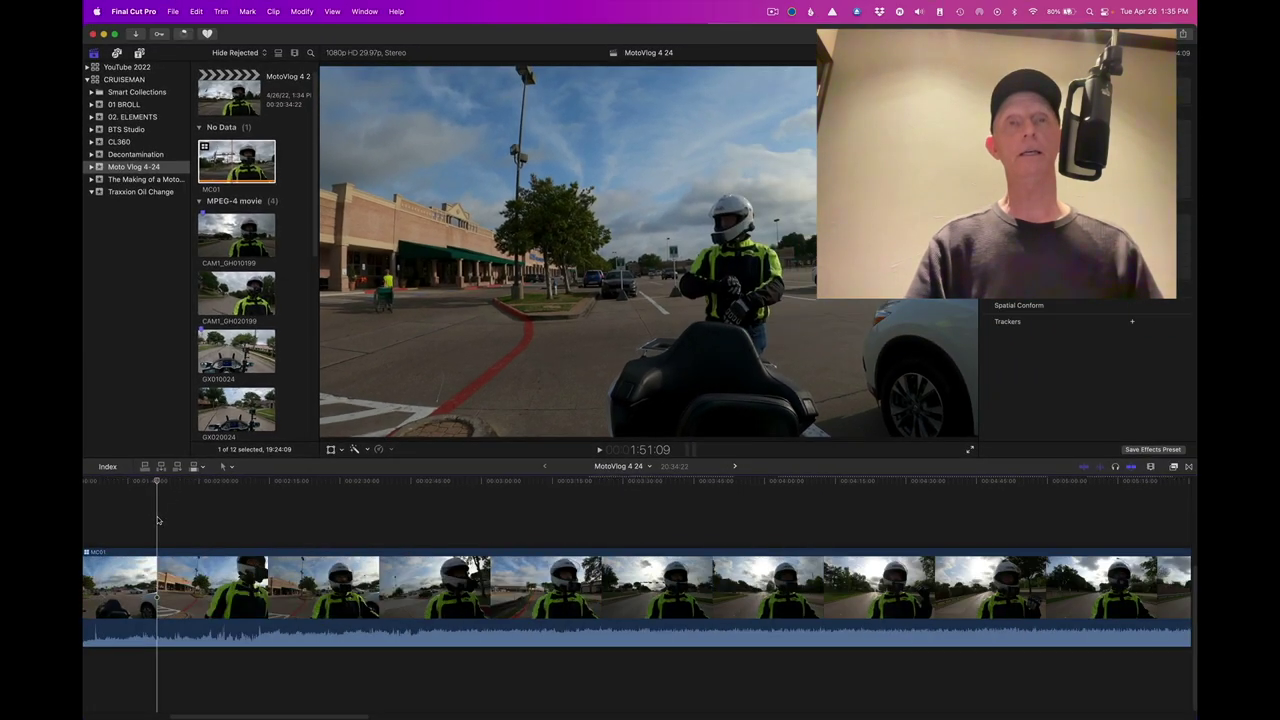
{"action": "scroll", "coordinate": [157, 520], "scroll_direction": "left", "scroll_amount": 10}
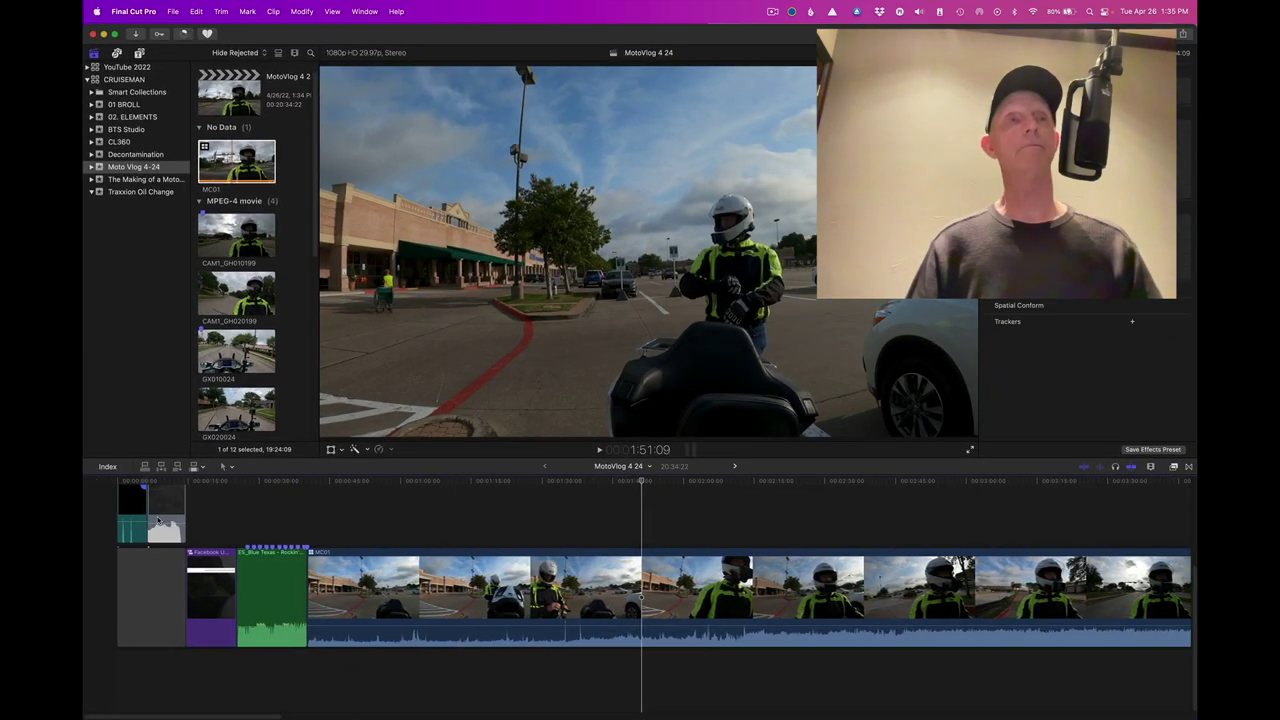